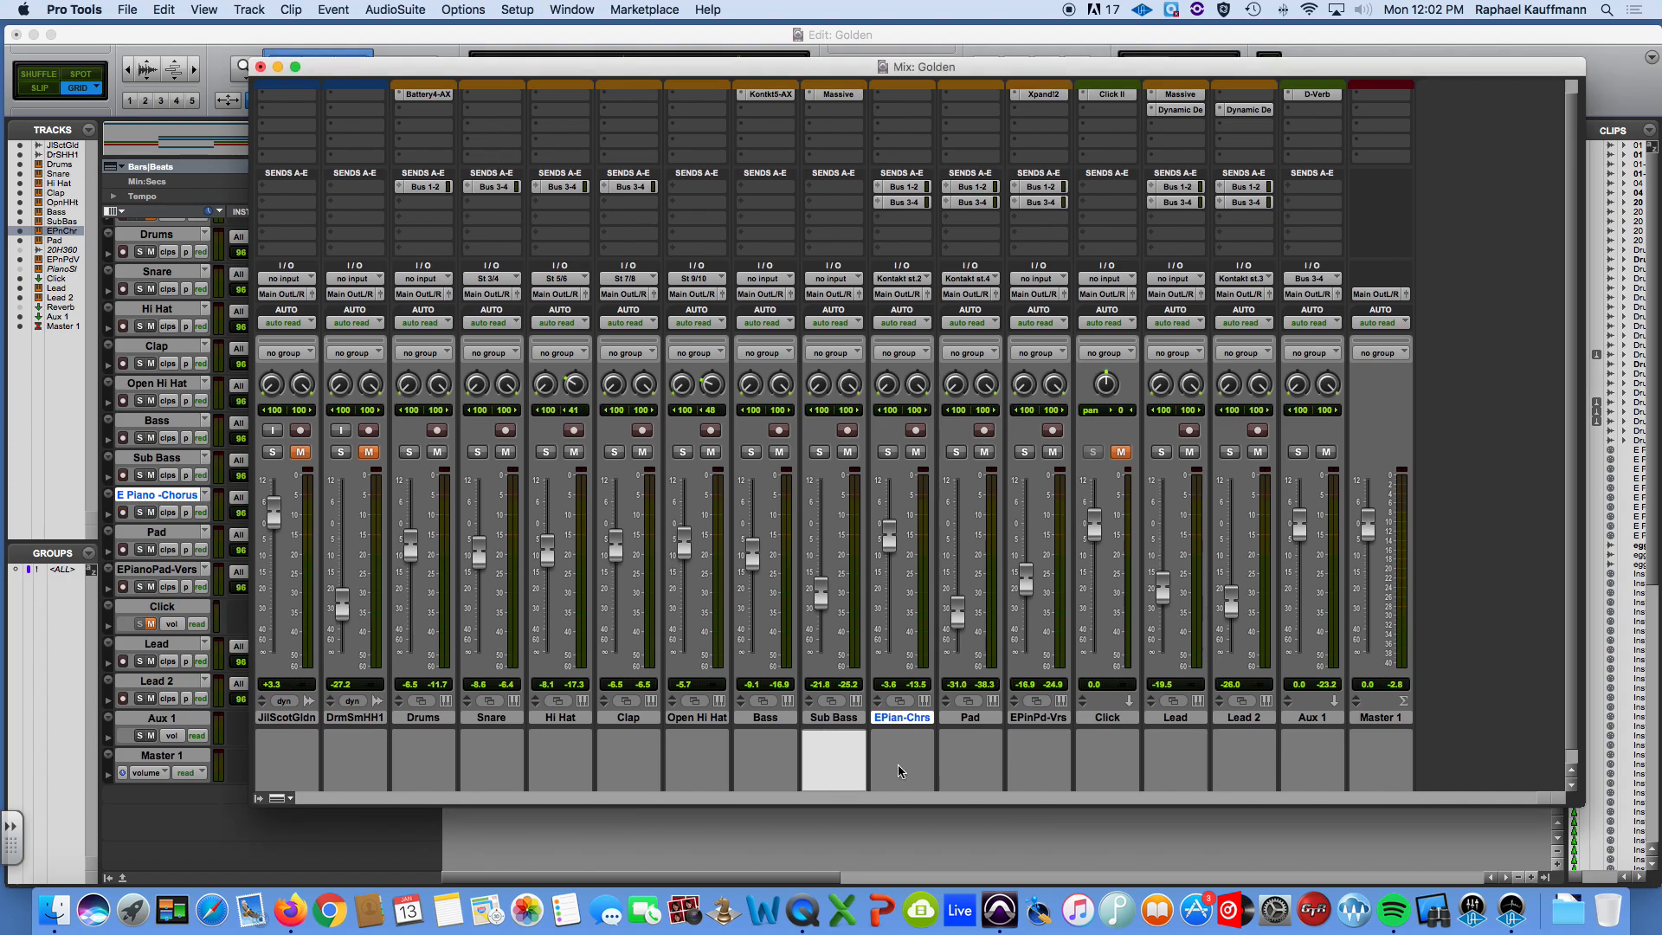
Play the session from the start in the Edit window, auditioning E Piano - Chorus in solo before switching the solo to Pad.
key("Return")
key("super+equal")
key("space")
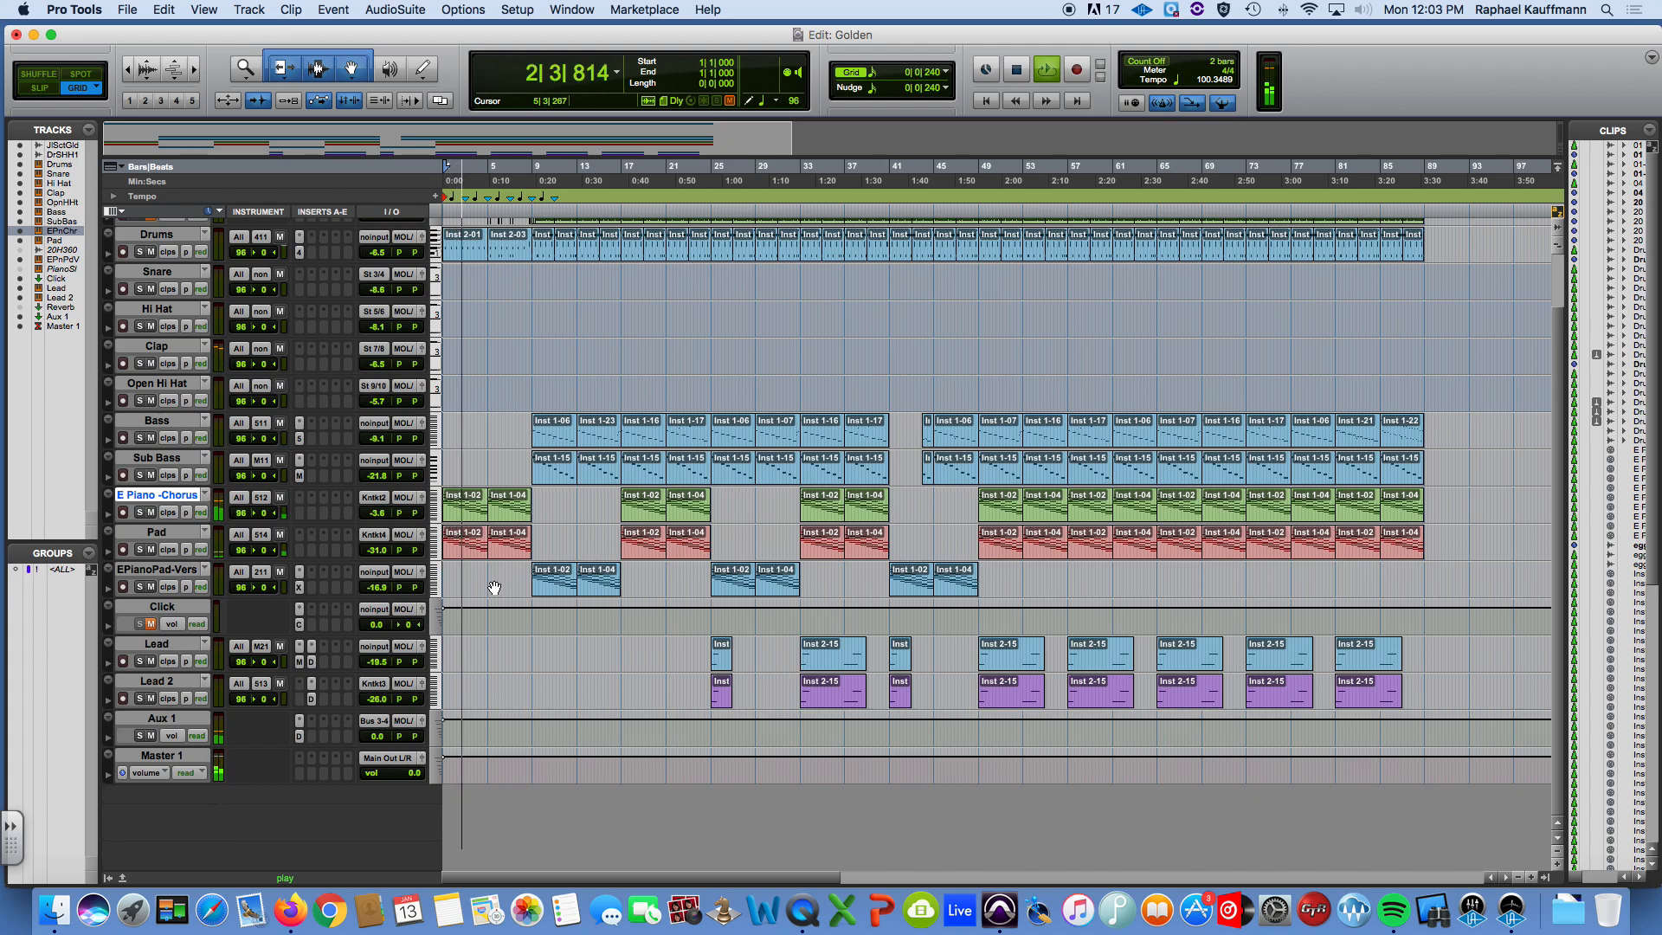
left_click(139, 512)
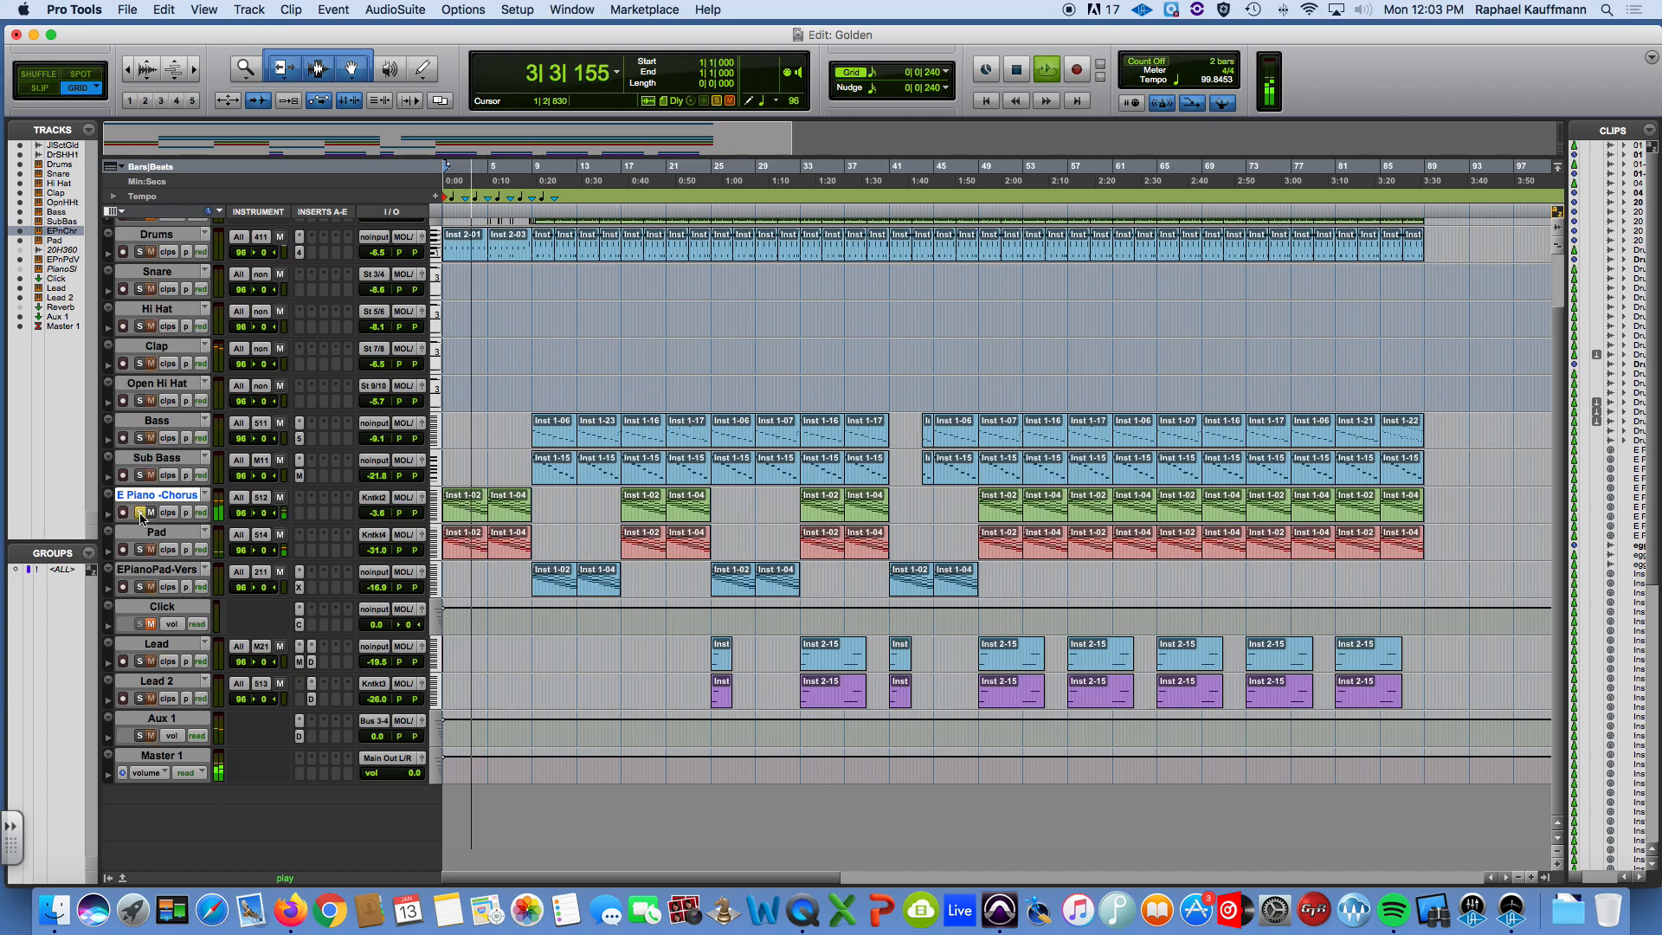
left_click(140, 550)
left_click(140, 513)
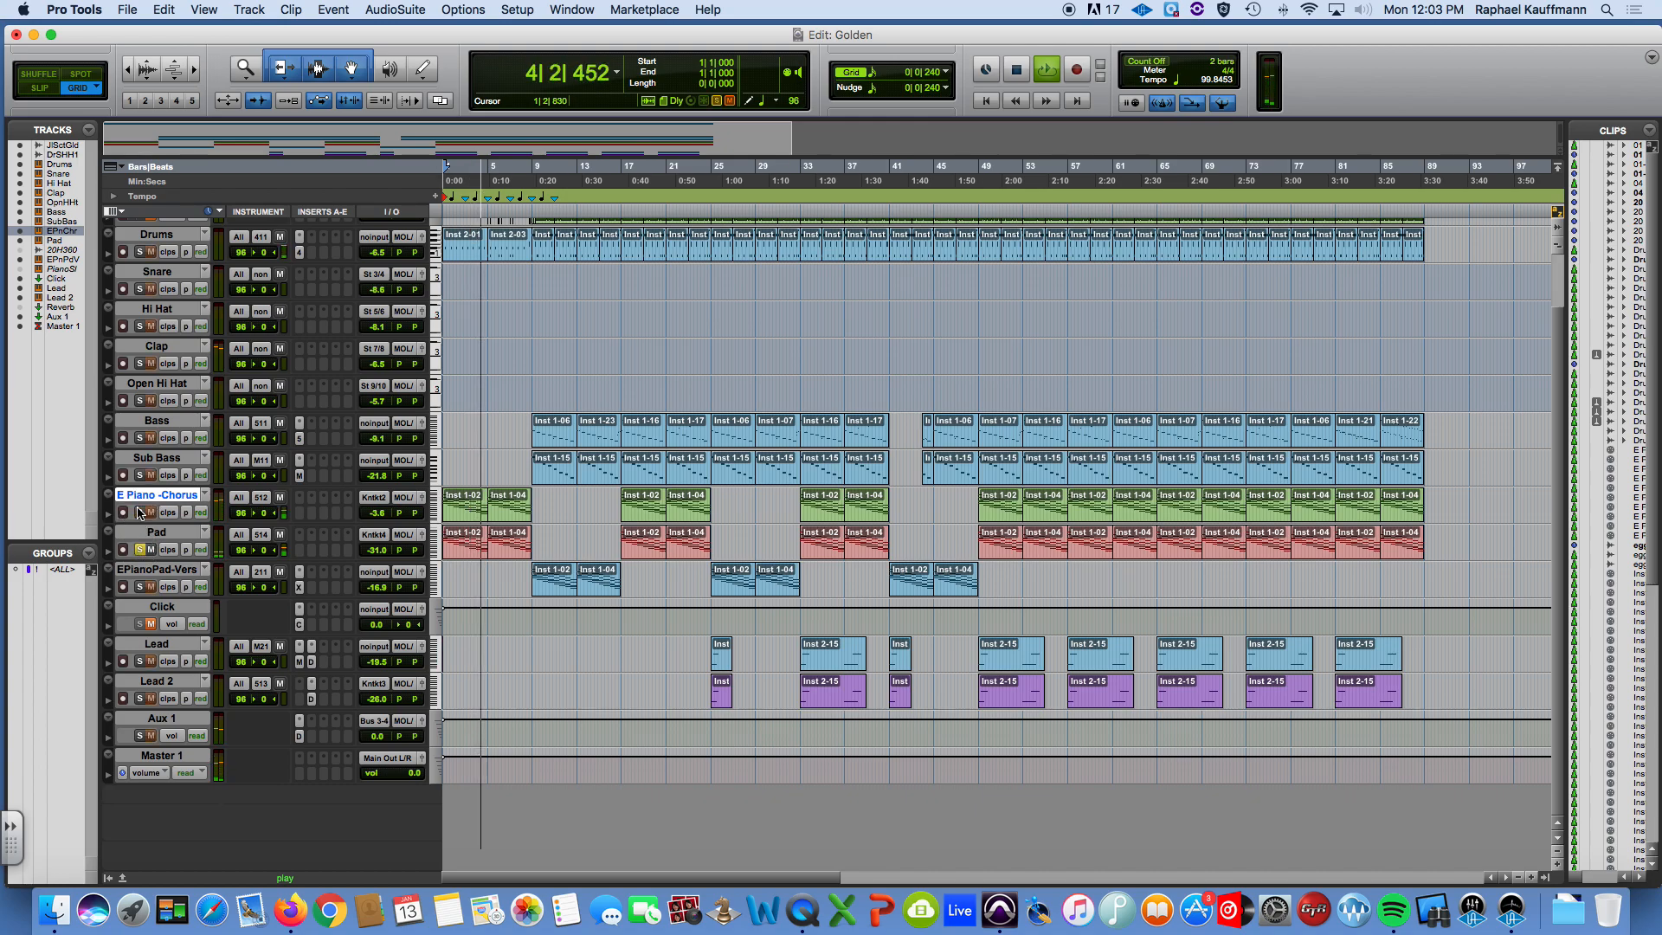
Raise the Pad track's volume to -24.3 dB in the Mix window and move the solo from Pad to EPianoPad-Vers.
key("super+equal")
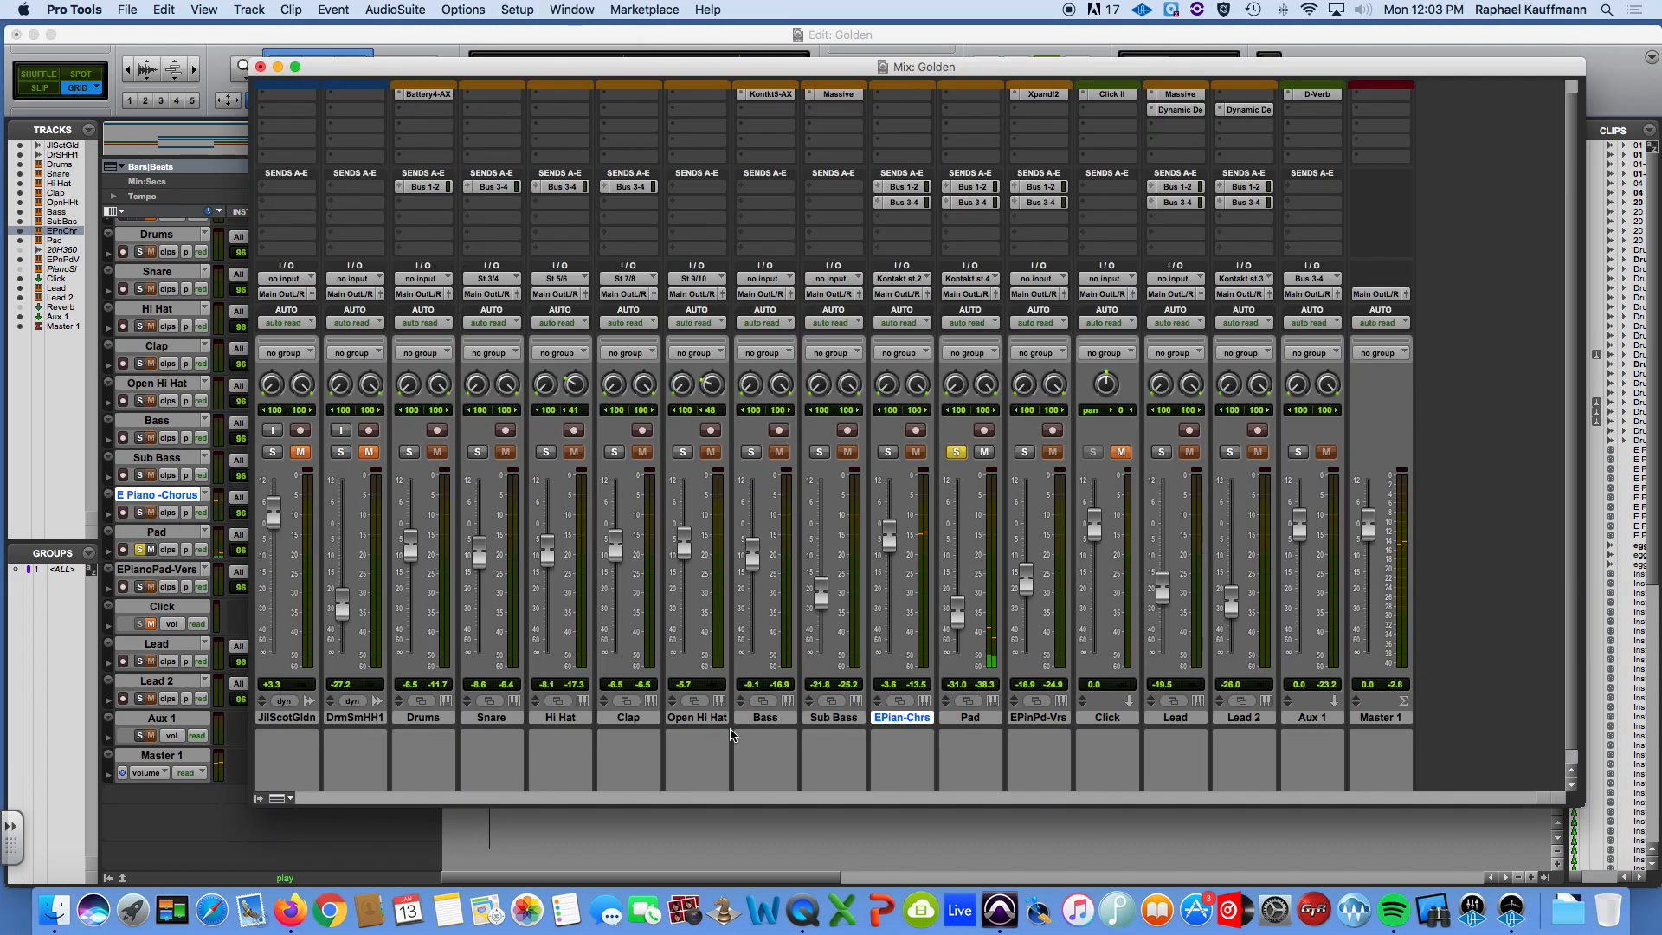
left_click_drag(957, 612, 959, 596)
left_click(1027, 453)
left_click(958, 454)
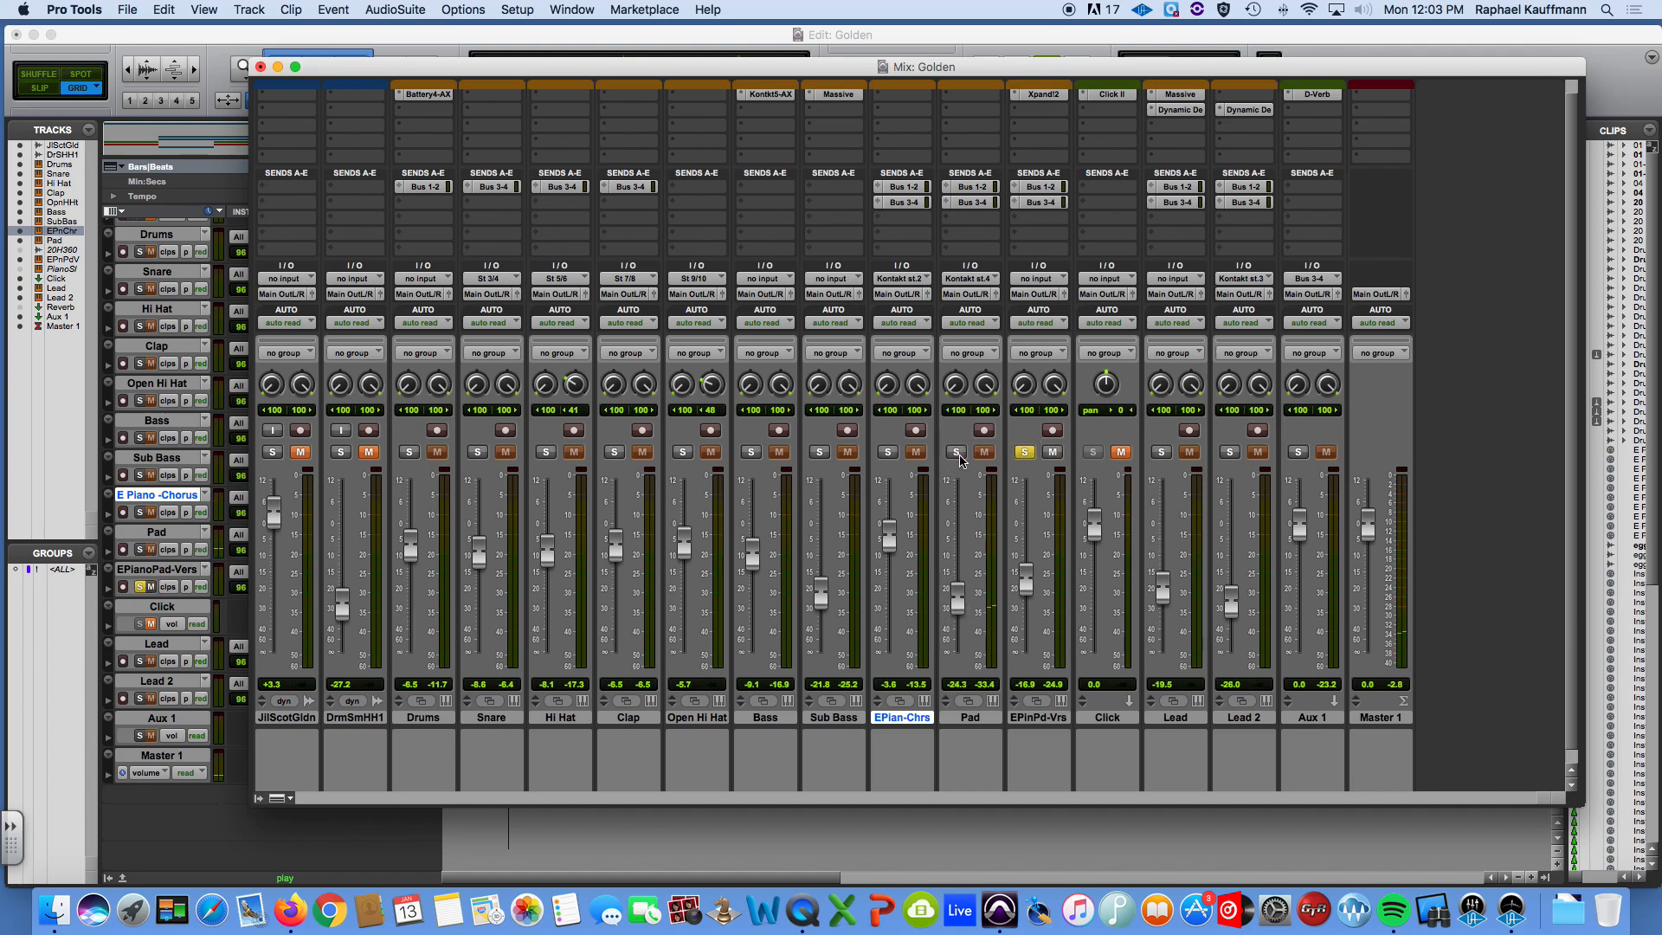
Play the soloed EPianoPad-Vers track from its first clip at bar 9 in the Edit window, and take it out of solo.
key("super+equal")
left_click(555, 592)
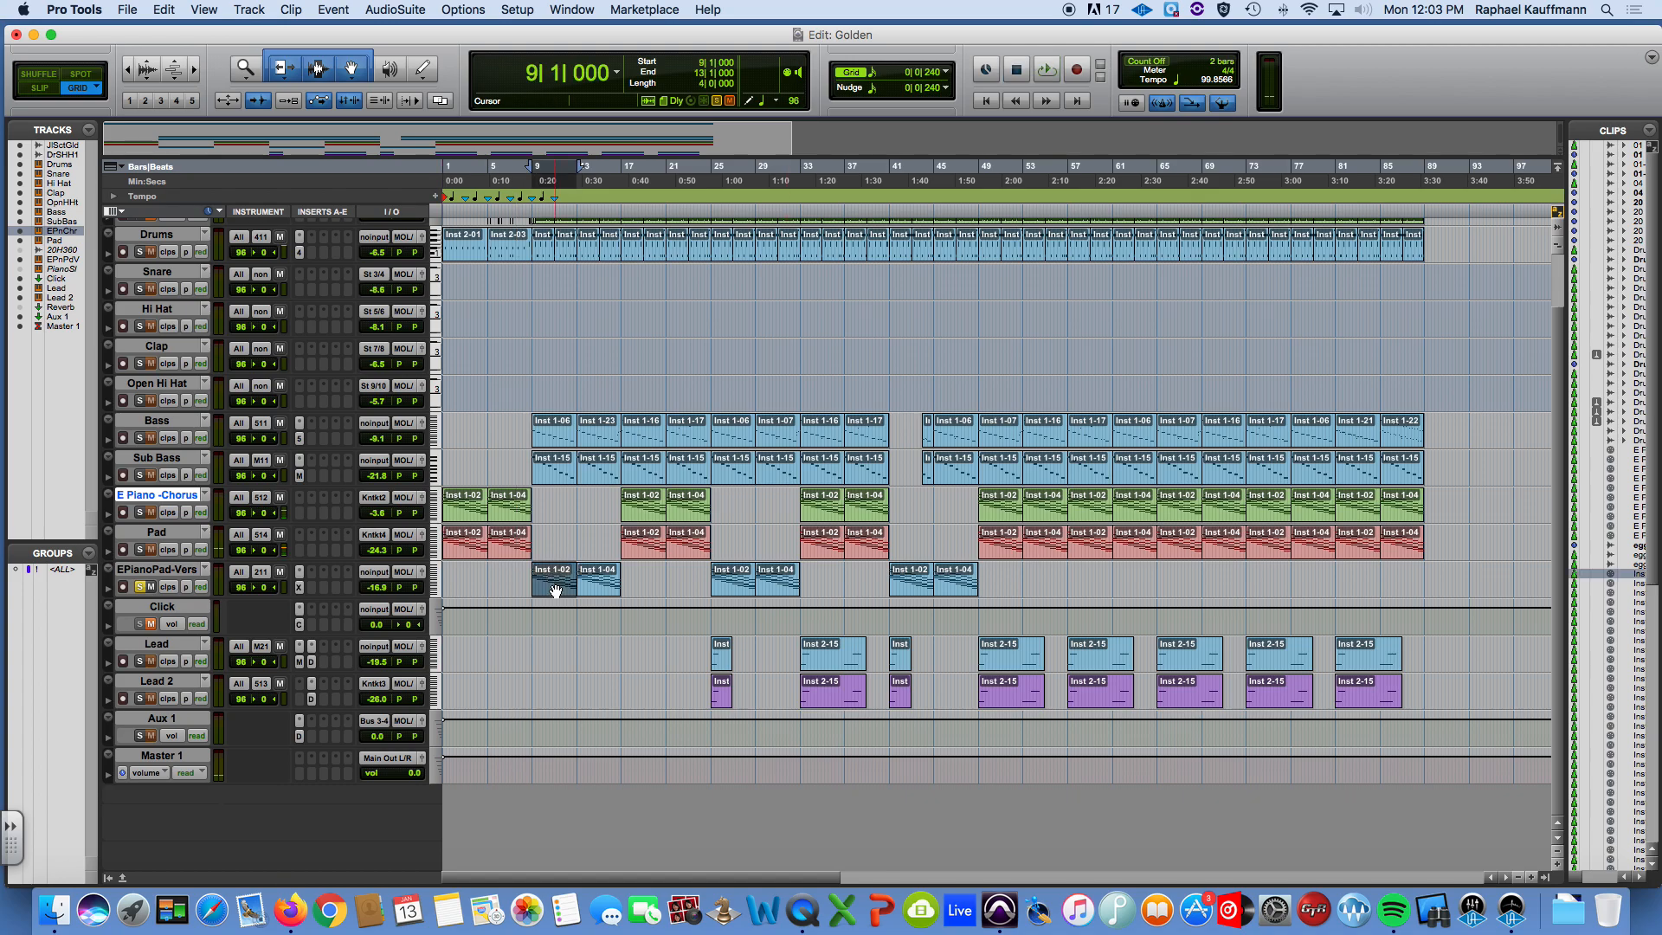
key("space")
scroll(615, 610, "up", 2)
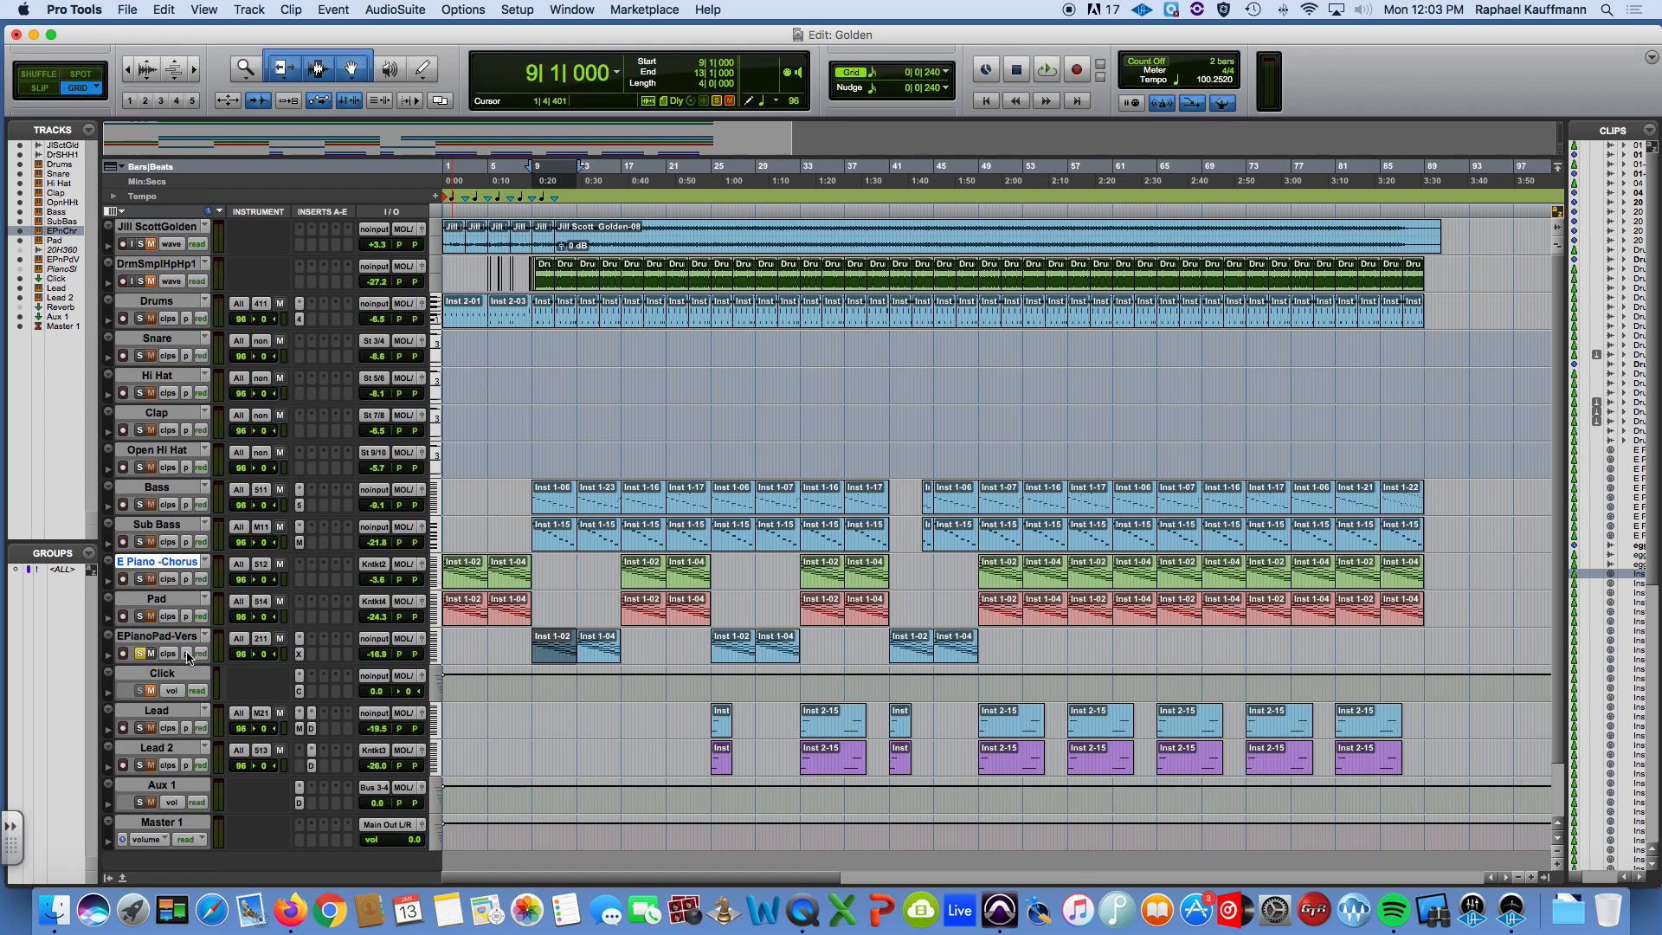
left_click(142, 654)
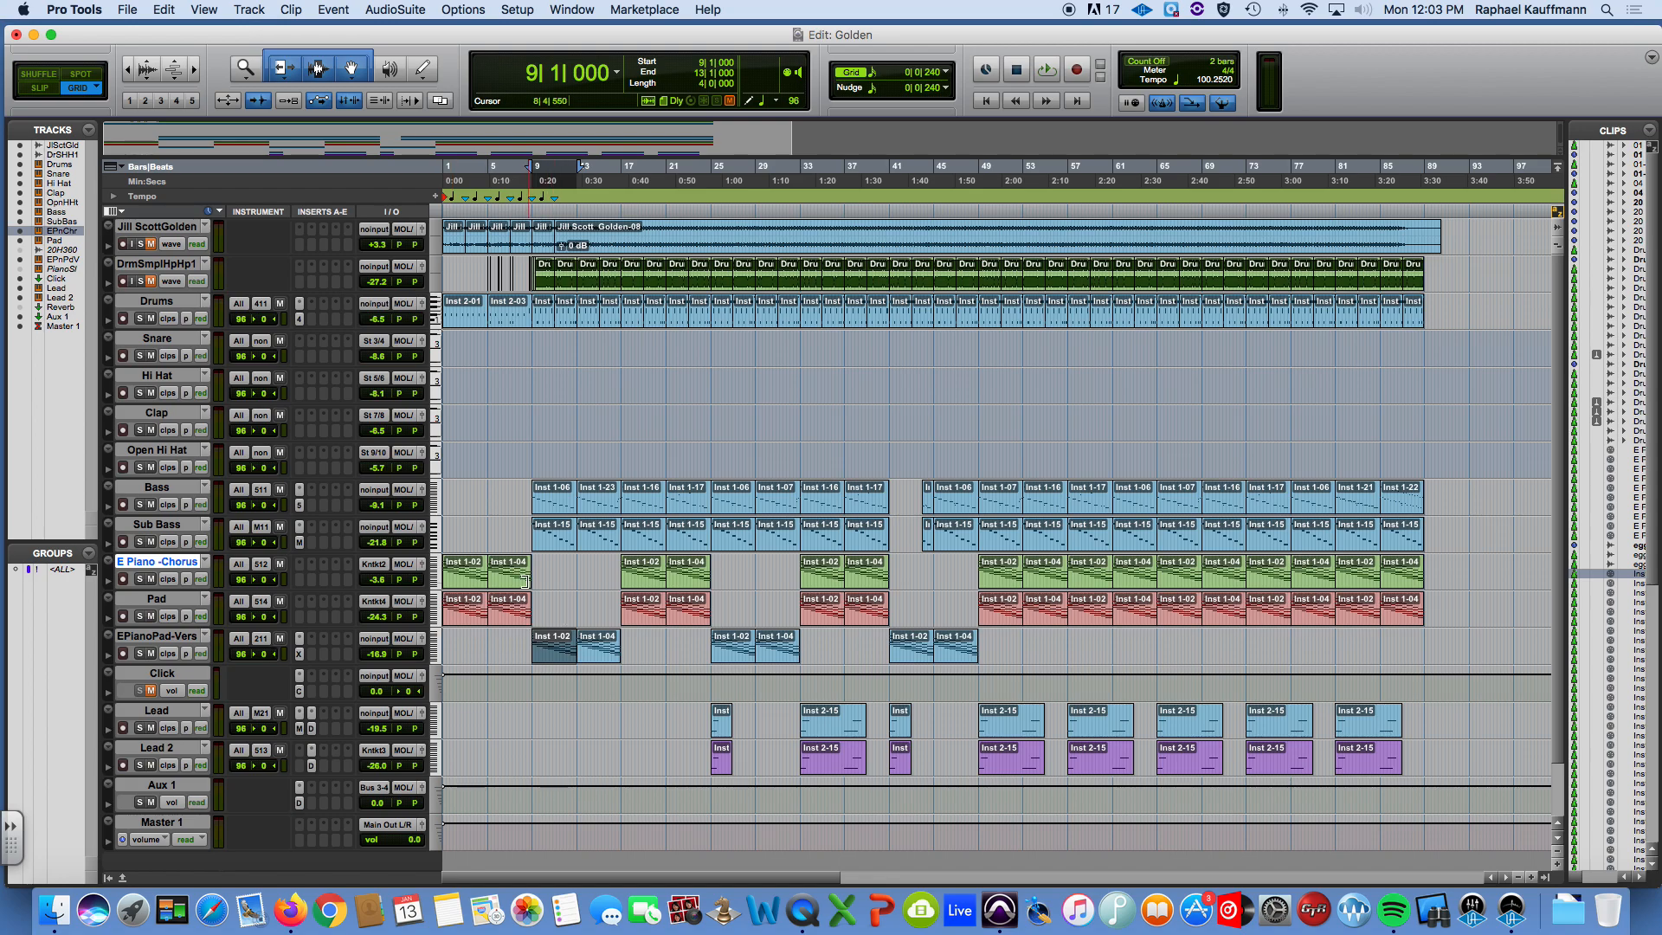
Play a short stretch of the full arrangement from the first E Piano - Chorus clip, and stop playback.
left_click(471, 581)
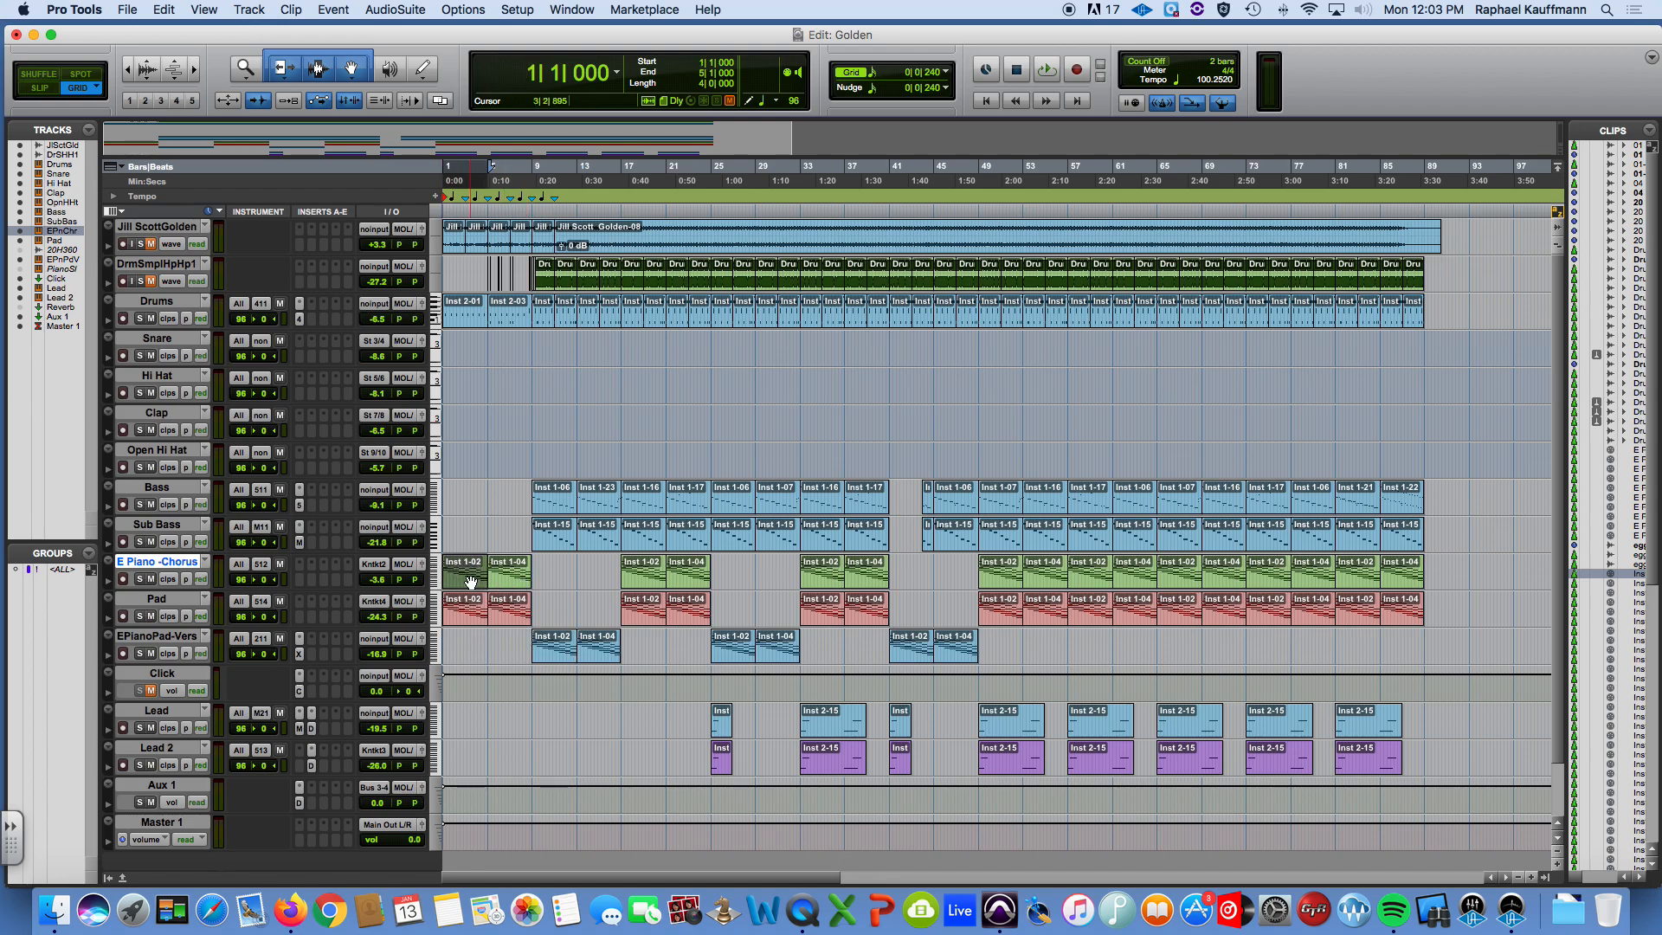
key("space")
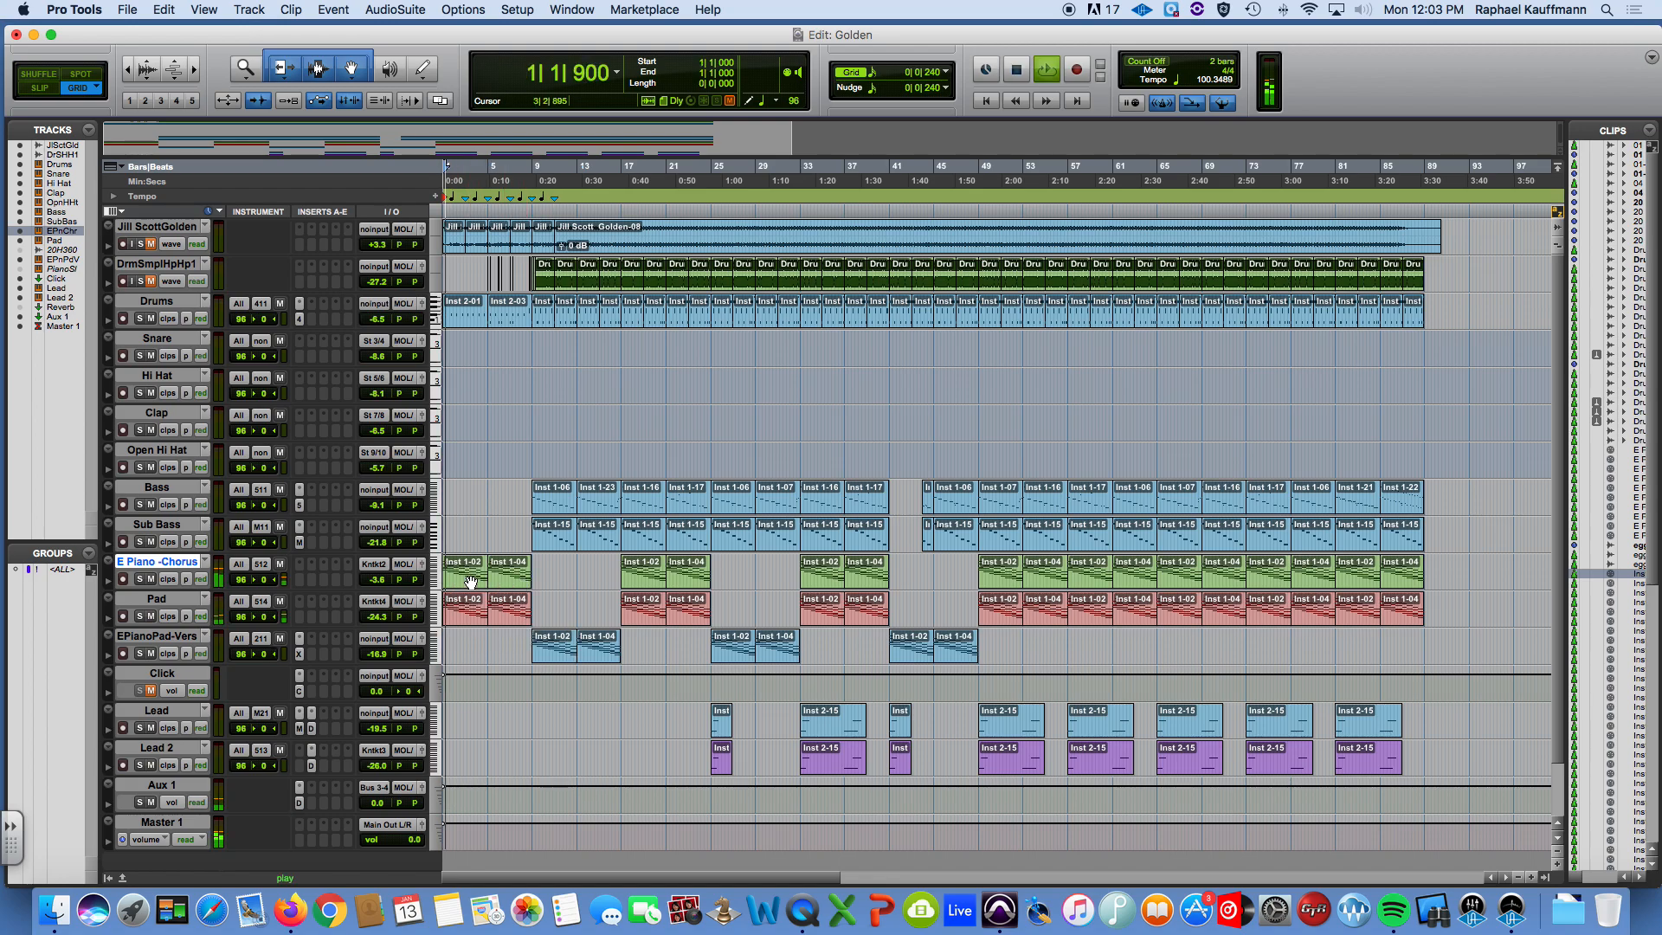
key("space")
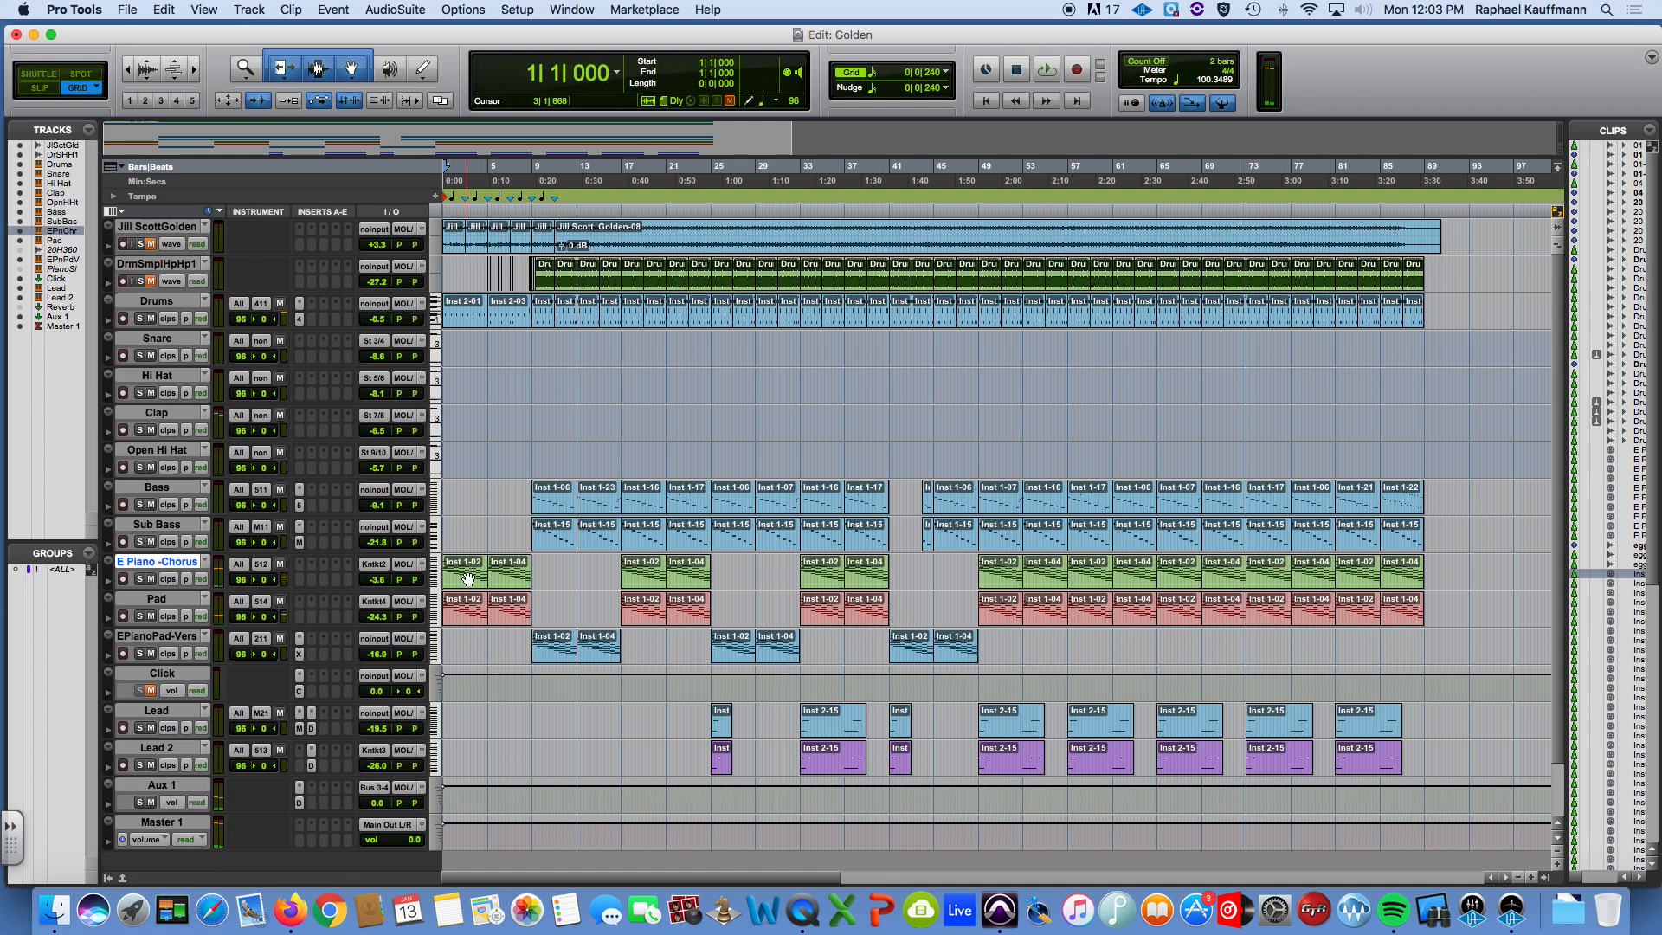
In the Mix window, add one new stereo Aux Input track directly after the EPianoPad-Vers track.
key("super+equal")
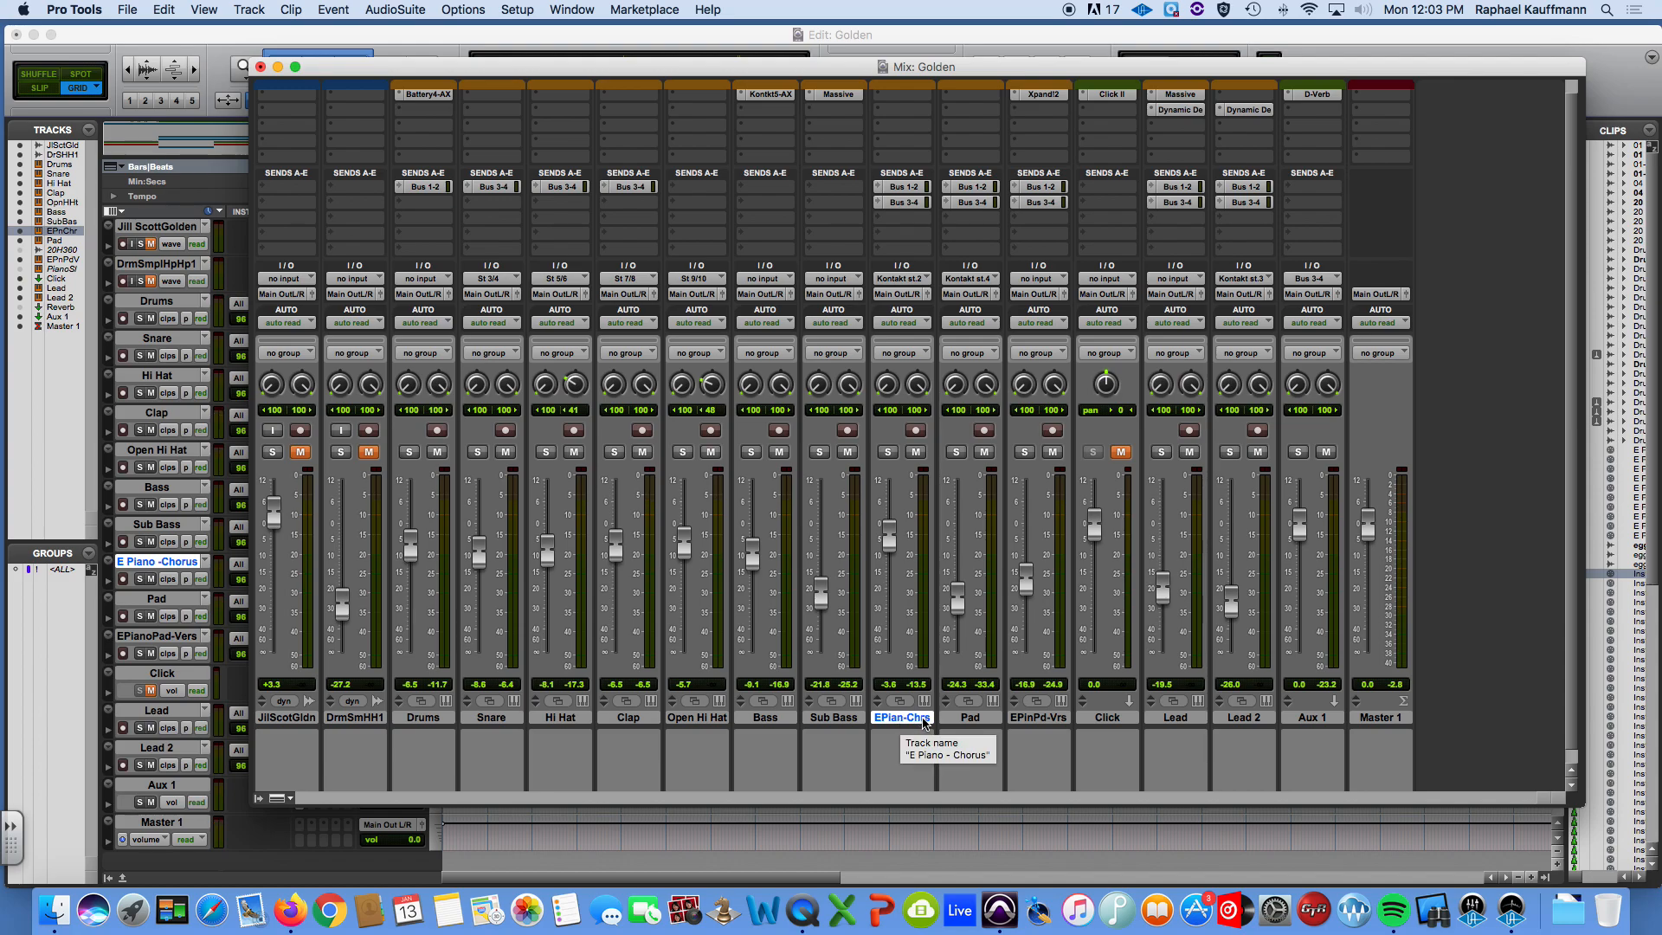
left_click(1036, 718)
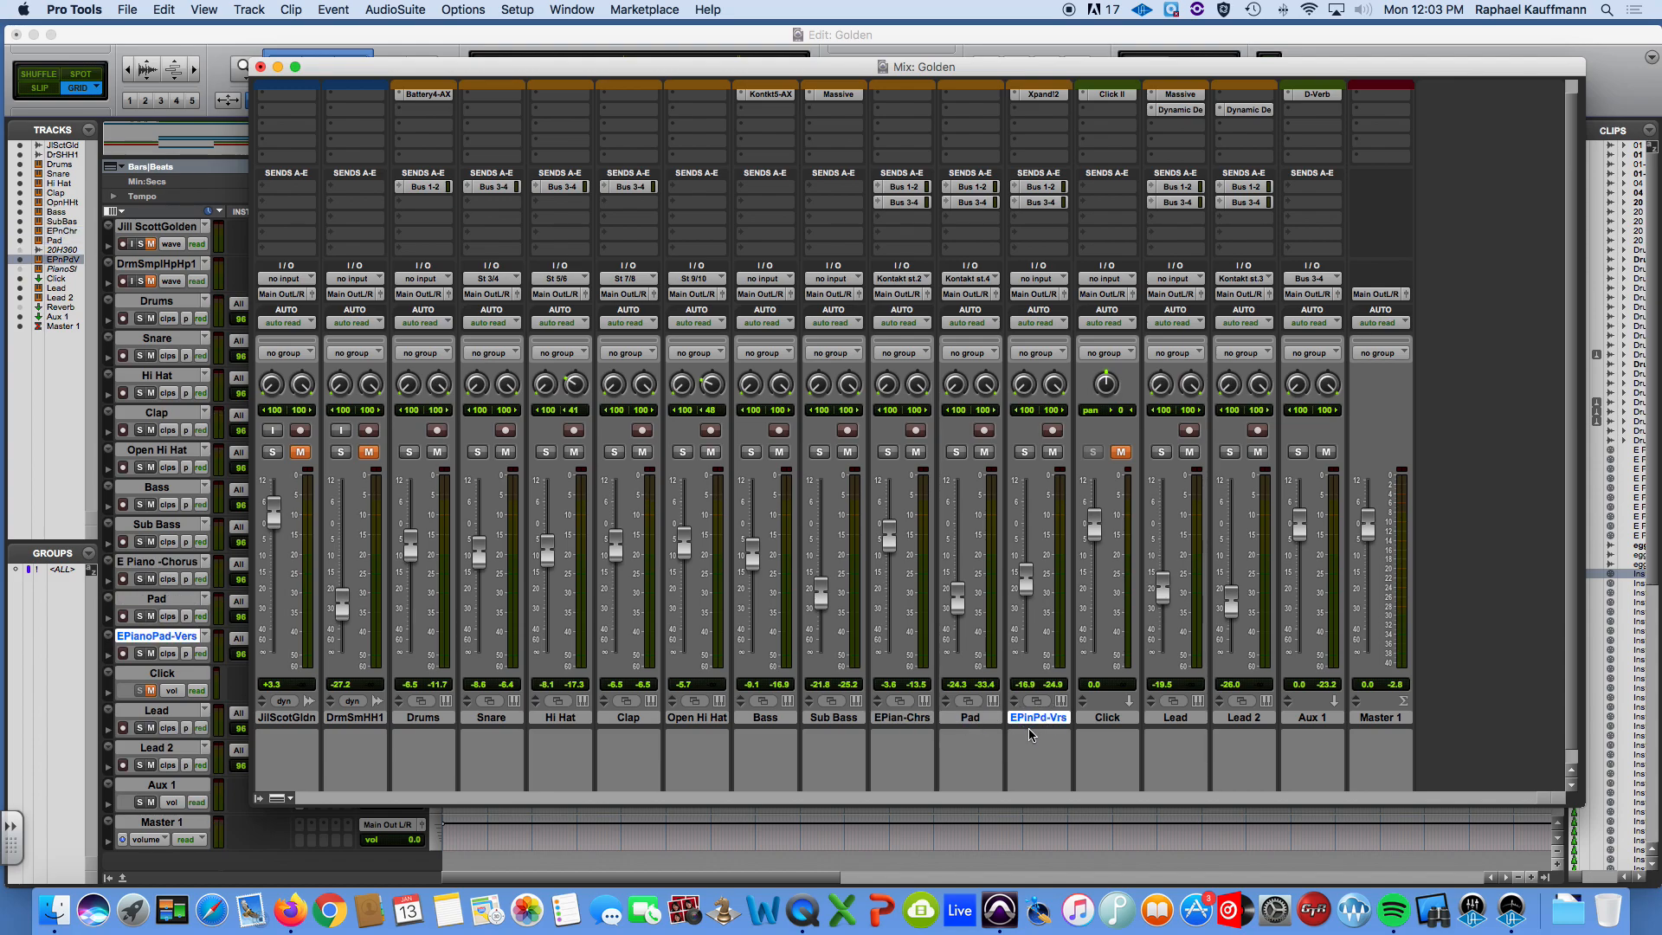
left_click(910, 722)
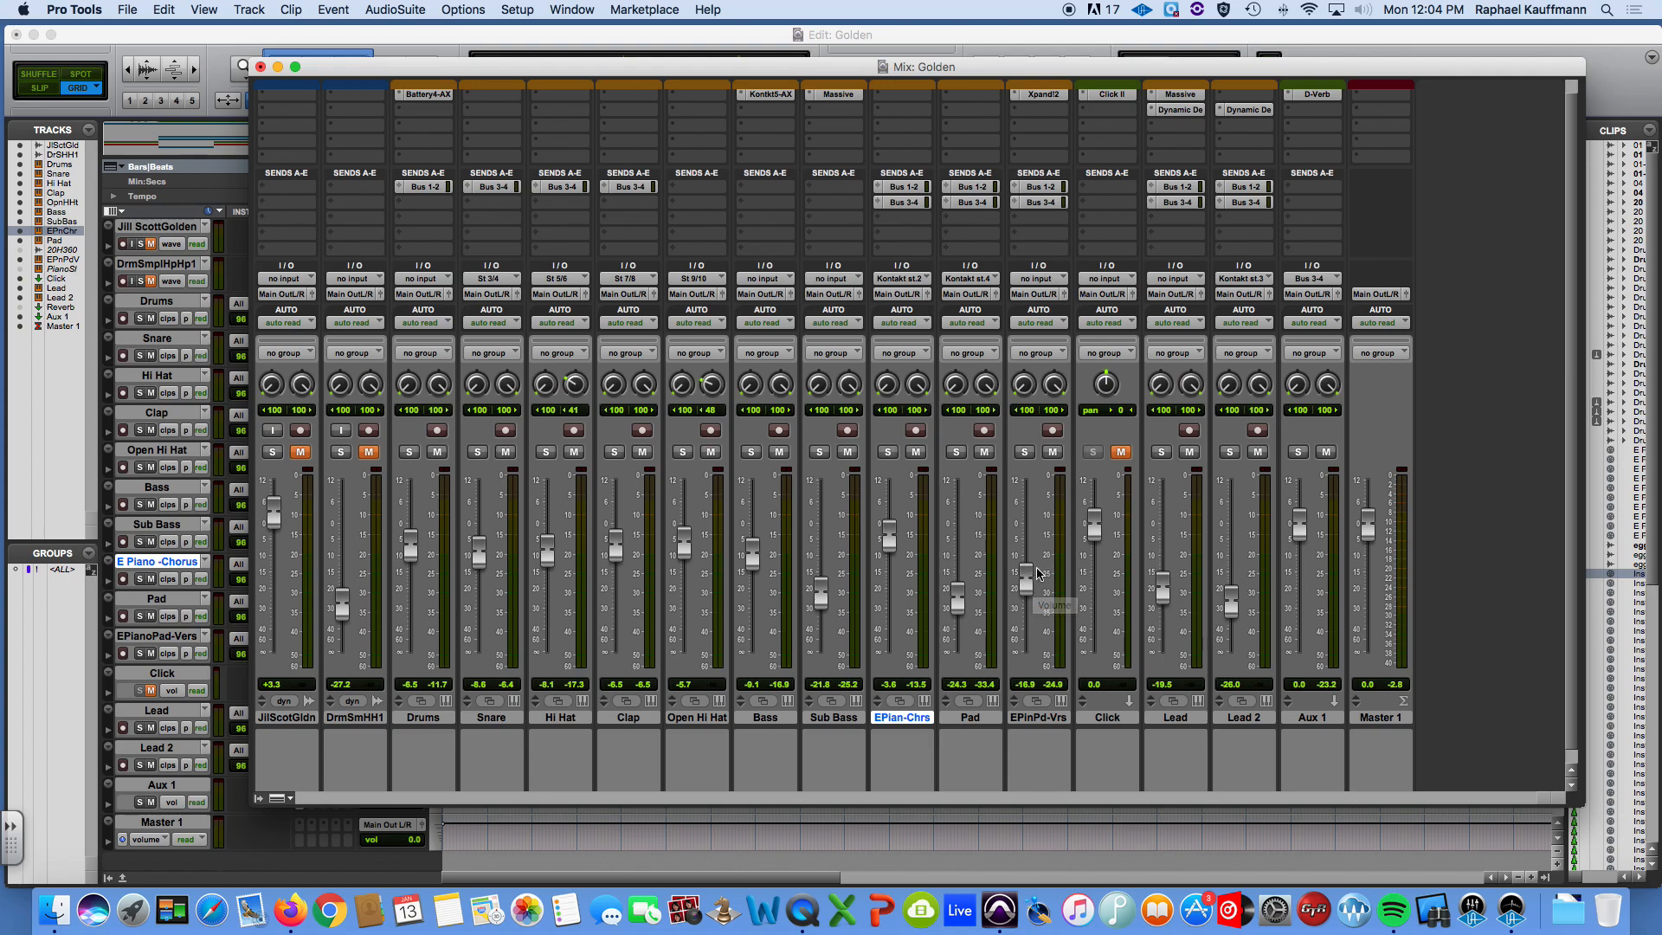
left_click(1048, 719)
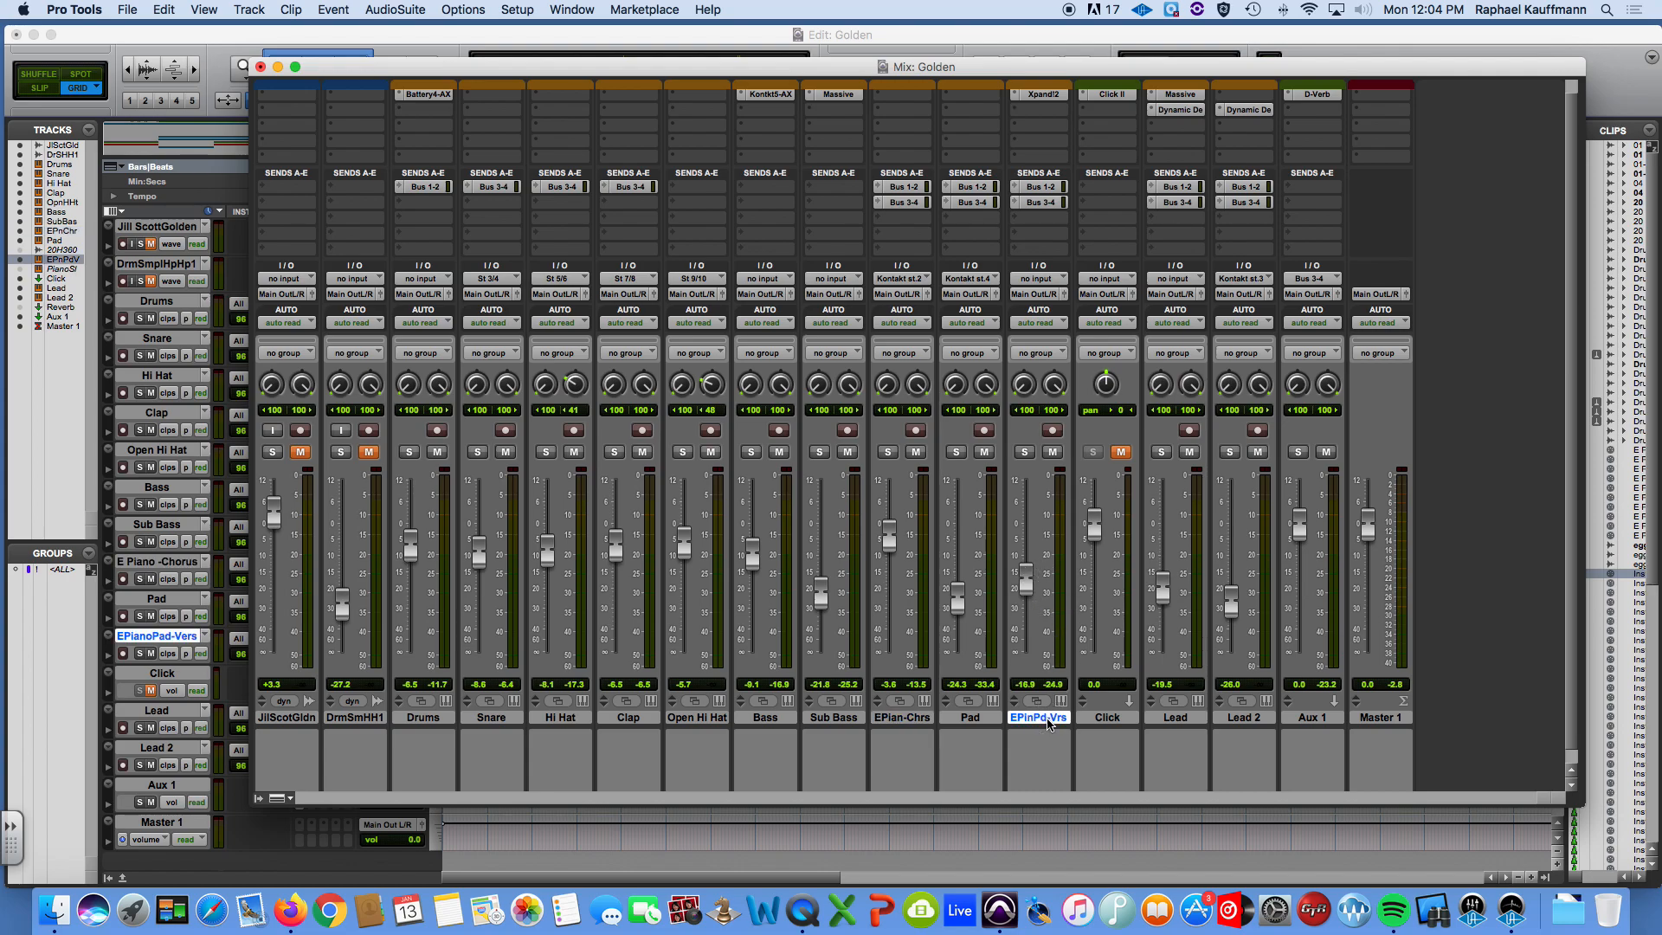
key("super+shift+n")
left_click(738, 340)
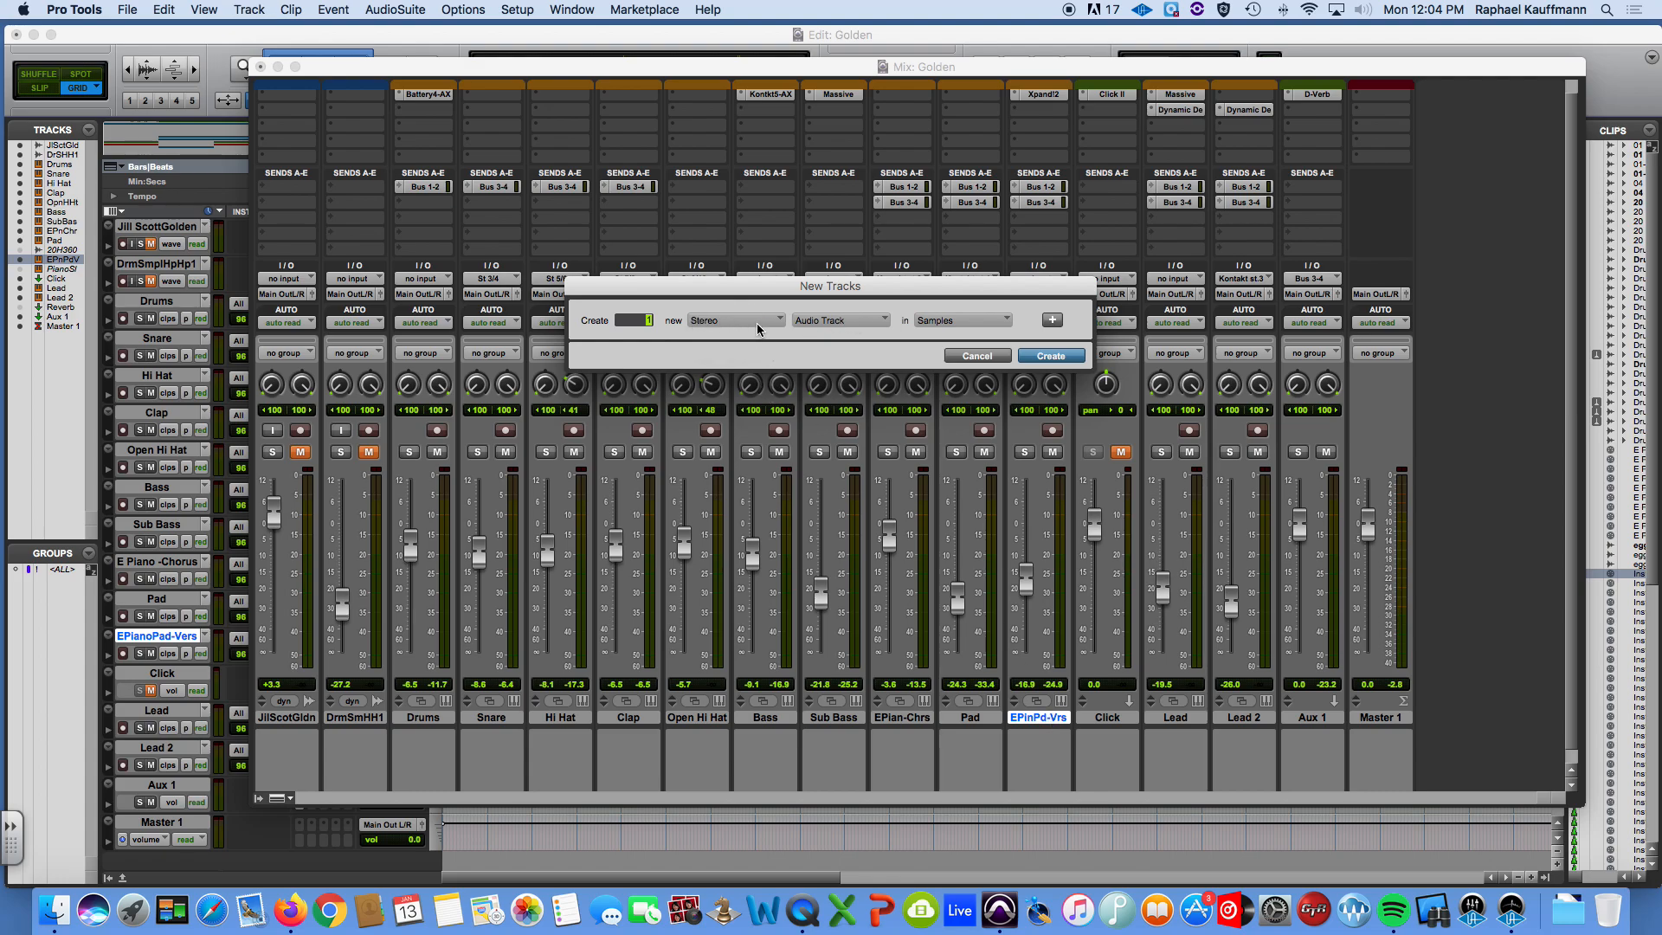
left_click(835, 321)
left_click(847, 345)
left_click(1052, 356)
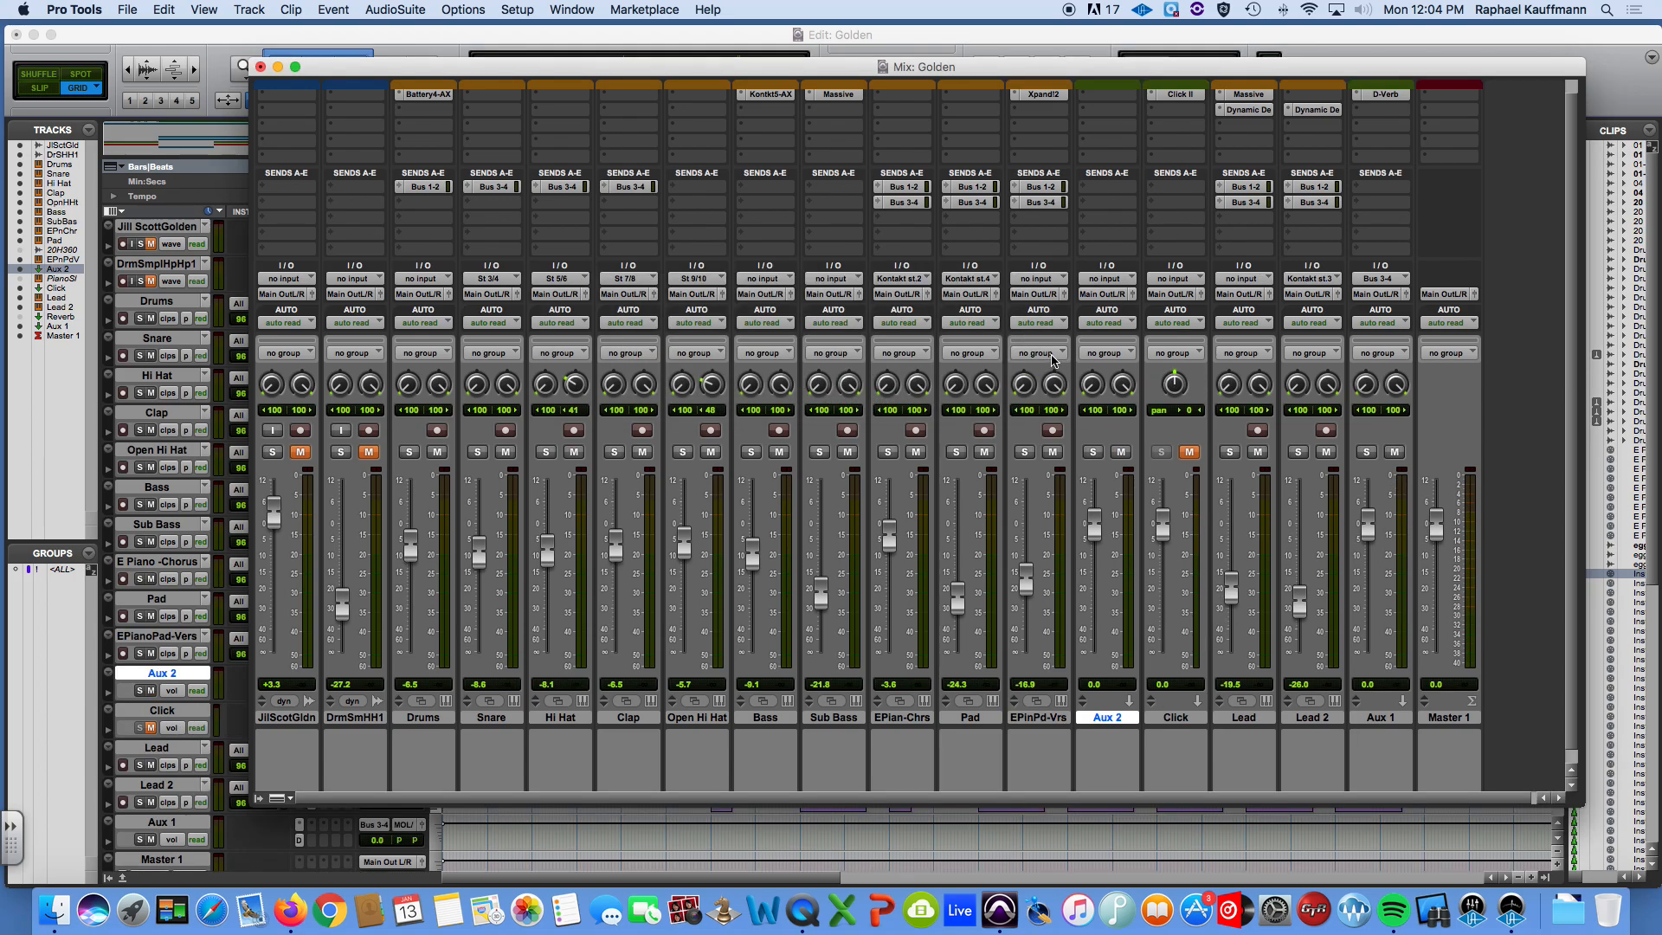
Rename the new aux track as Keys 0 Sub.
double_click(1110, 718)
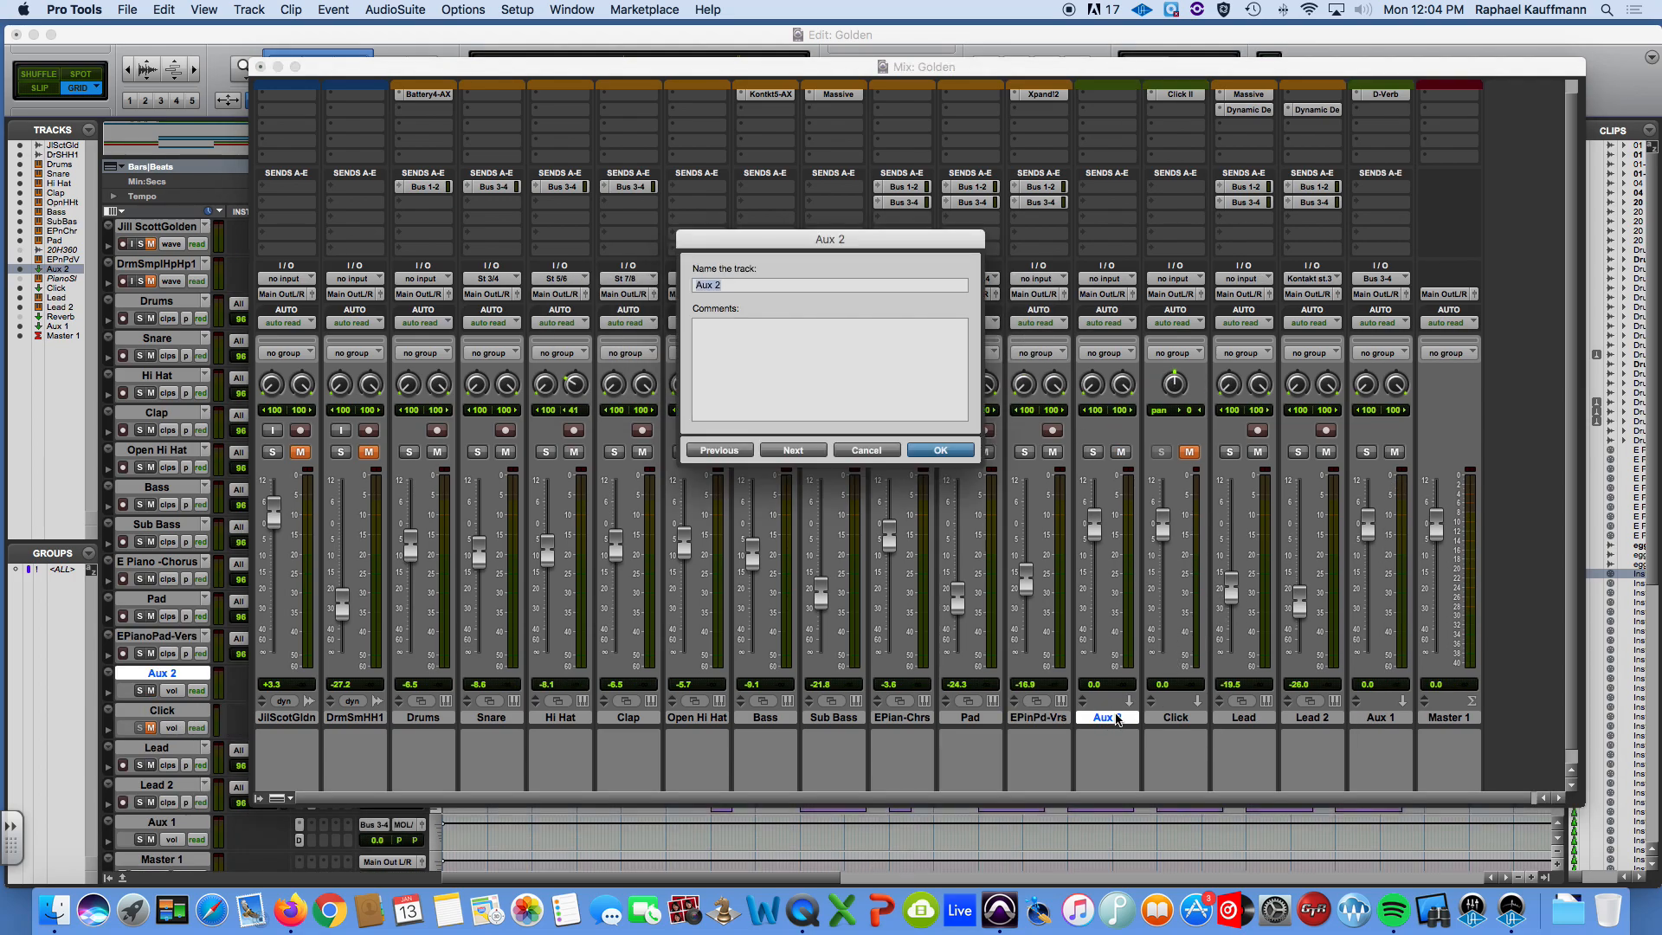
type("K")
left_click(953, 449)
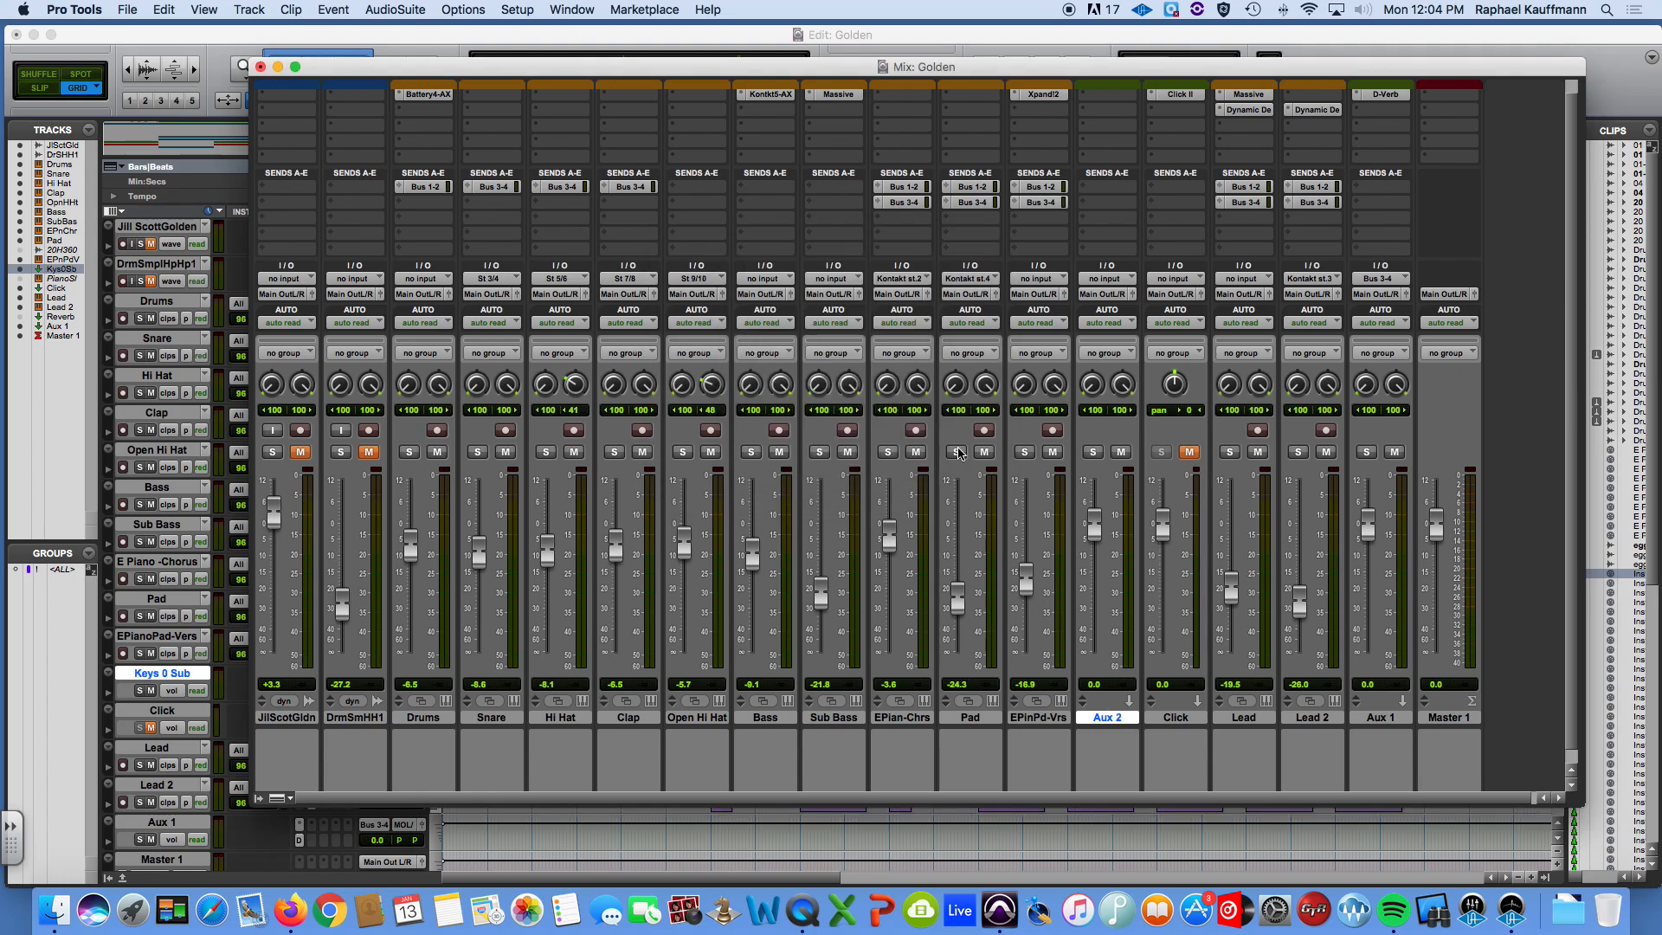
Color the E Piano - Chorus, Pad and EPianoPad-Vers tracks bright purple and apply track colors to the channel strips.
left_click(916, 722)
left_click(1038, 717, "shift")
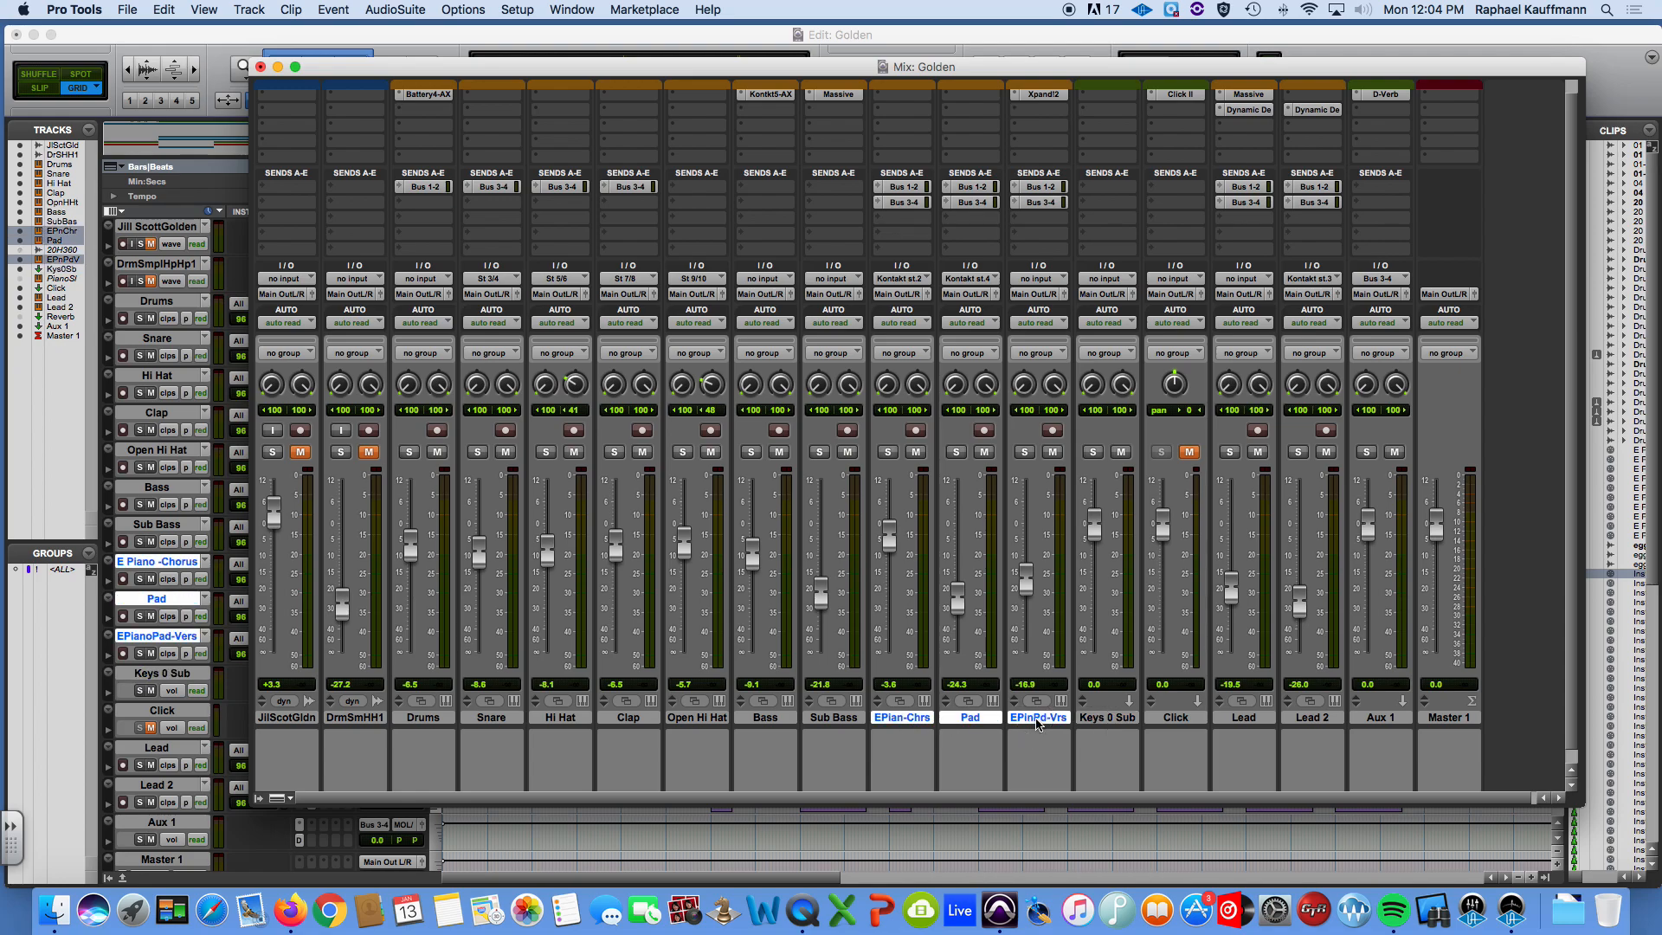
scroll(1046, 740, "down", 1)
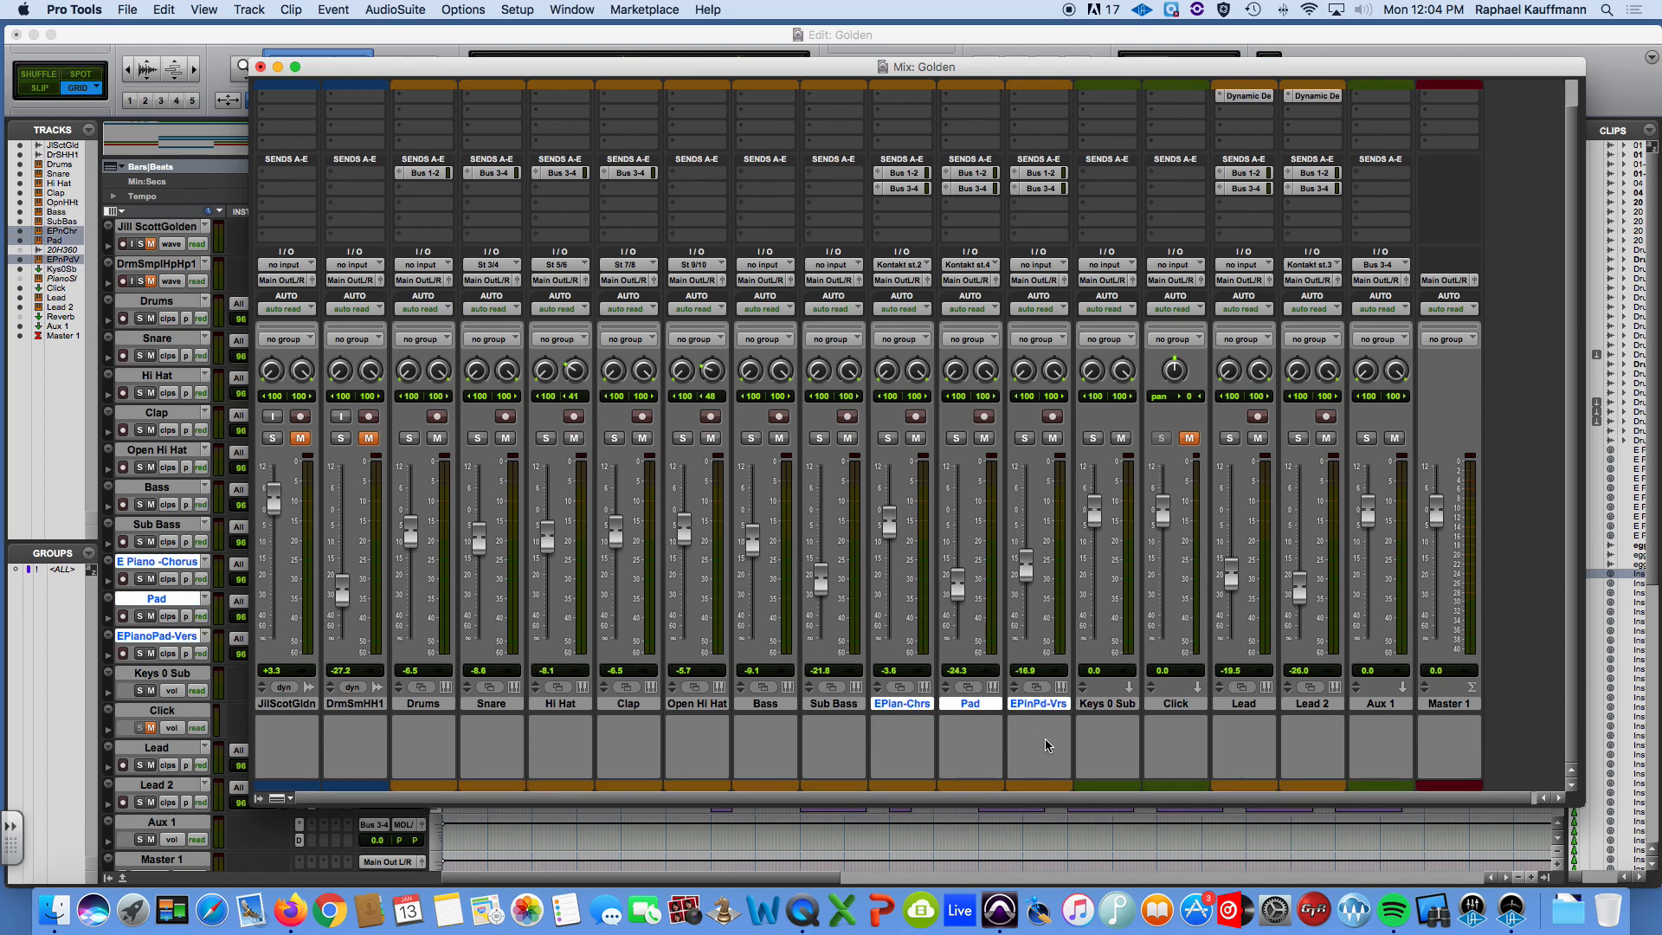
double_click(902, 786)
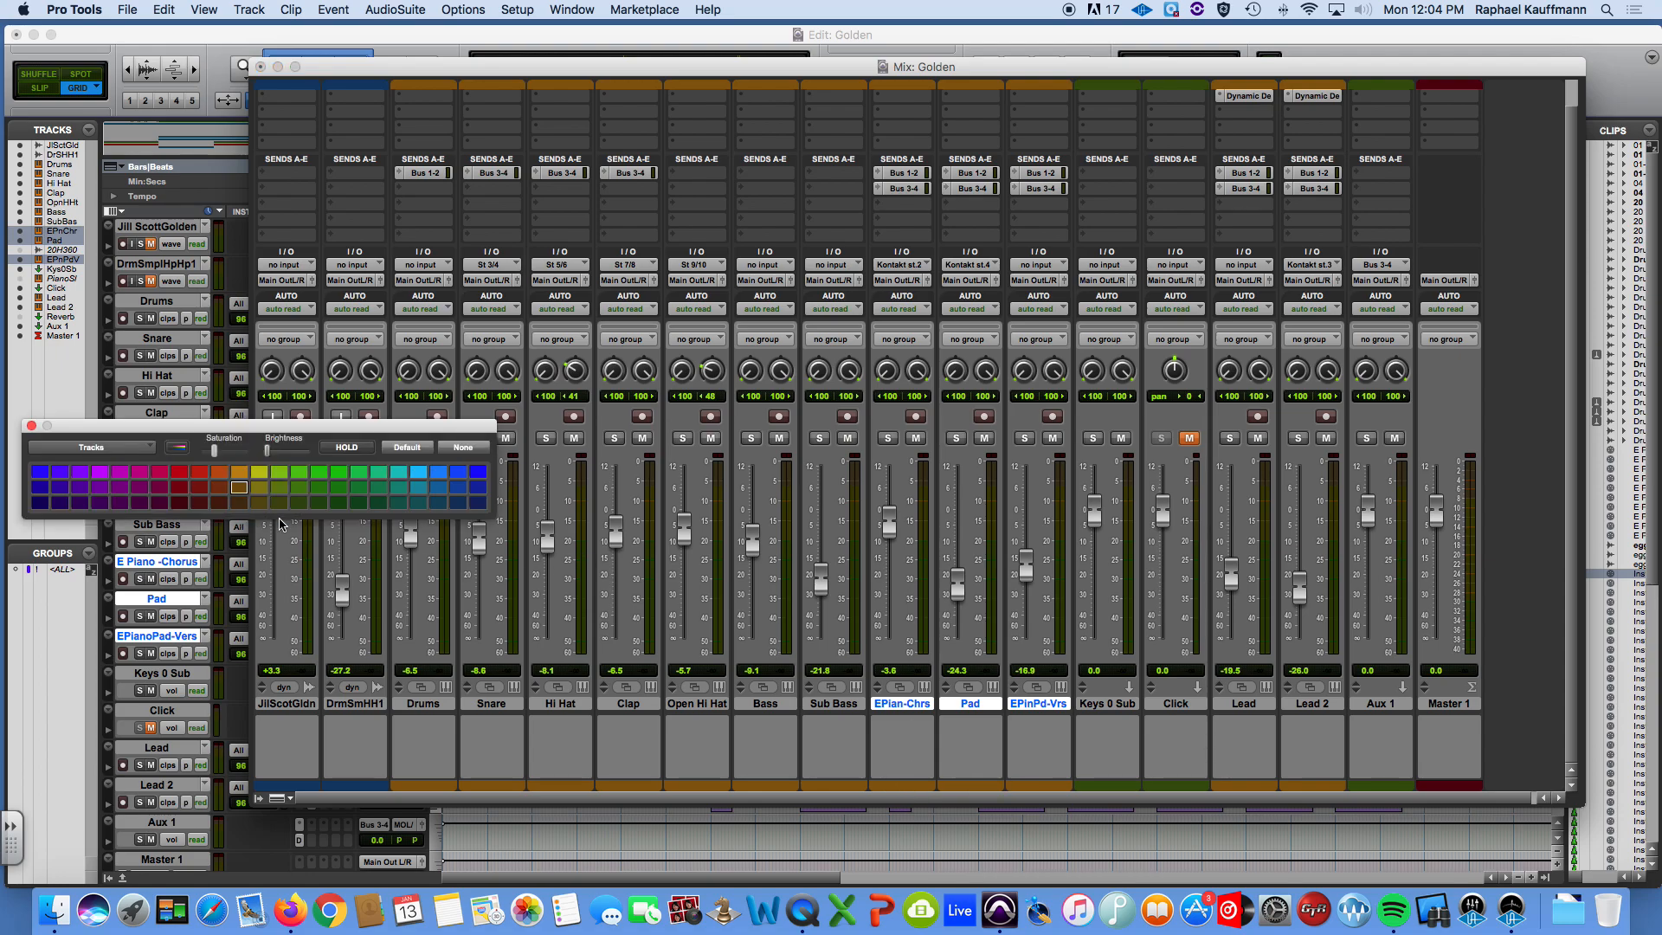
left_click(105, 475)
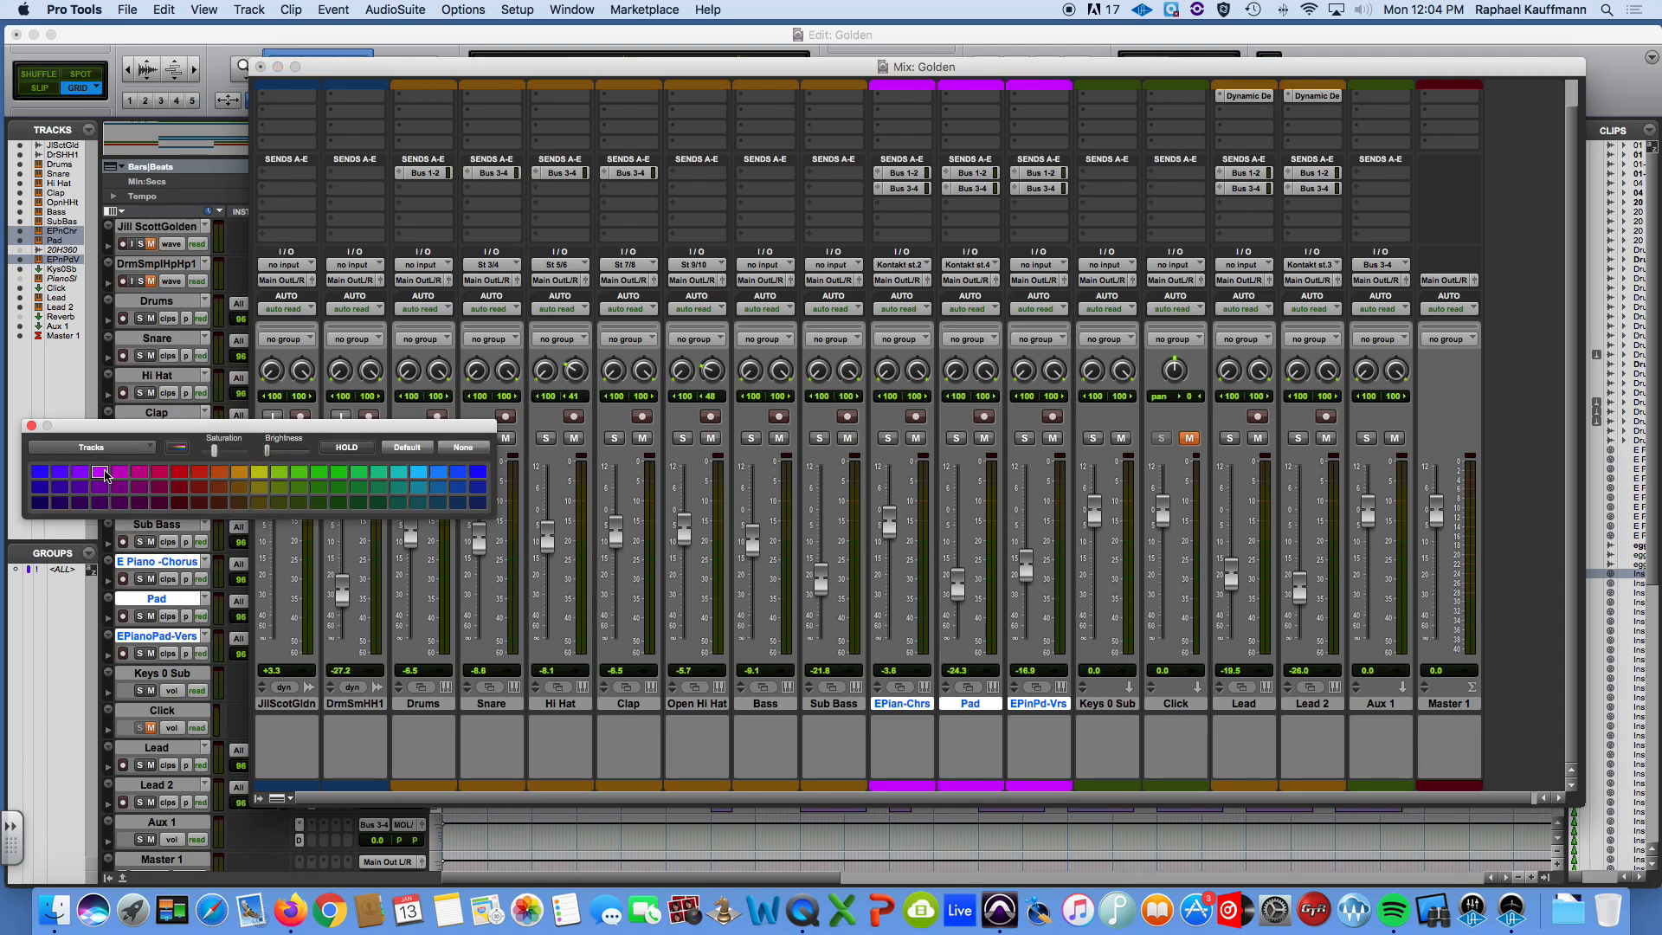
left_click(185, 450)
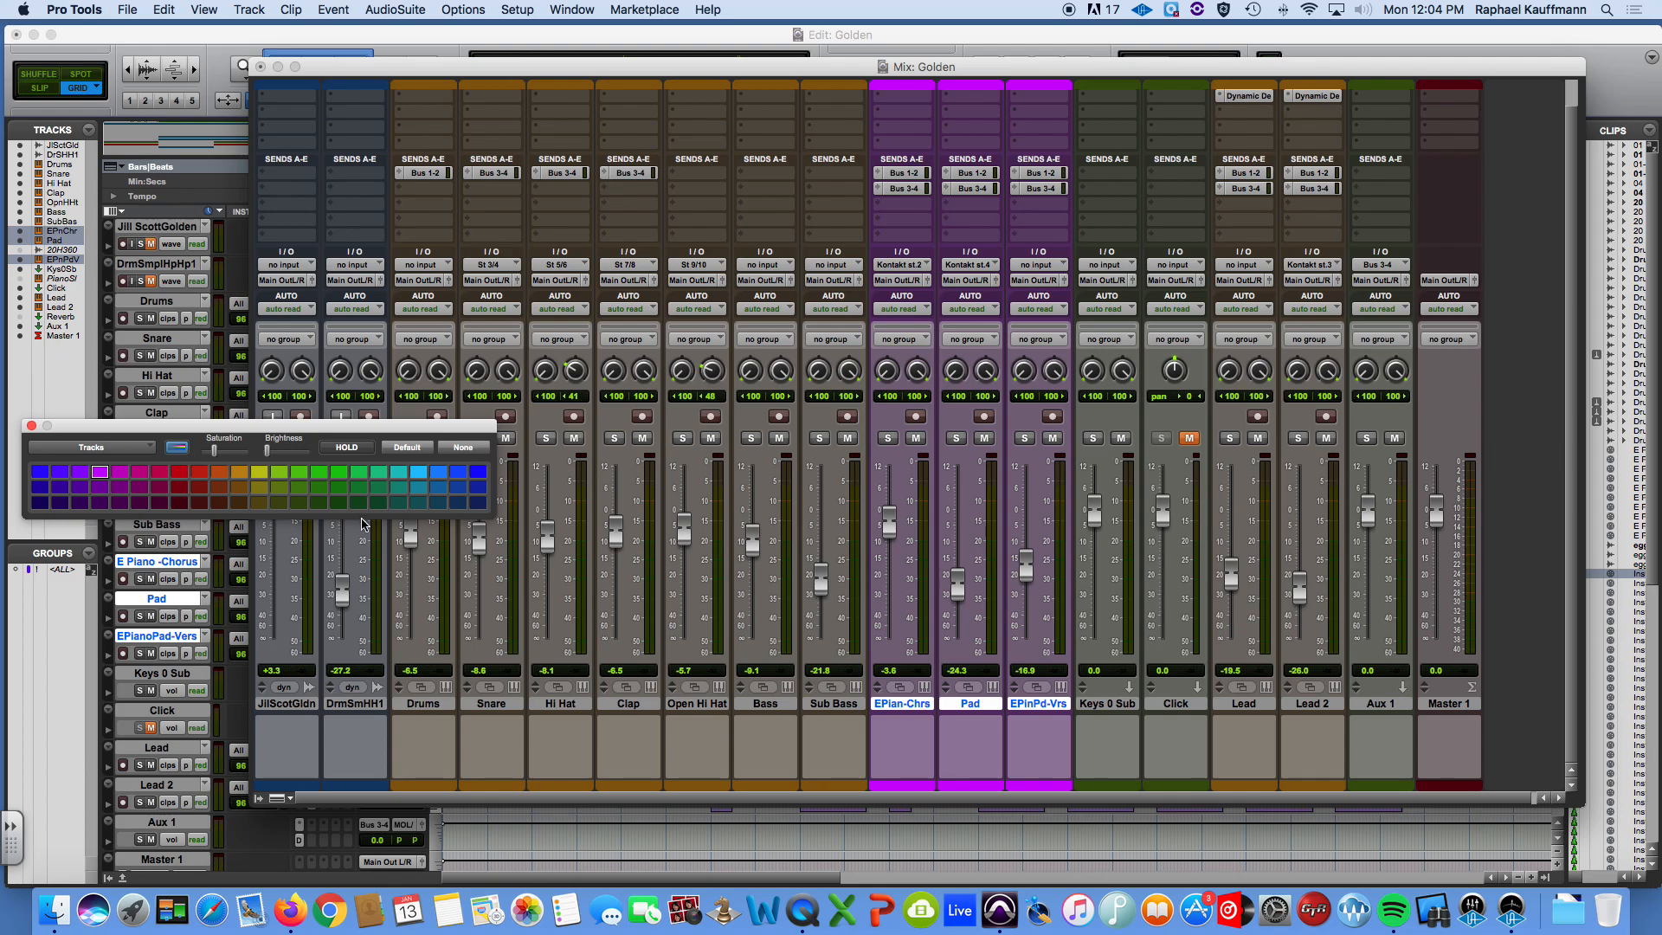
Color the Keys 0 Sub track blue and close the color palette.
left_click(1104, 706)
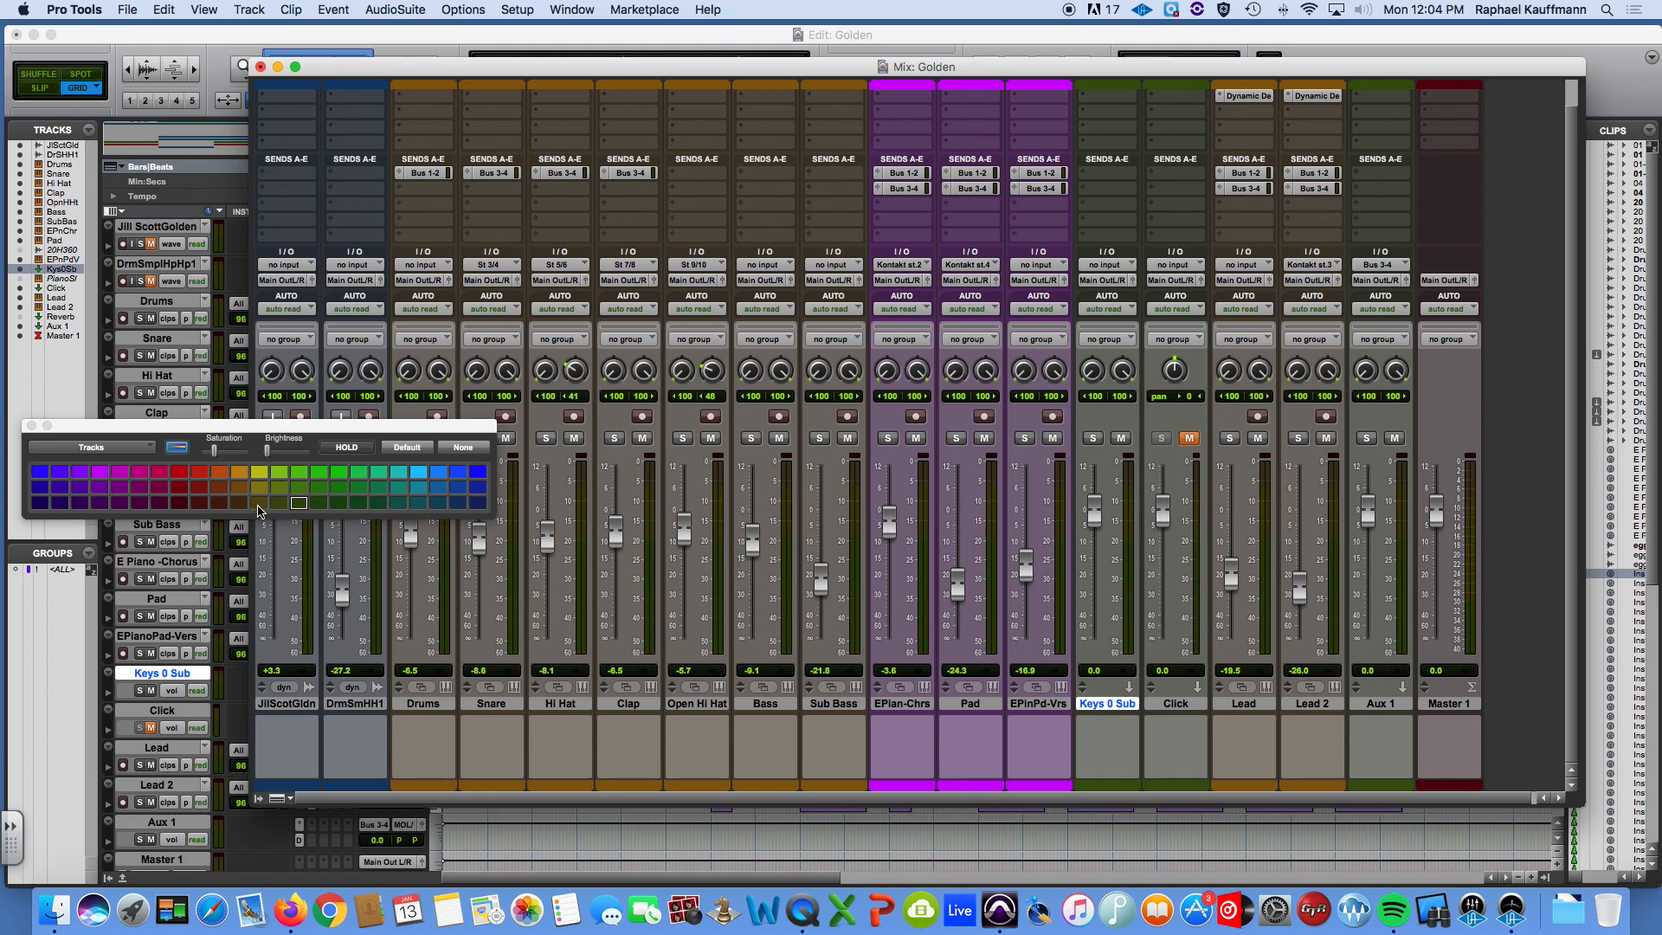
left_click(462, 472)
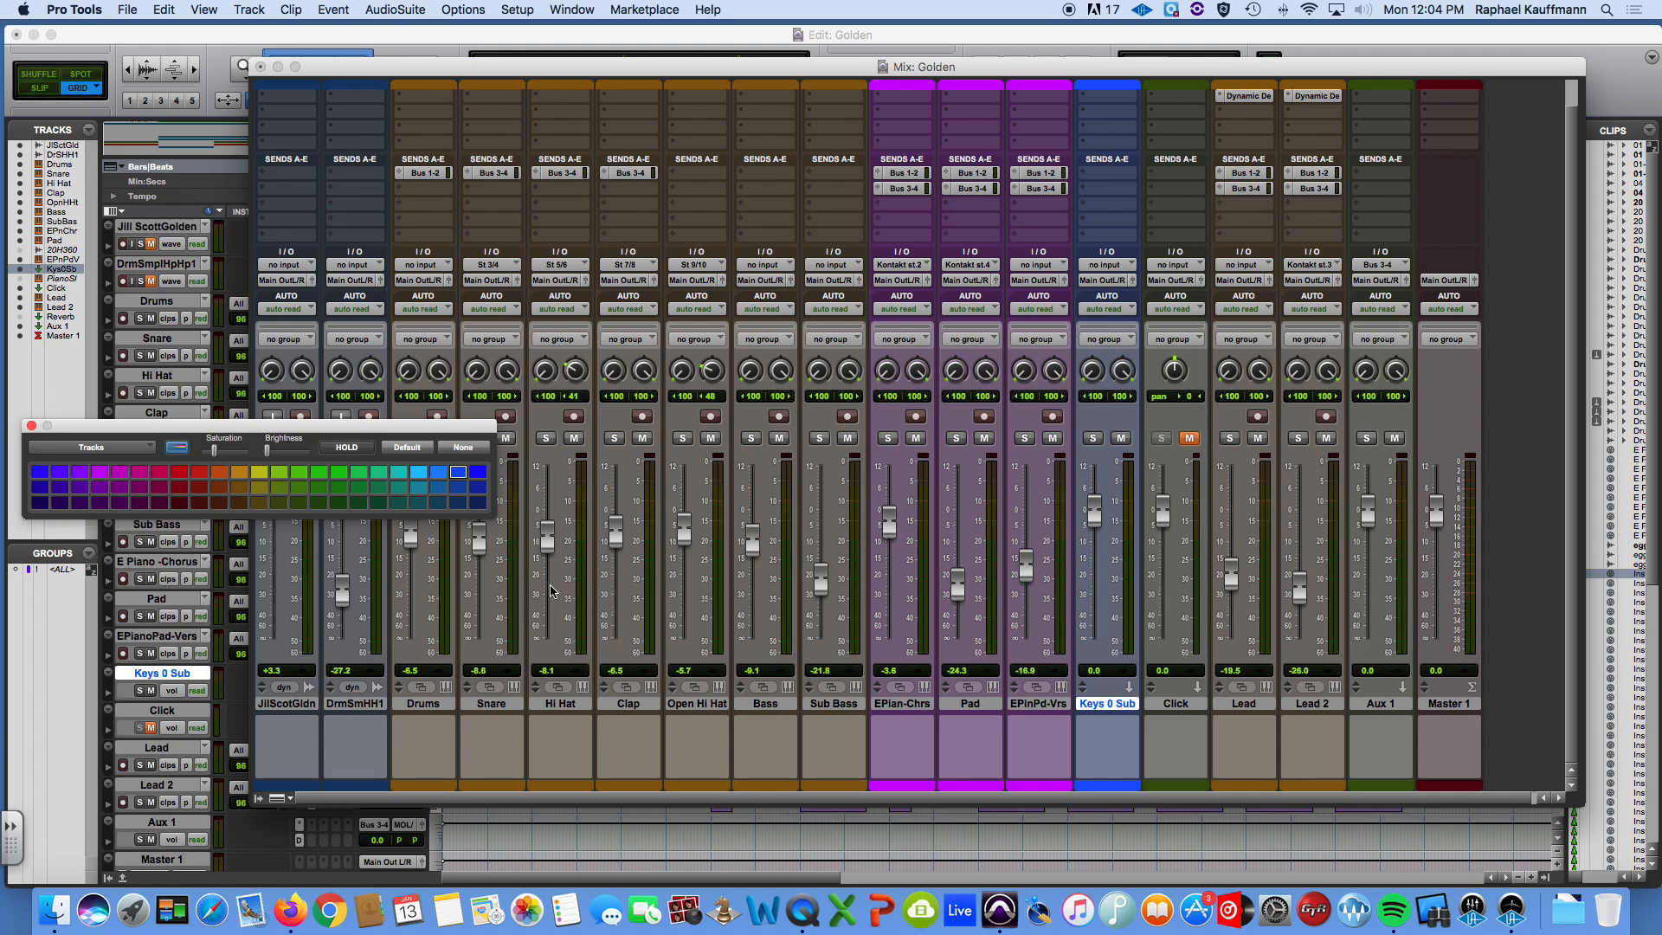
left_click(32, 427)
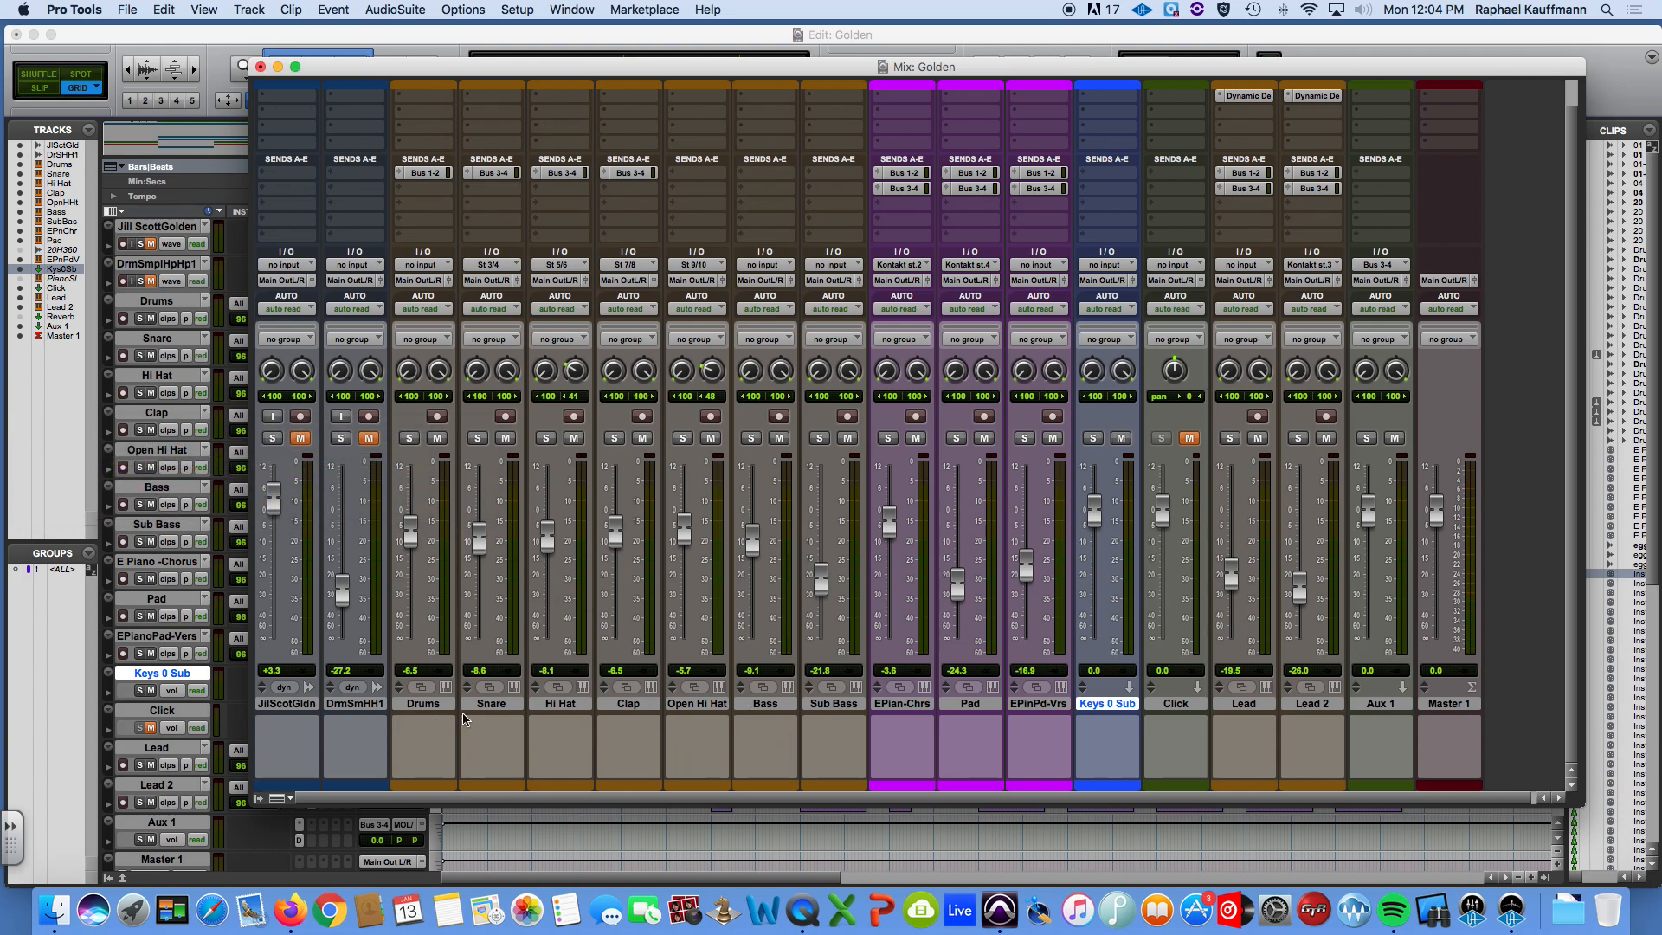
Color all tracks from Drums through Sub Bass green, leaving Keys 0 Sub selected and the color palette closed.
left_click(834, 704)
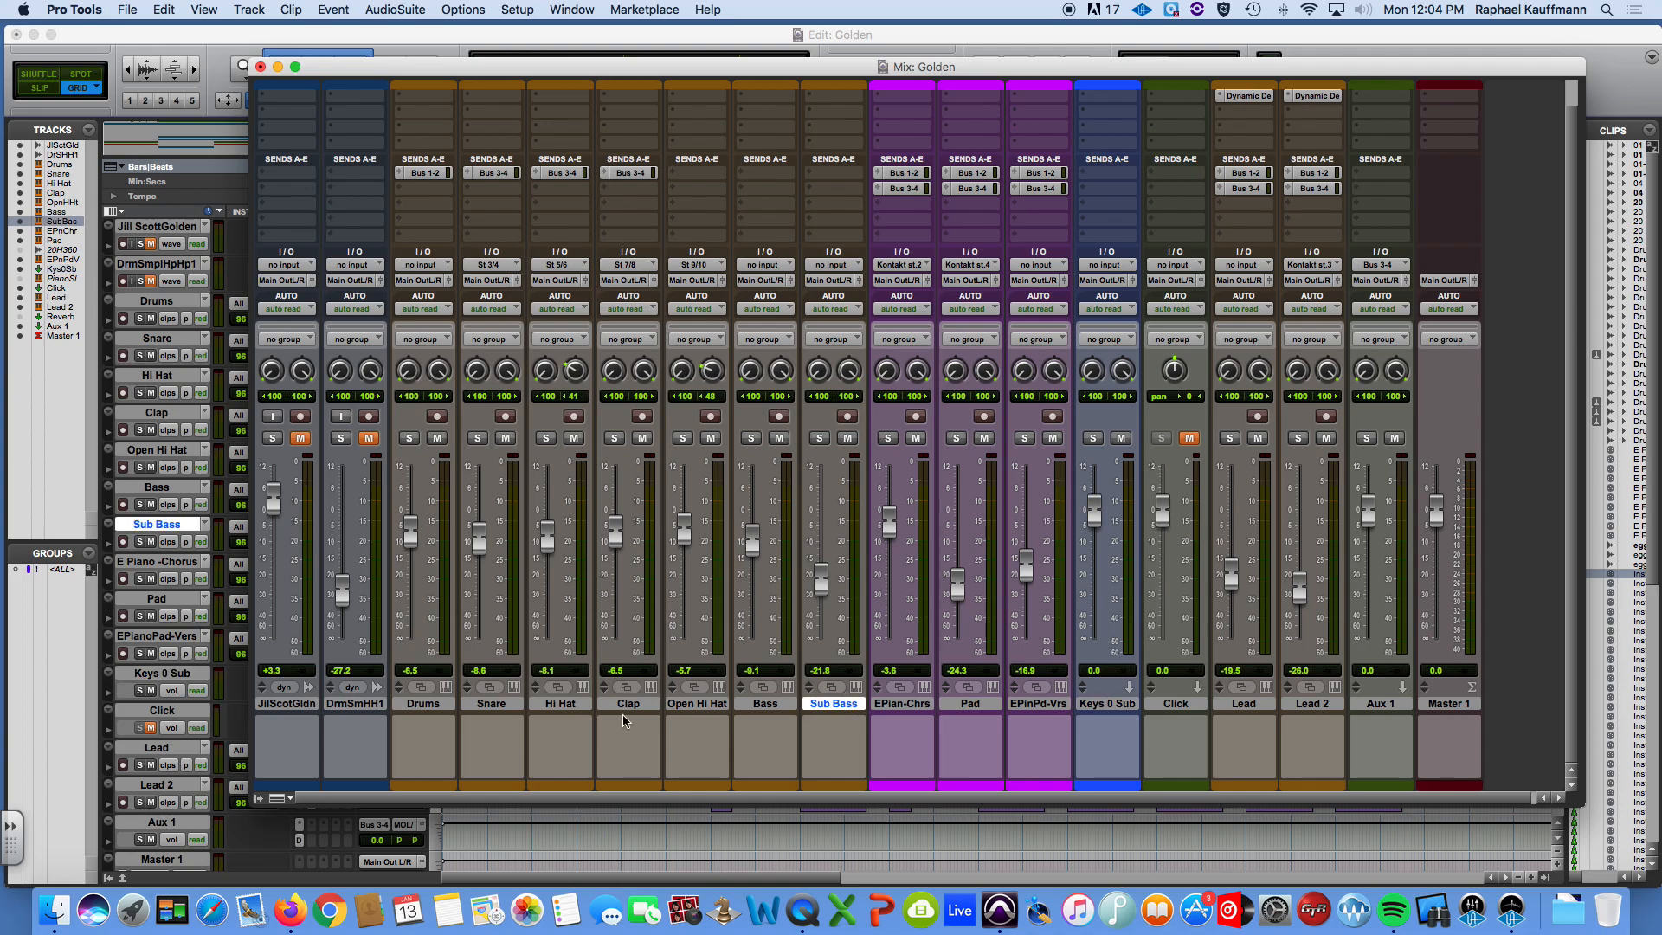
left_click(424, 703, "shift")
double_click(434, 788)
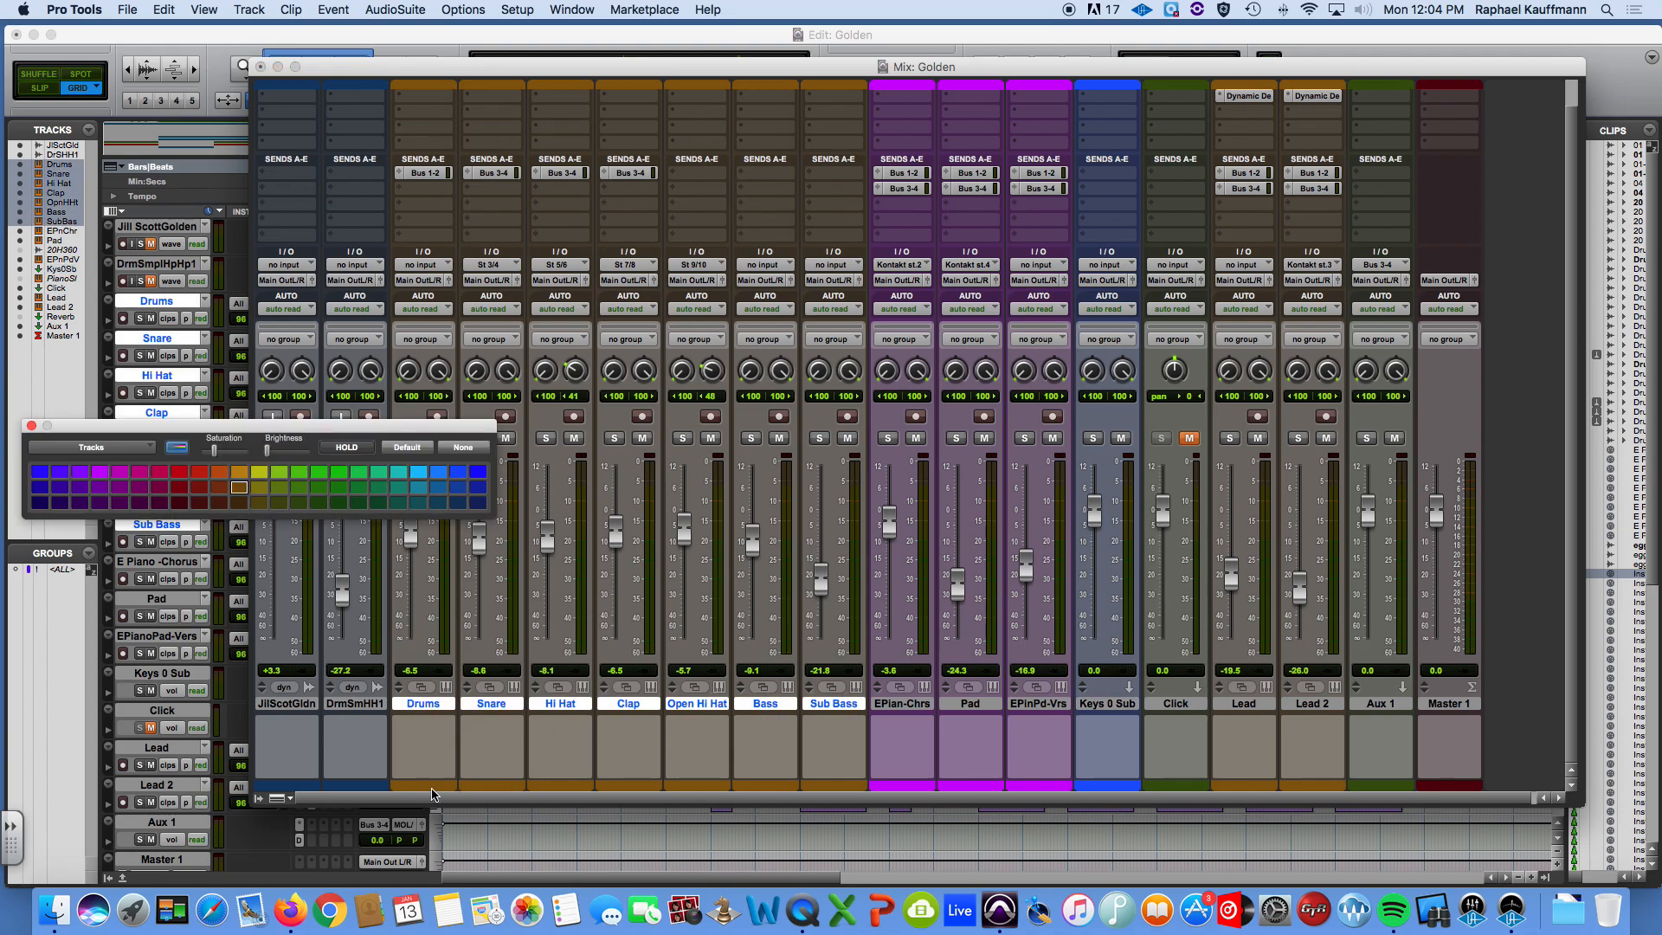
left_click(339, 474)
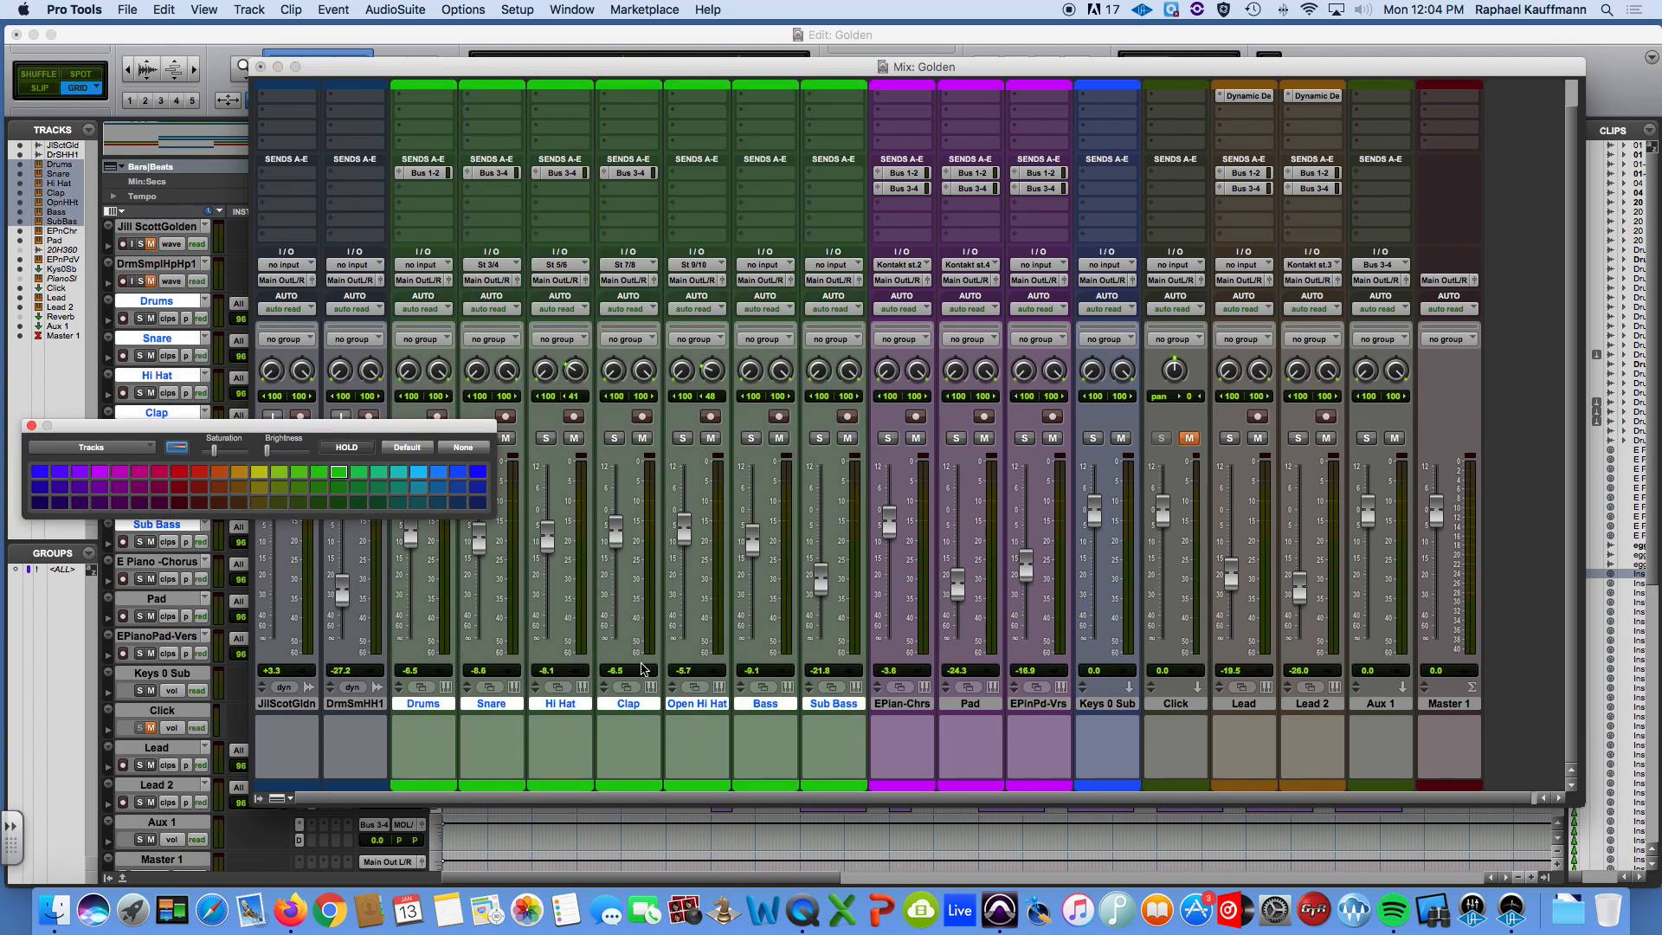
left_click(1107, 706)
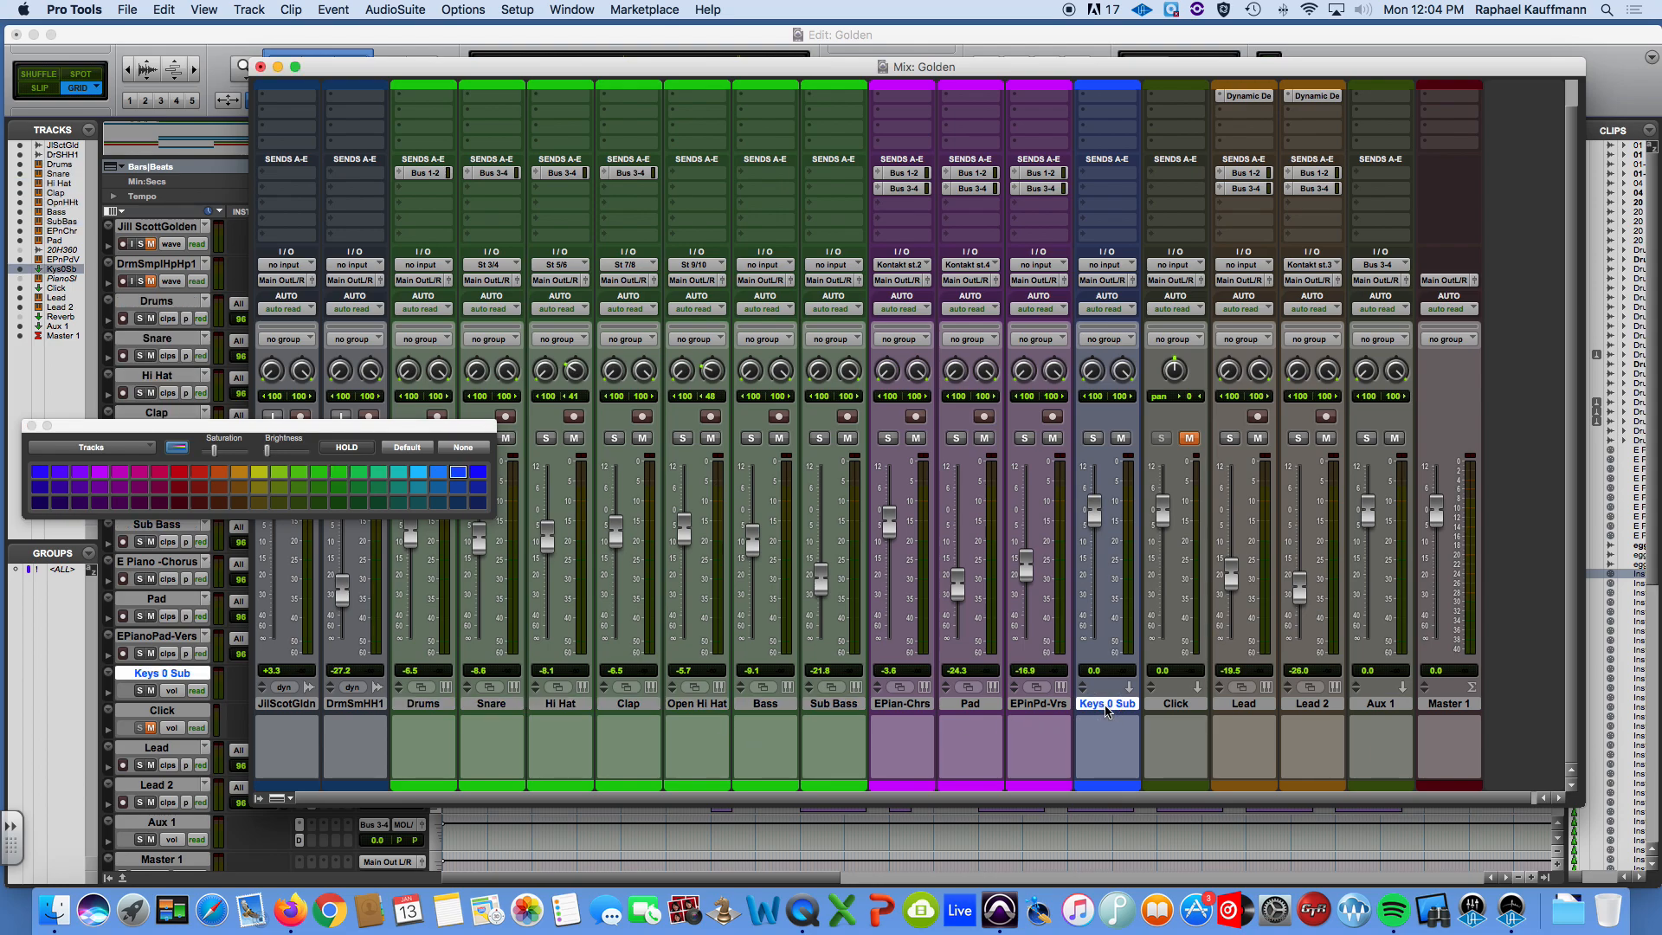
left_click(32, 425)
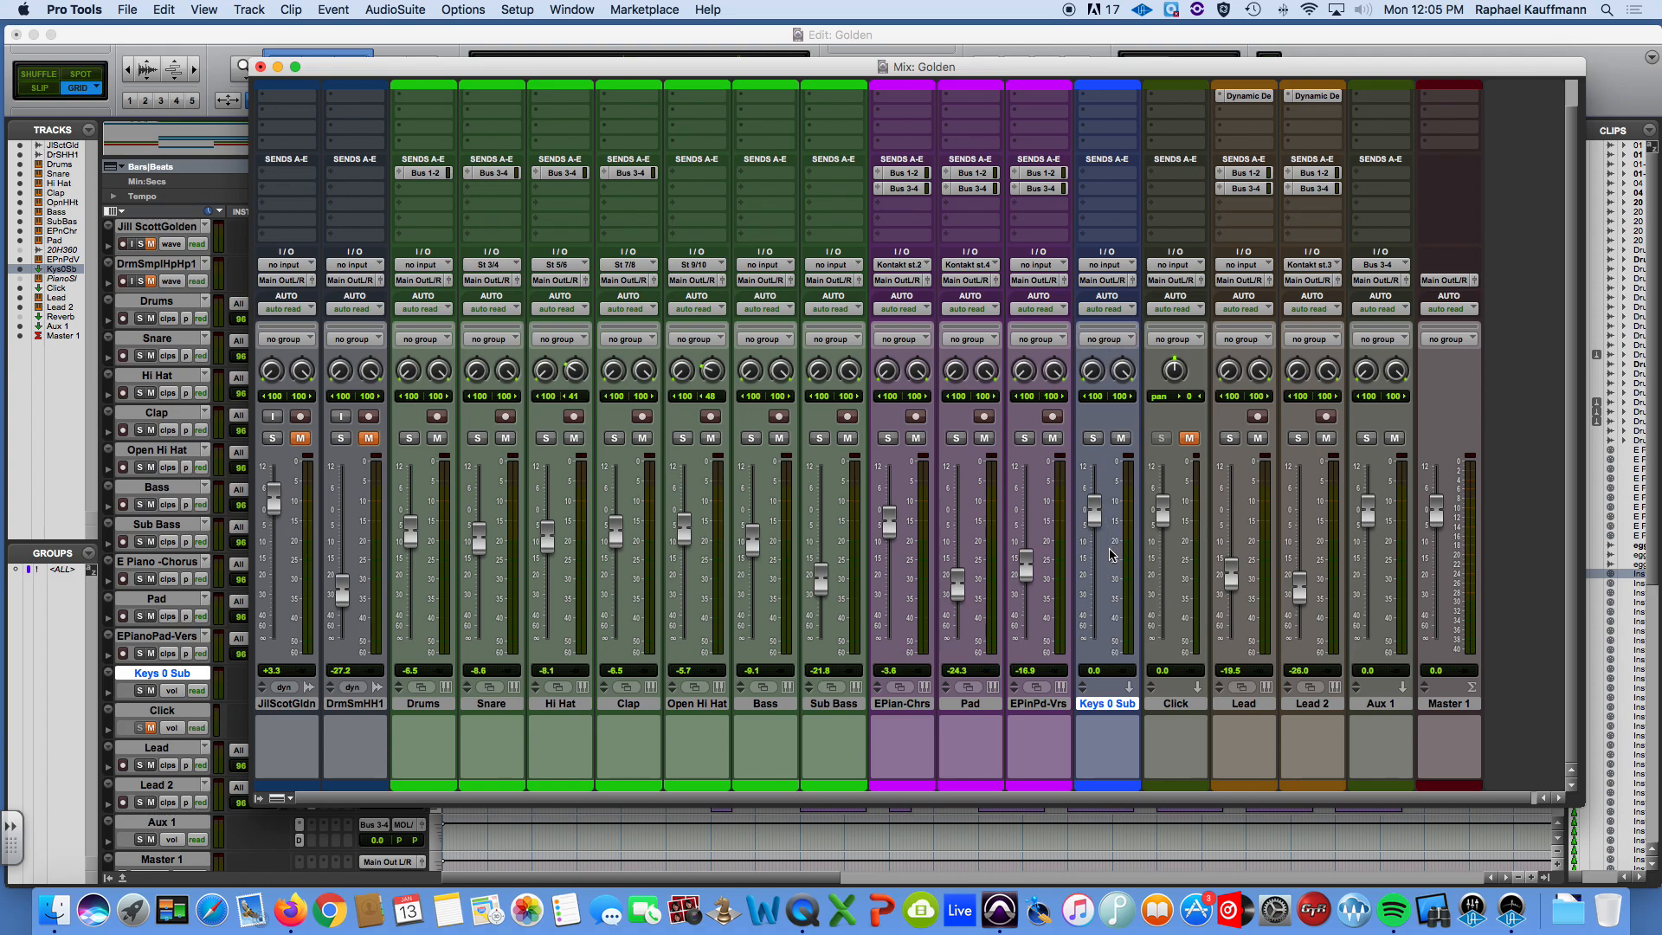
Set the input of the Keys 0 Sub track to the stereo Bus 5-6.
scroll(1112, 555, "up", 2)
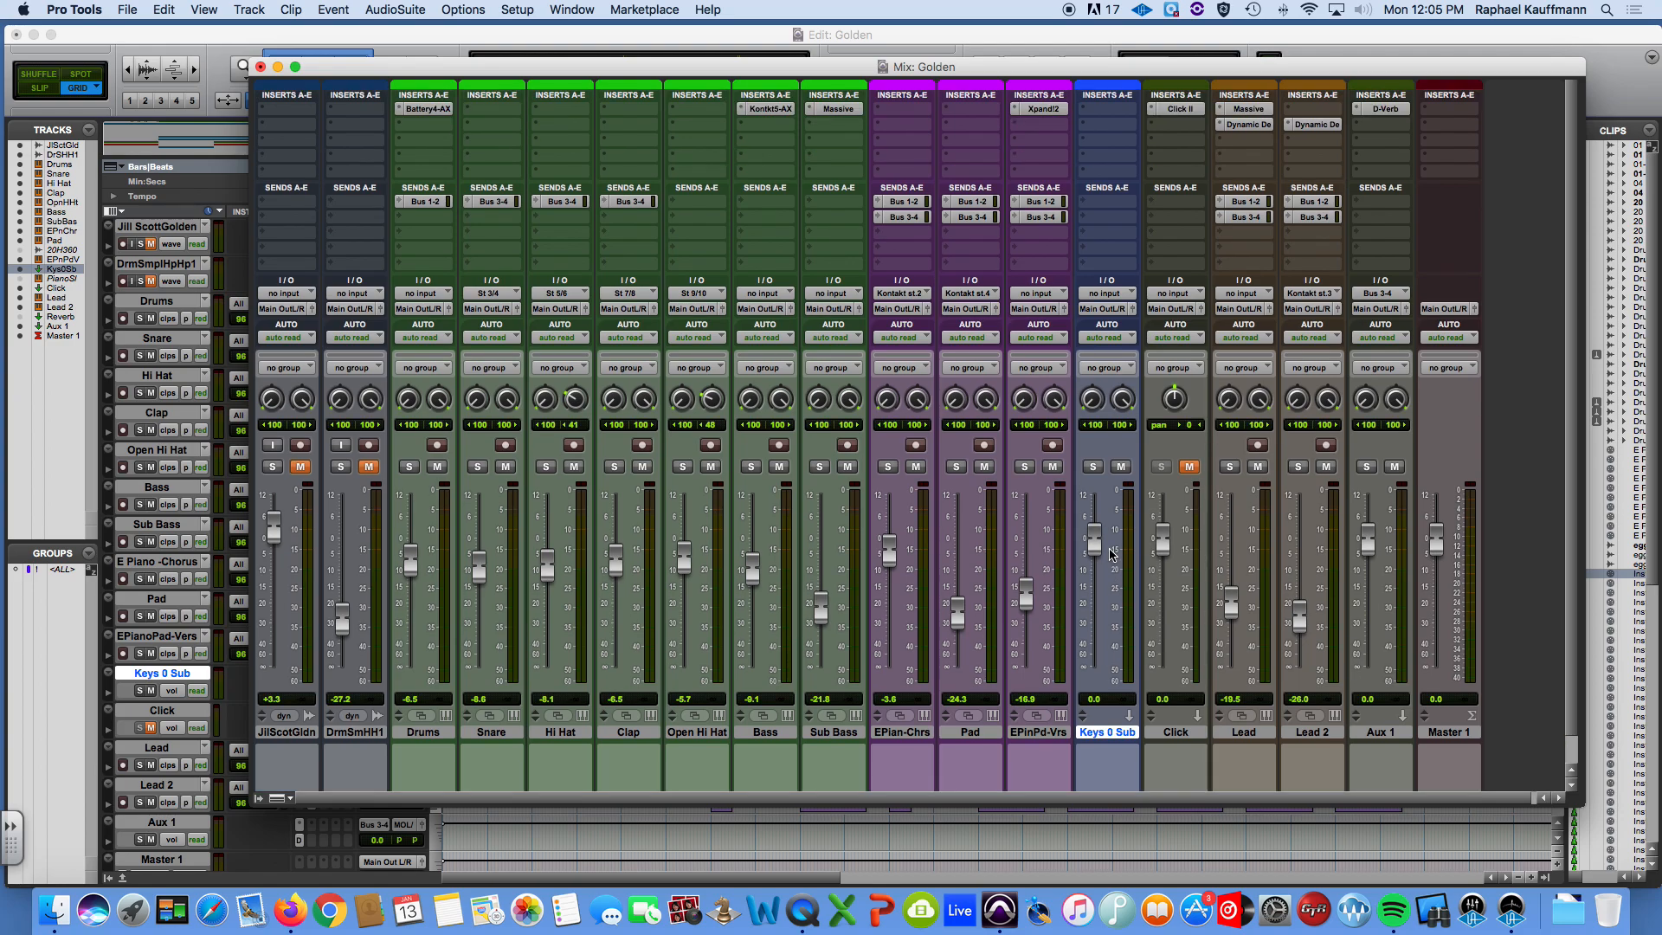
left_click(1106, 293)
mouse_move(1119, 341)
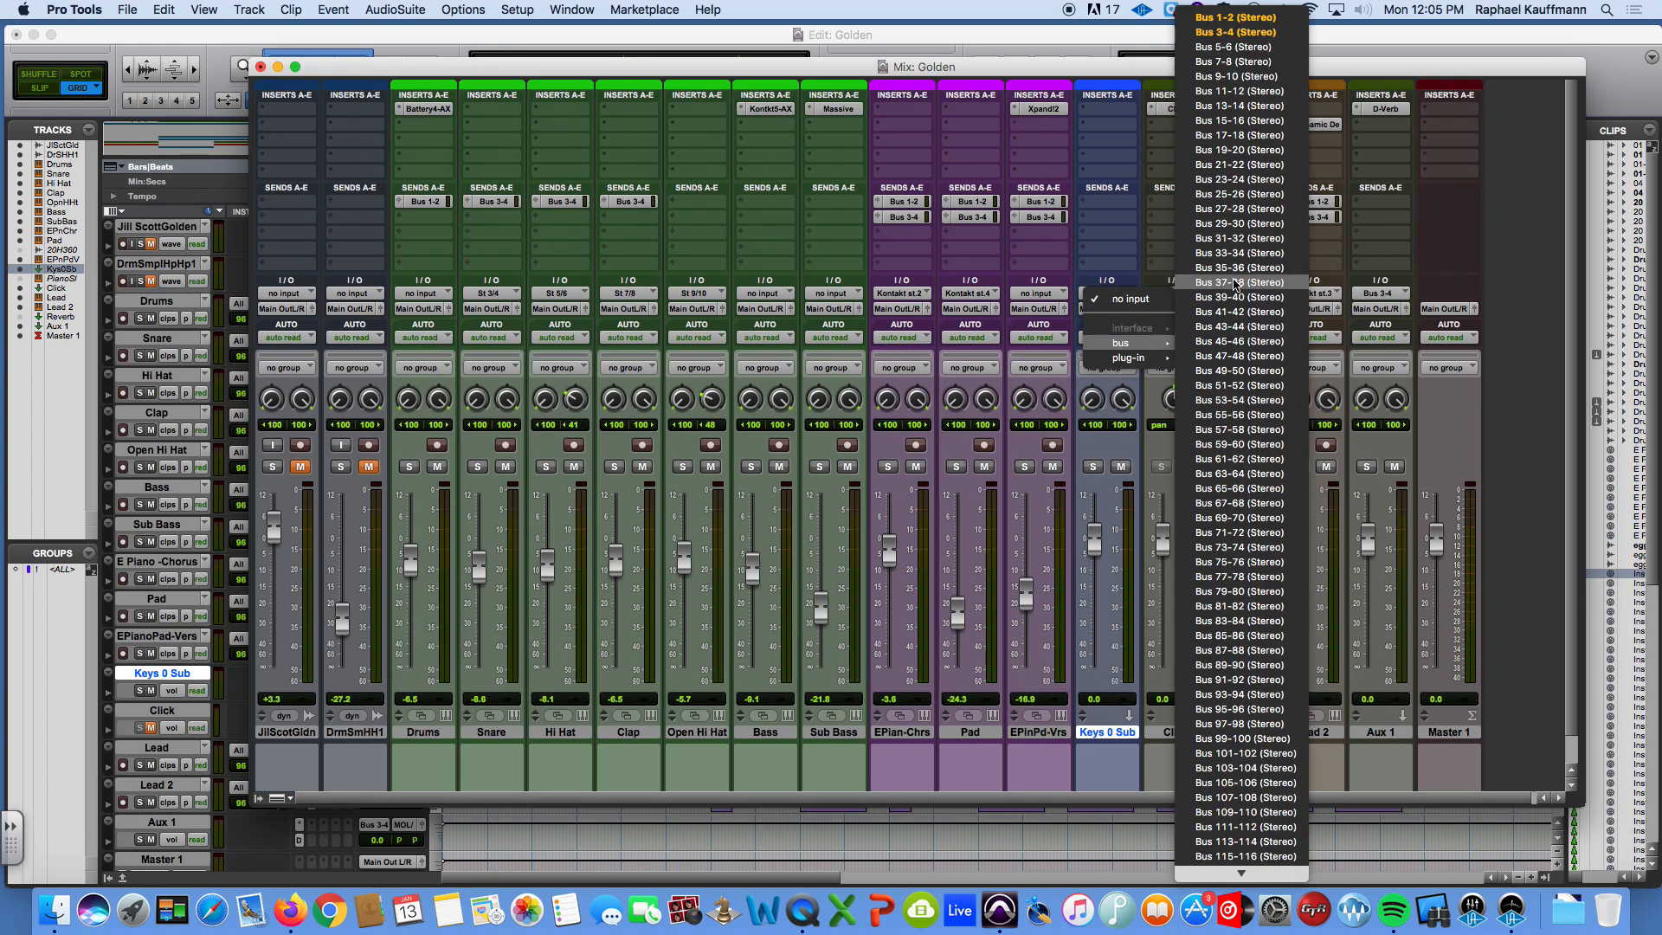
left_click(1236, 47)
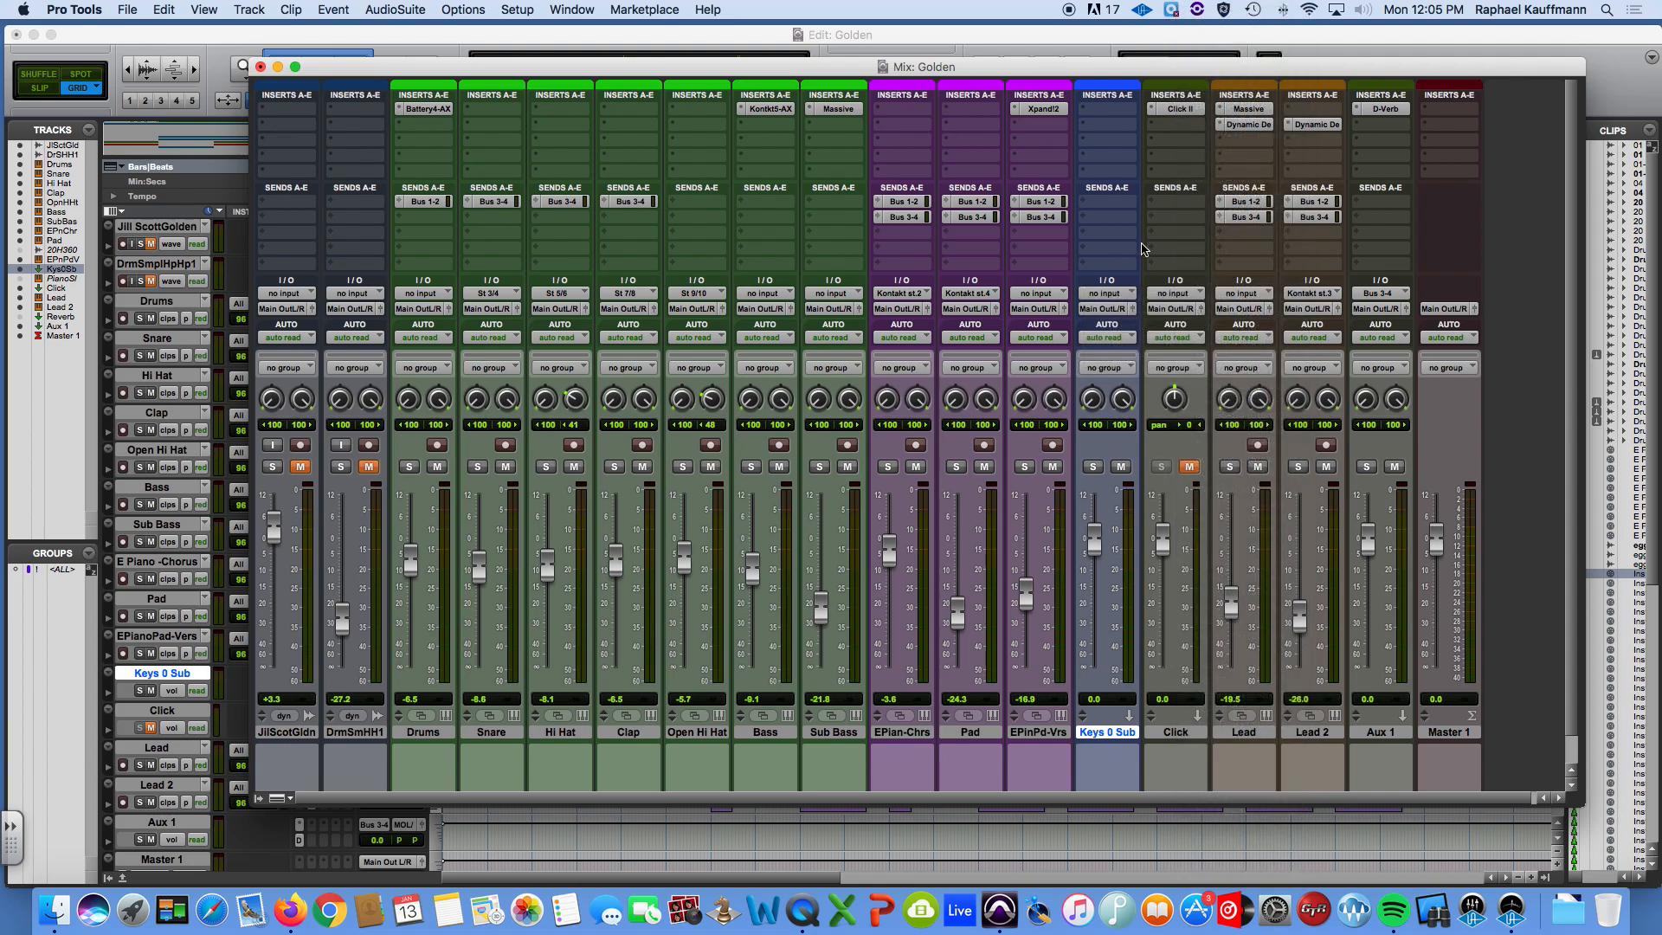
Rename the Keys 0 Sub track's input bus from Bus 5-6 to Keys Sub.
right_click(1106, 298)
left_click(1130, 329)
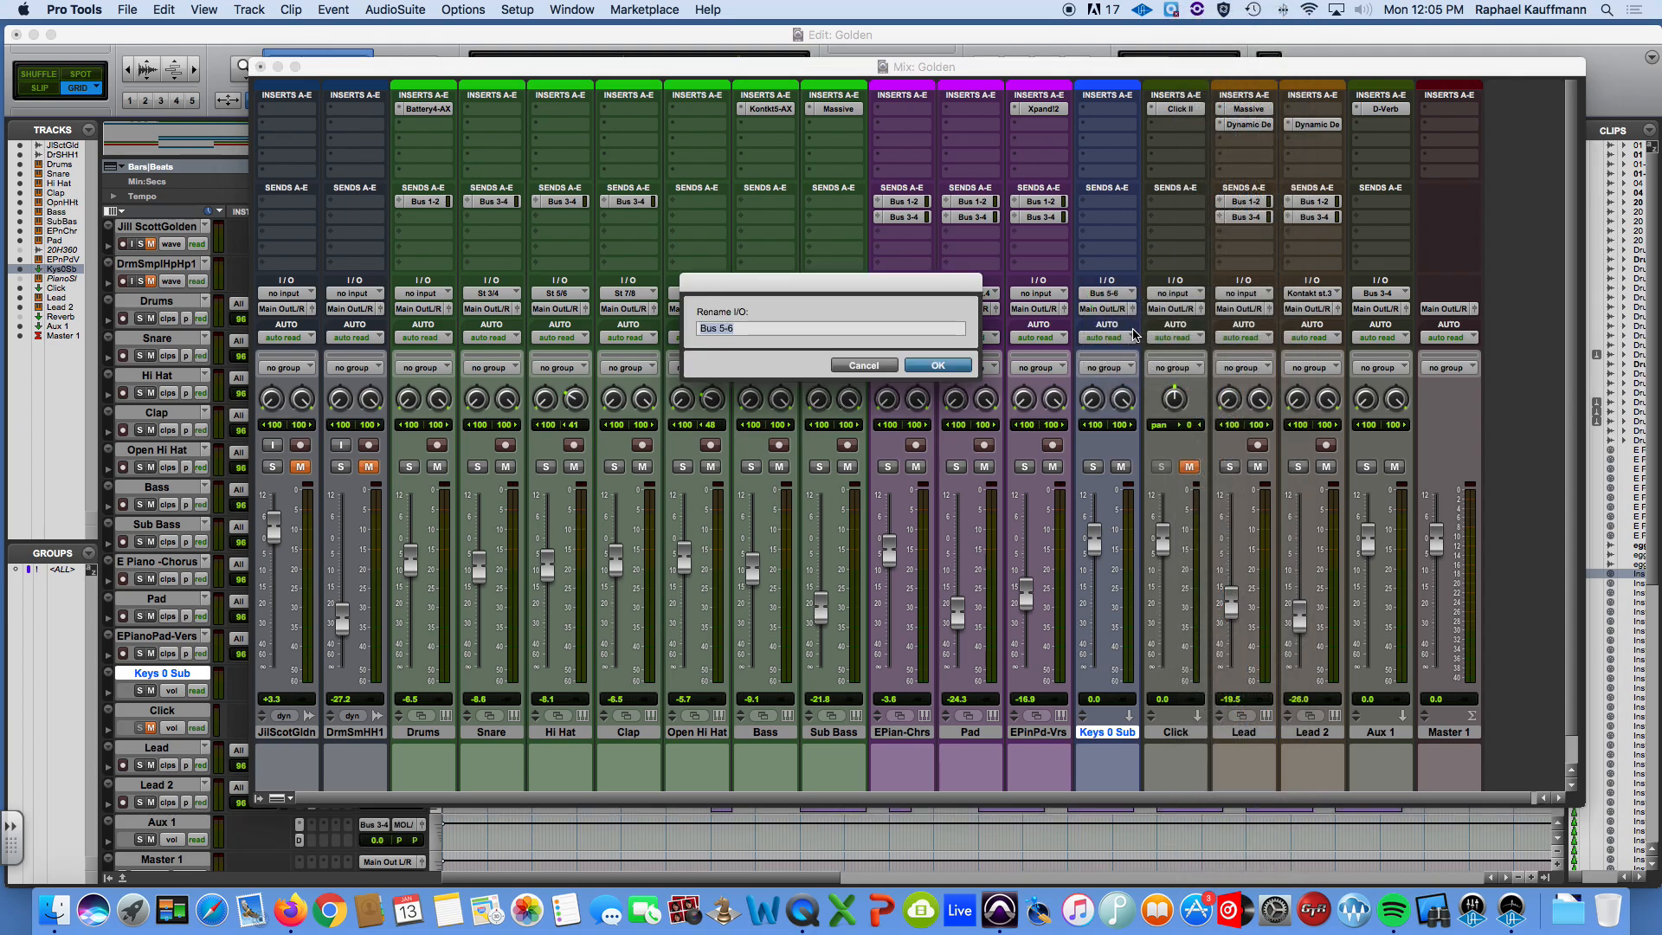
type("Keys Sub")
key("Return")
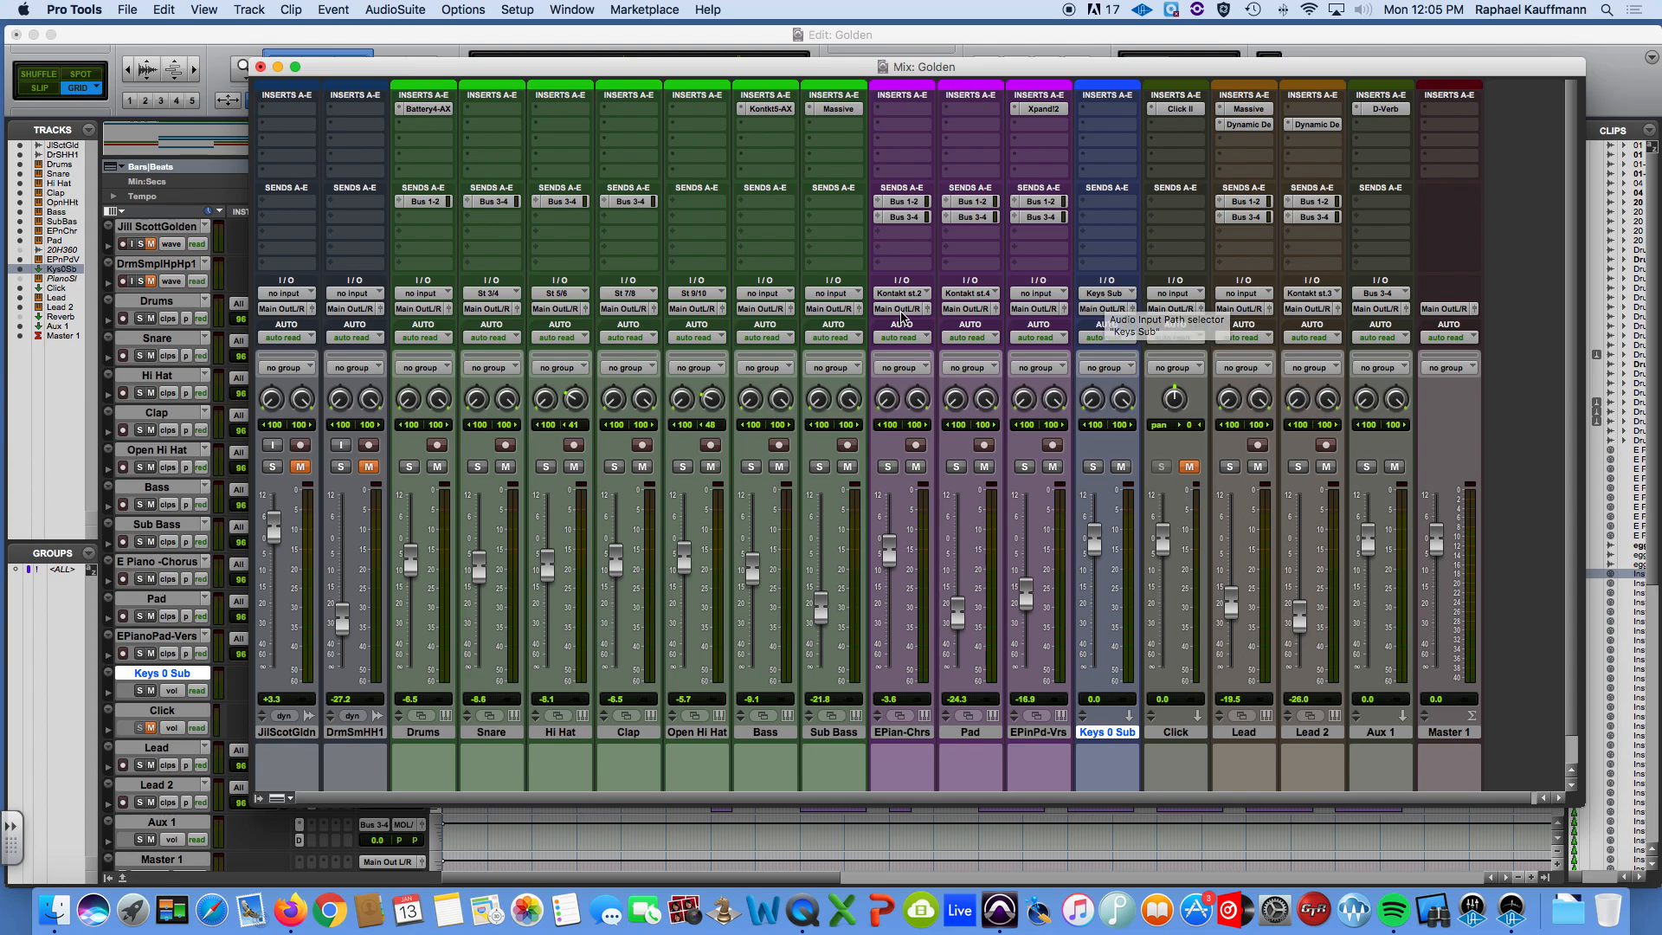
Route the outputs of the E Piano - Chorus, Pad and EPianoPad-Vers tracks to the Keys Sub (Stereo) bus.
left_click(902, 309)
mouse_move(942, 338)
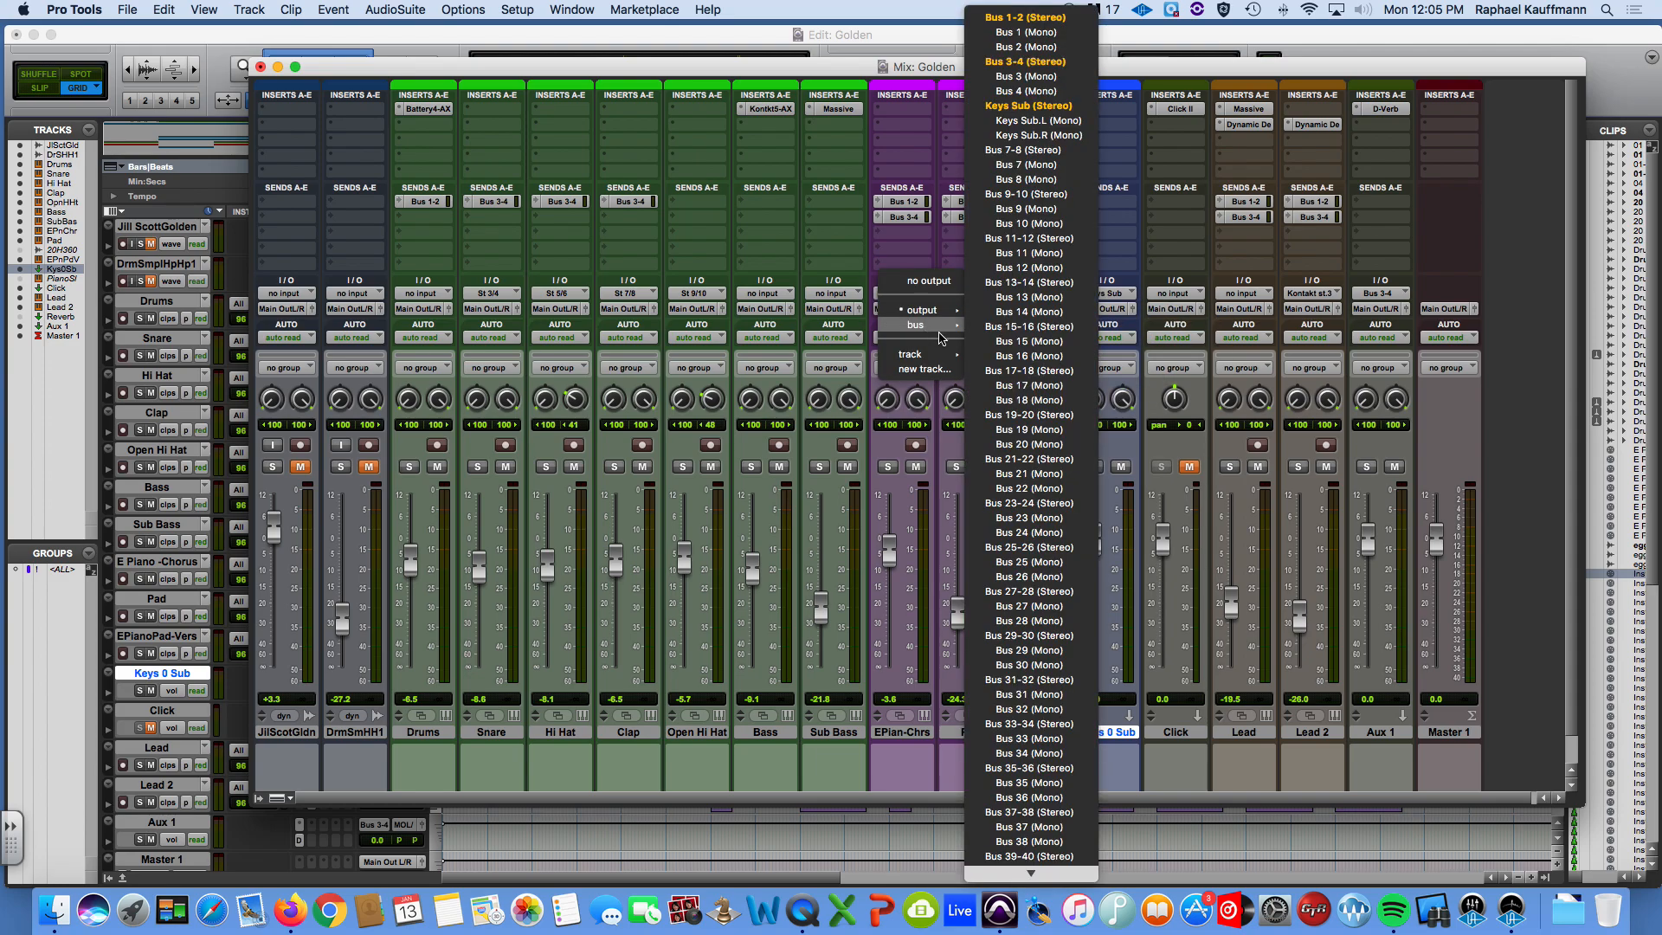
left_click(1028, 106)
left_click(970, 309)
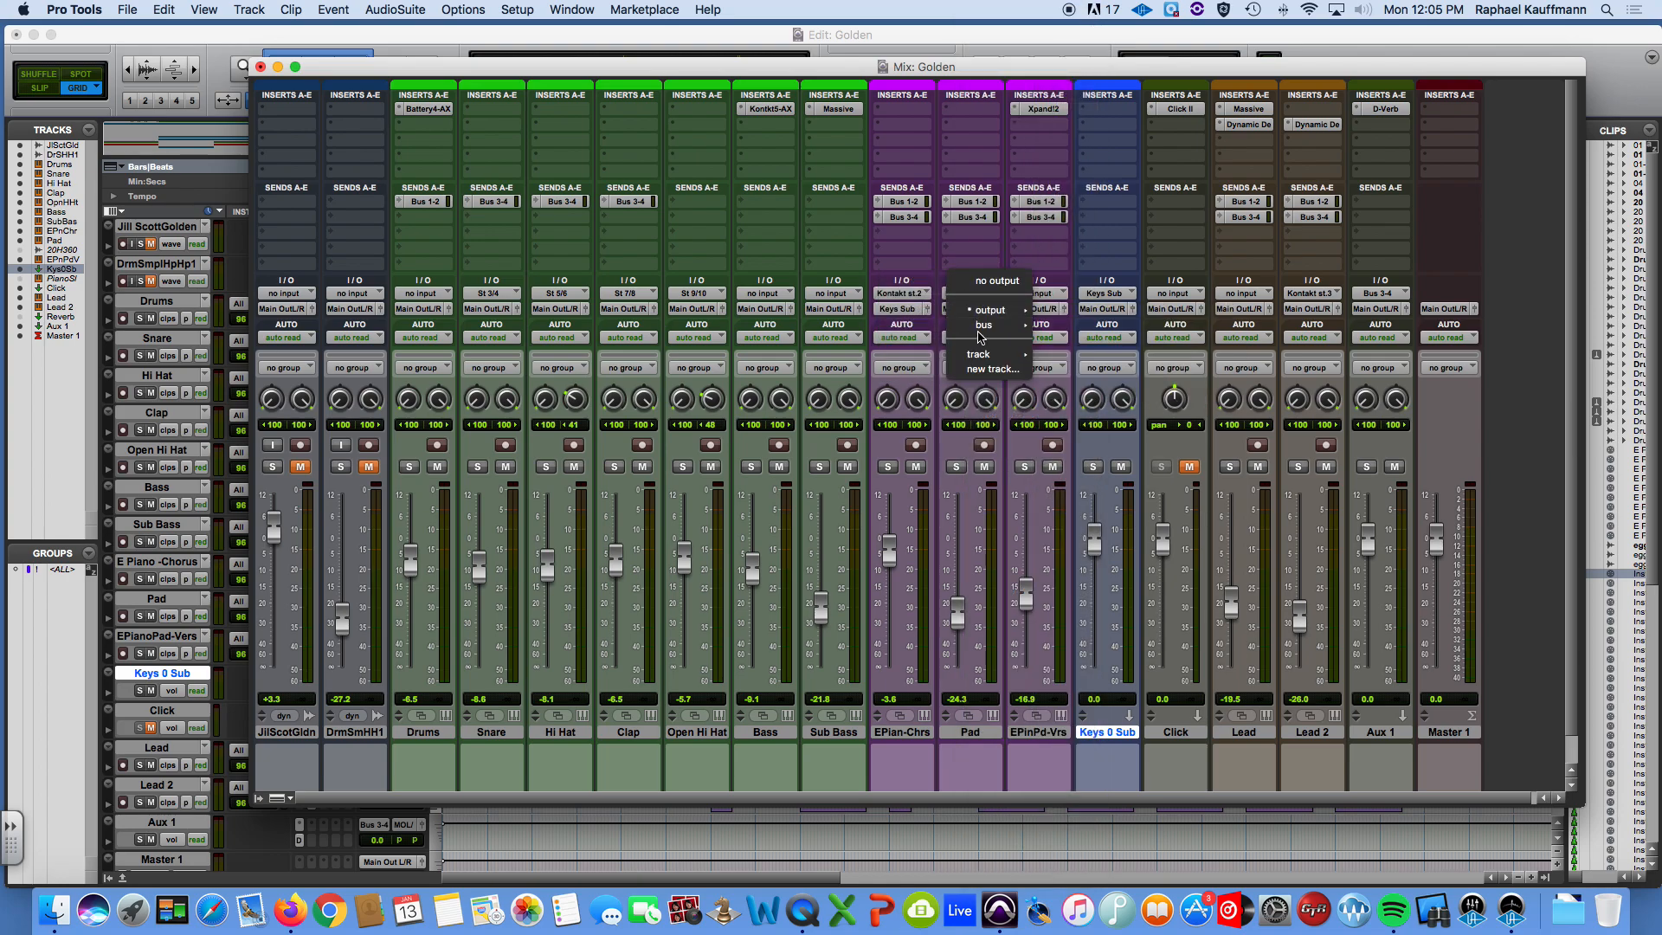
mouse_move(987, 325)
left_click(1083, 105)
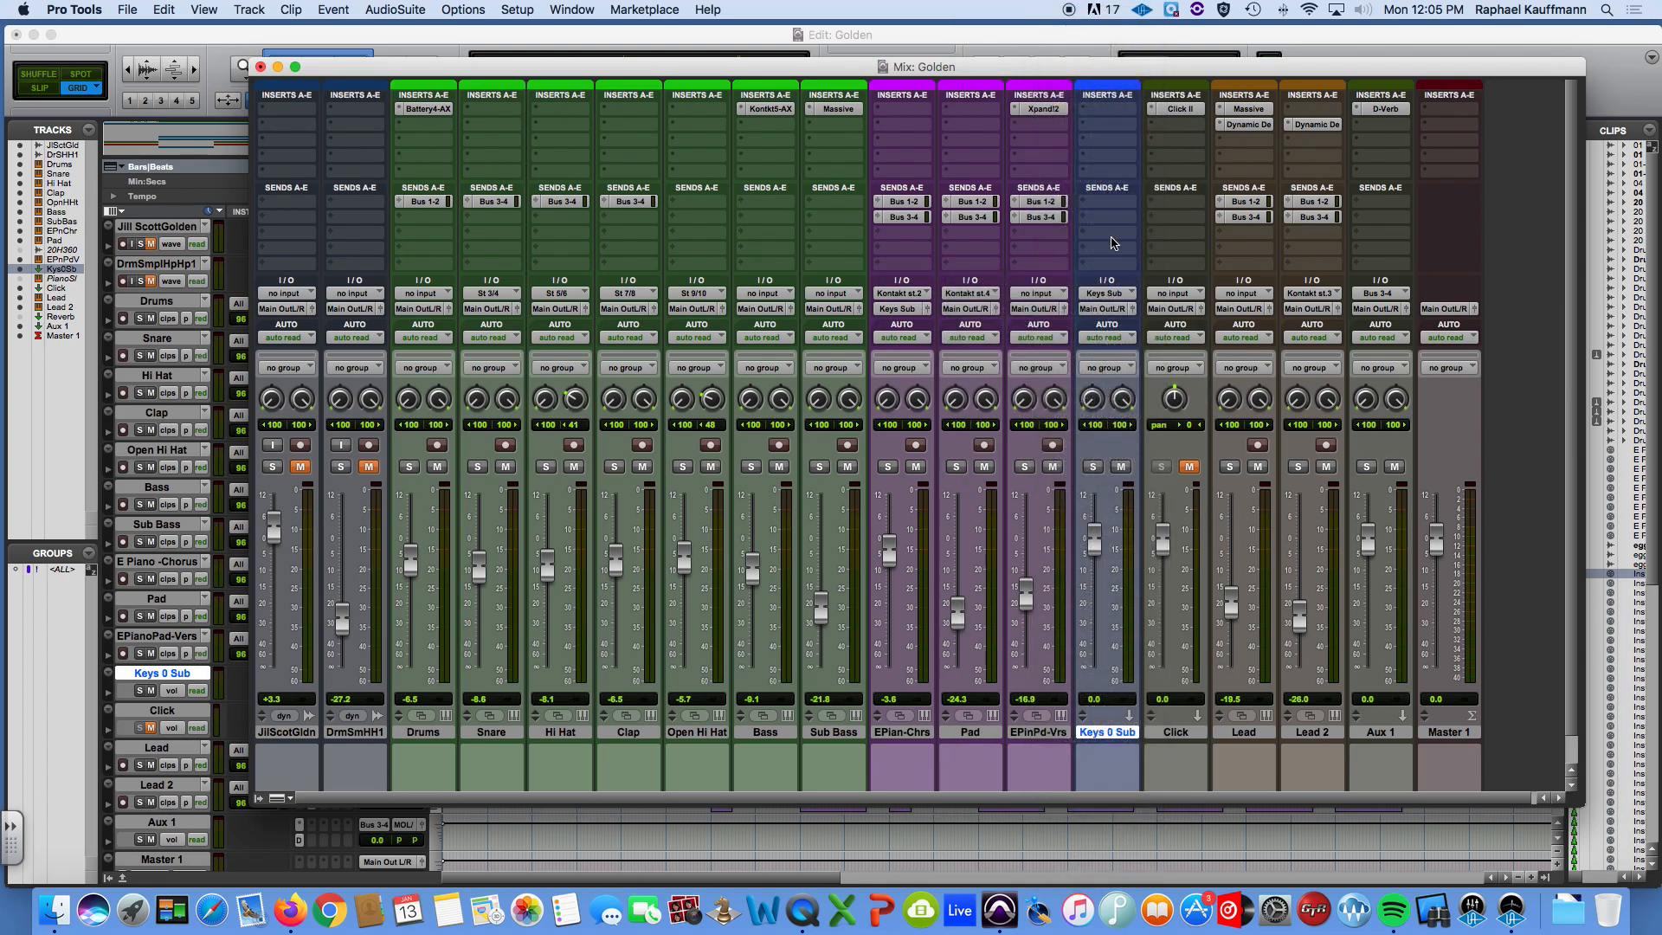
left_click(1039, 309)
mouse_move(1048, 327)
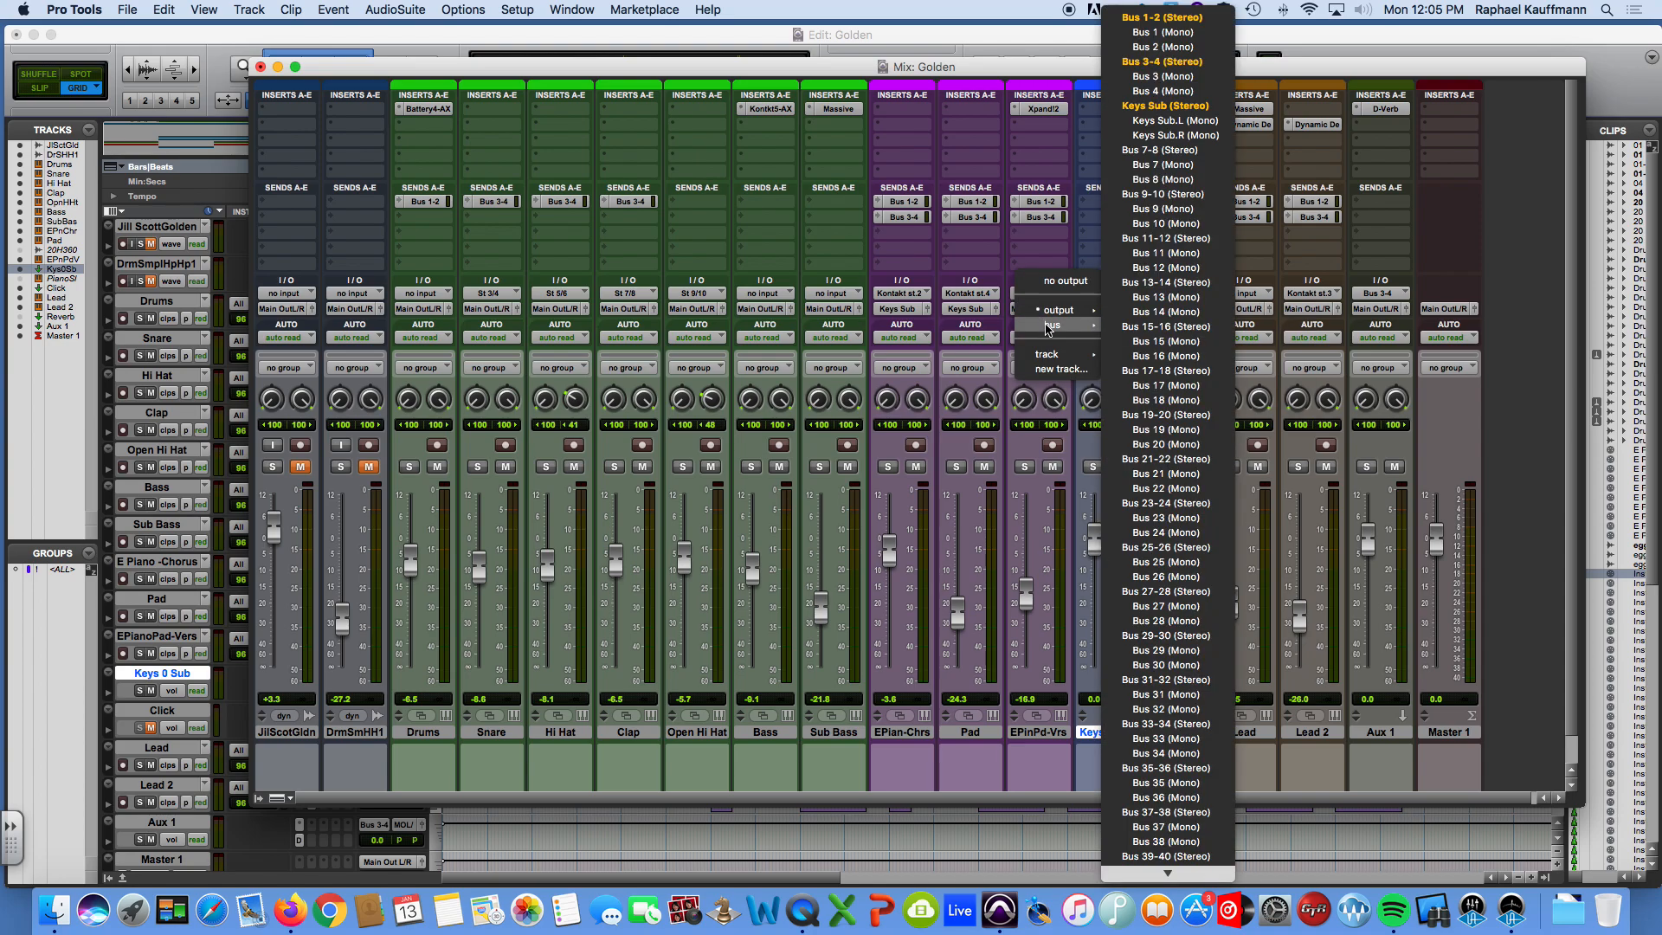
left_click(1165, 106)
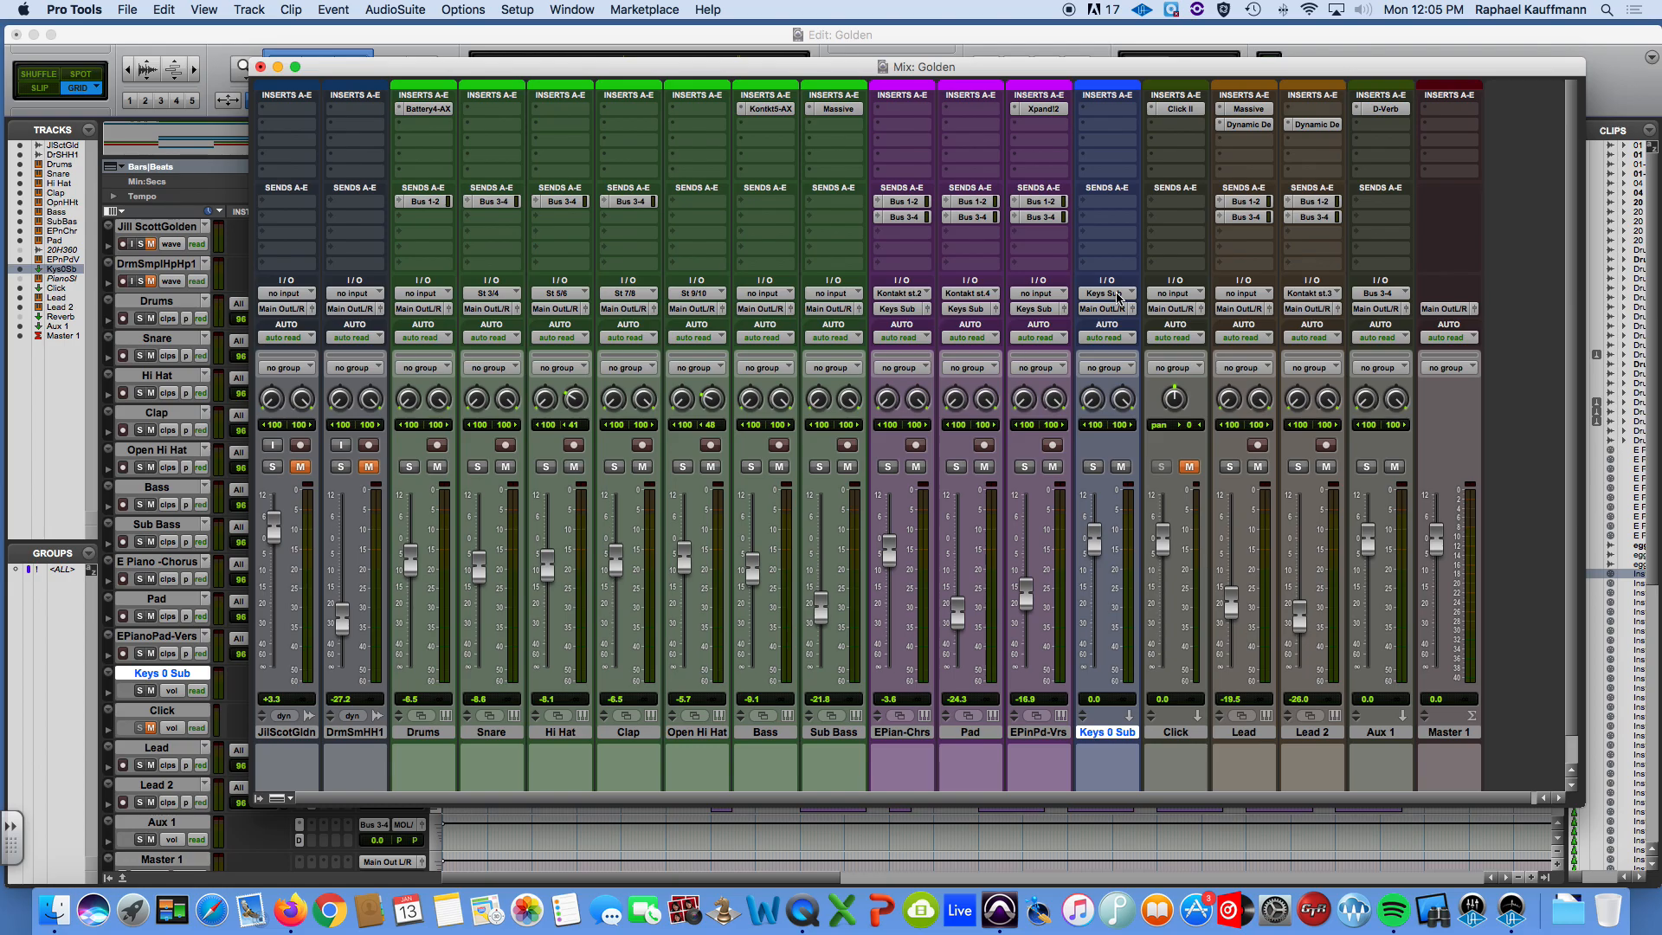
Set the Keys 0 Sub track to solo safe in the Mix window.
key("ctrl+Up")
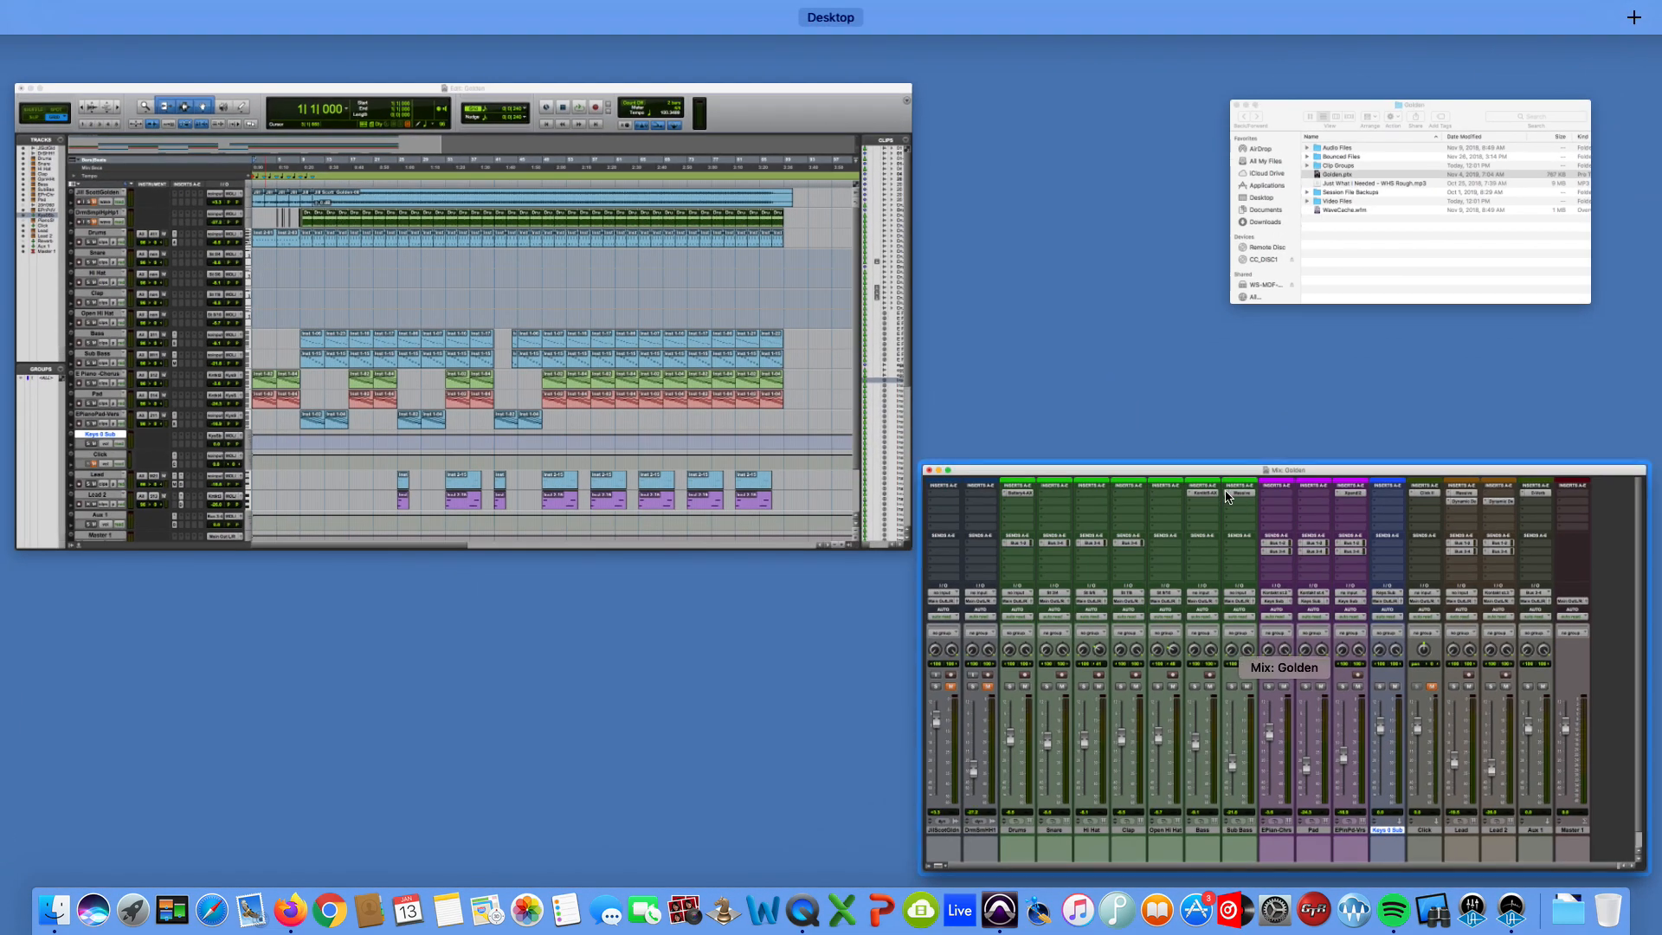
left_click(1216, 475)
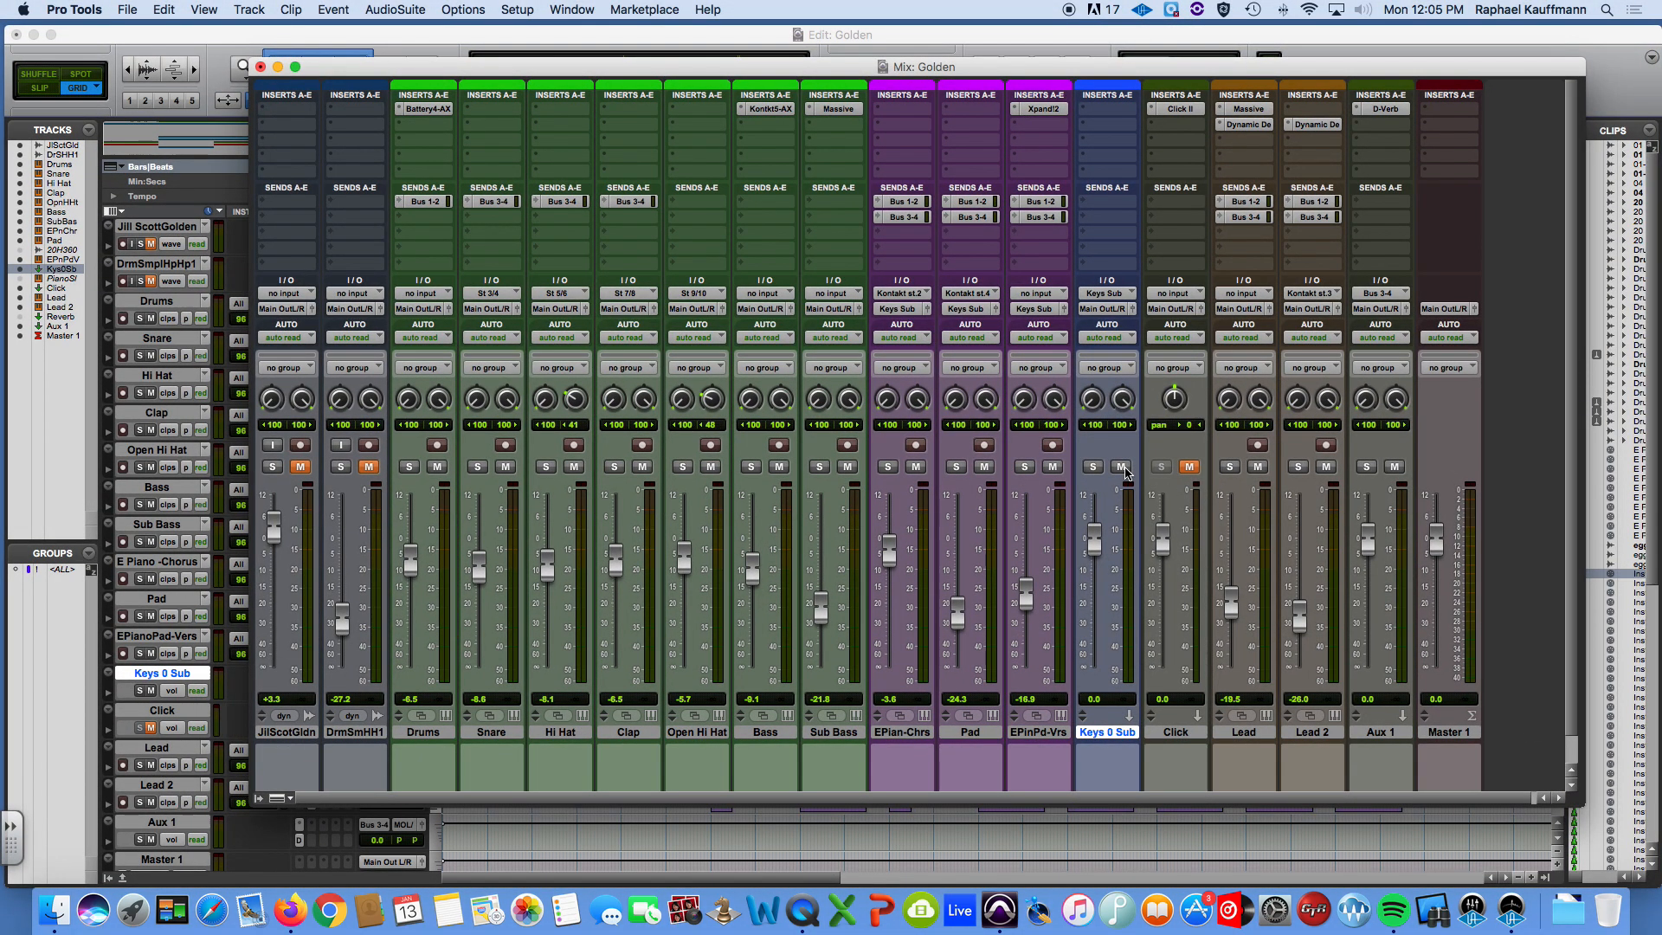
left_click(1125, 472)
left_click(1095, 467, "super")
Rename the Aux 1 track as Reverb2.
double_click(1376, 733)
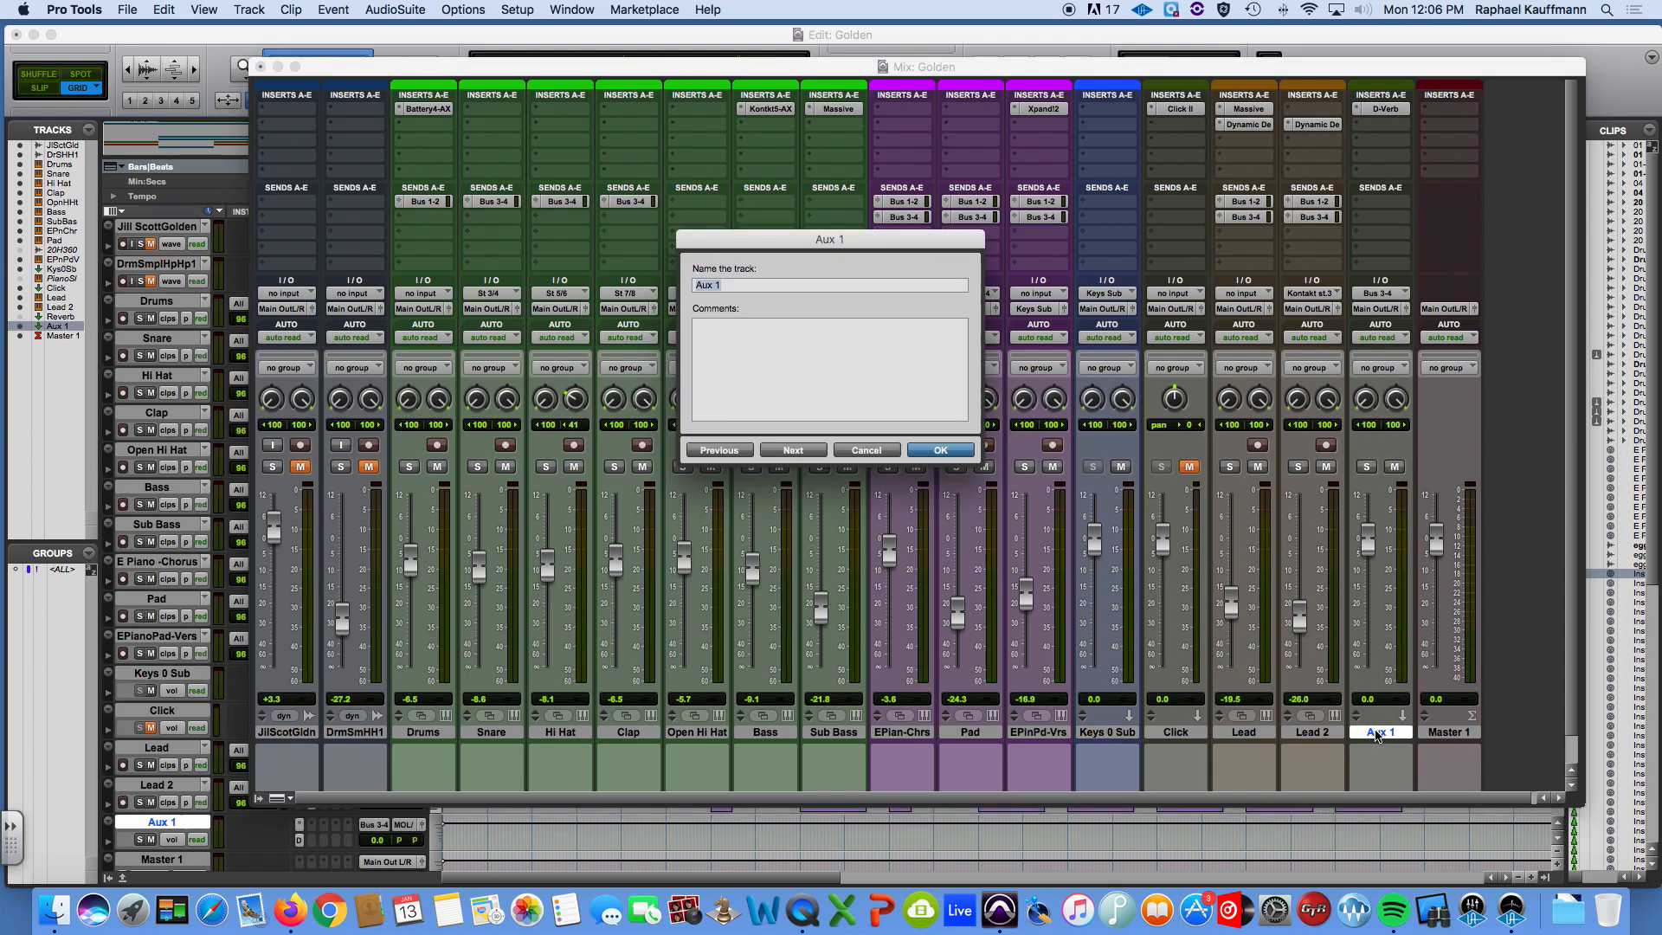
type("Reverb")
key("Return")
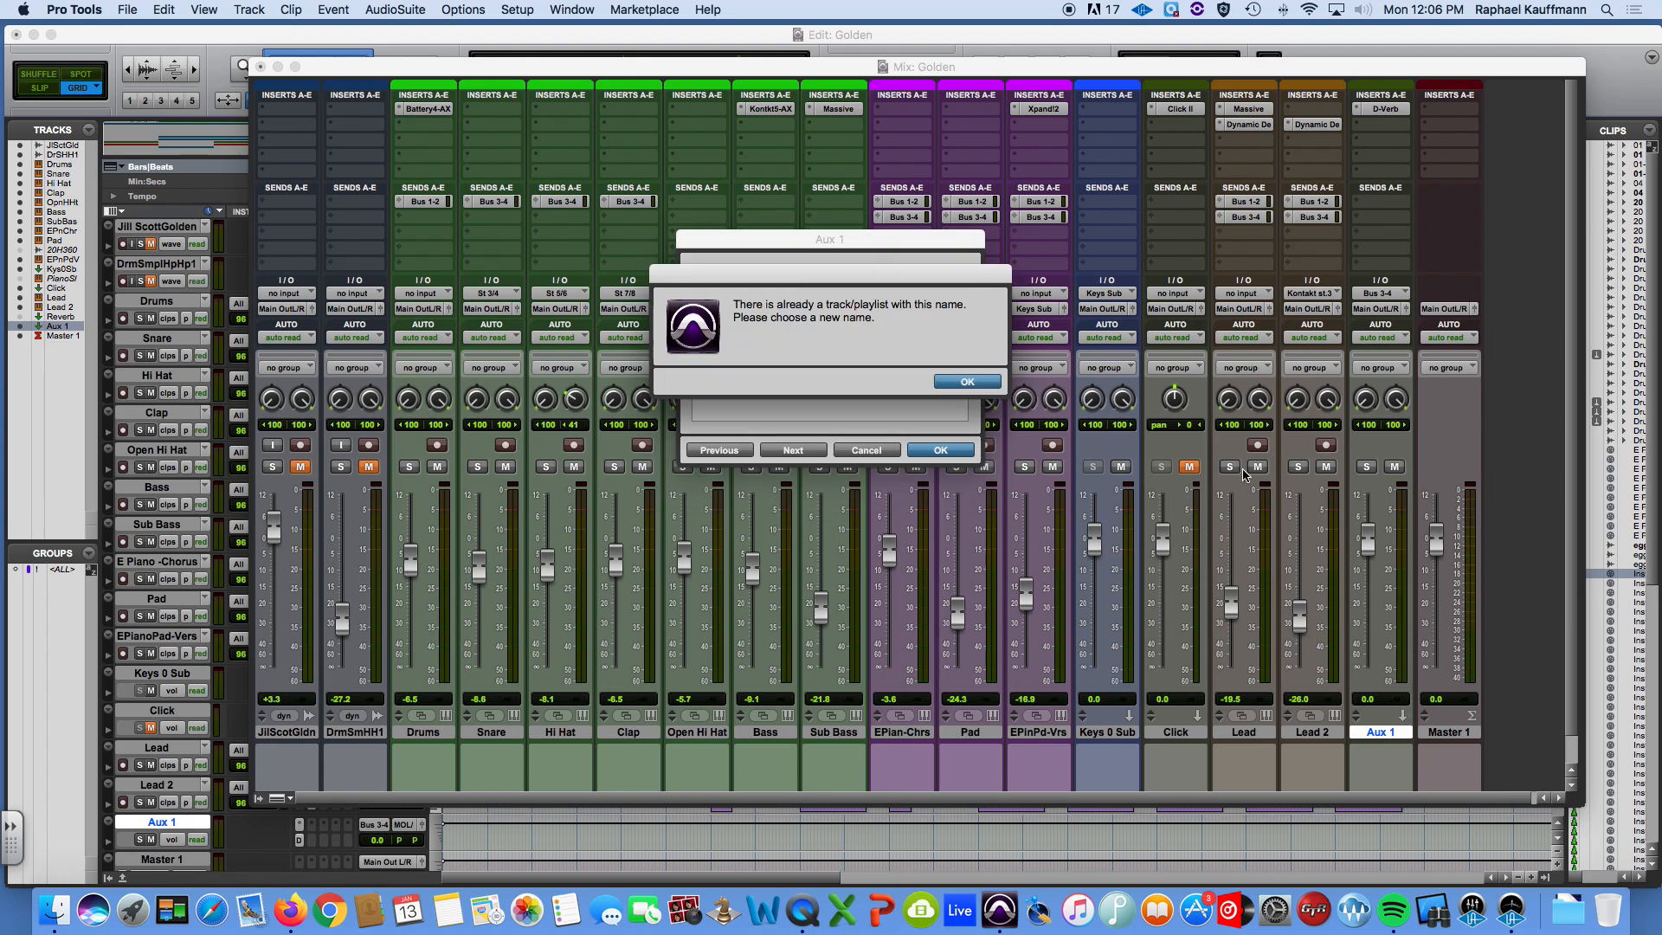
left_click(961, 382)
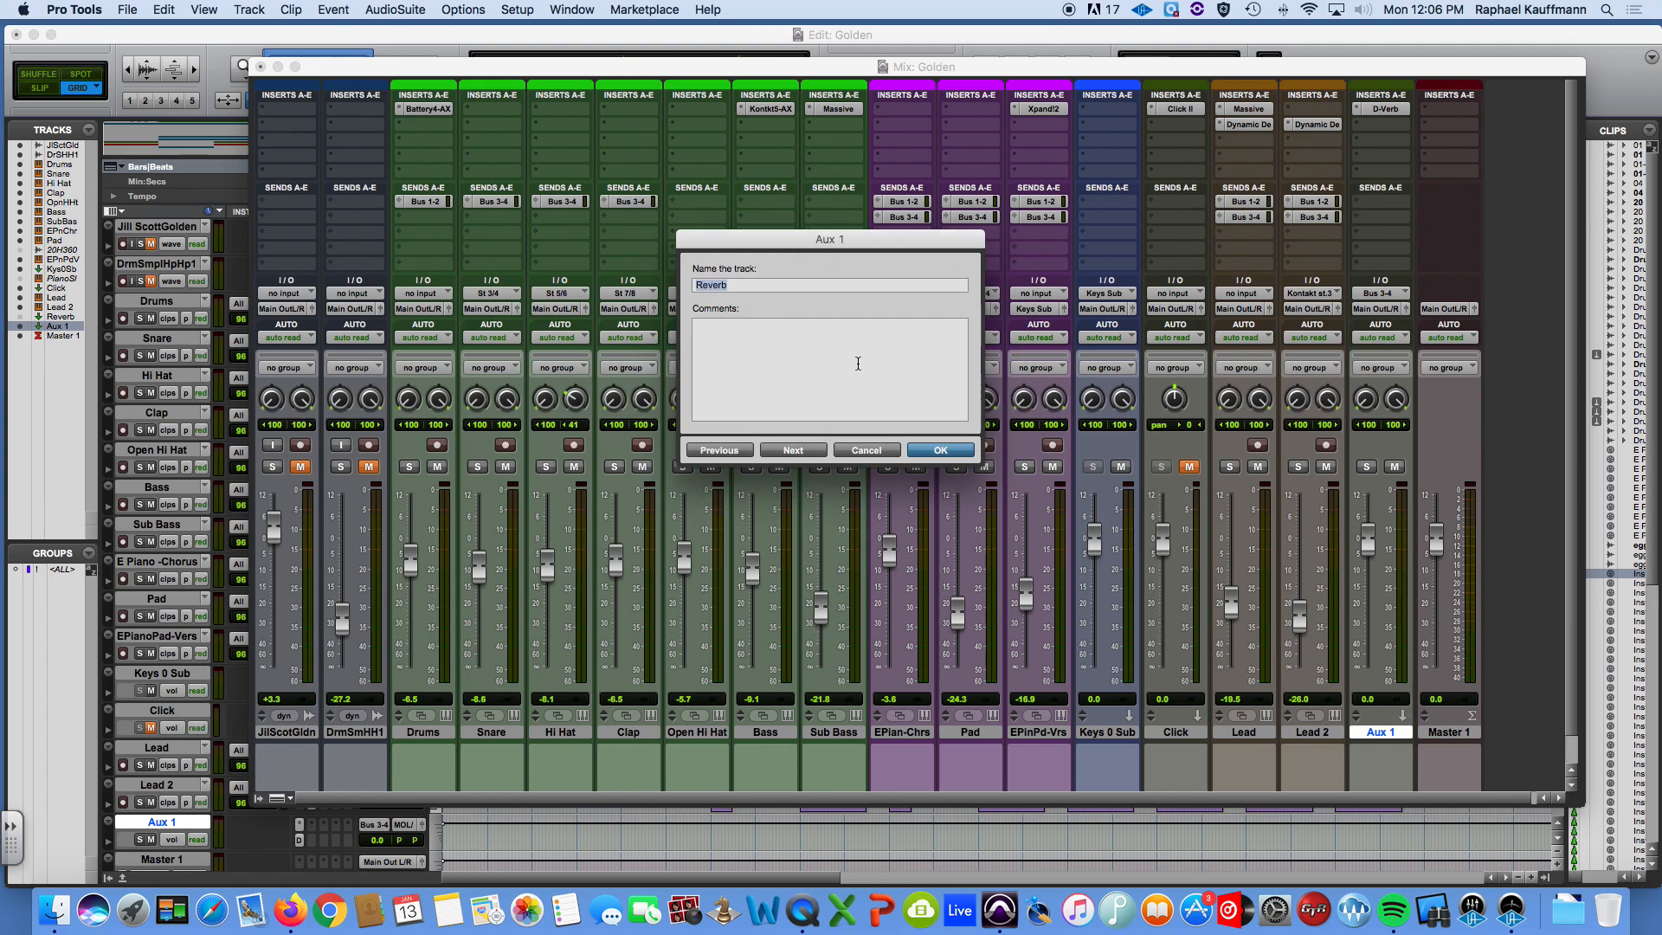
left_click(765, 284)
key("Return")
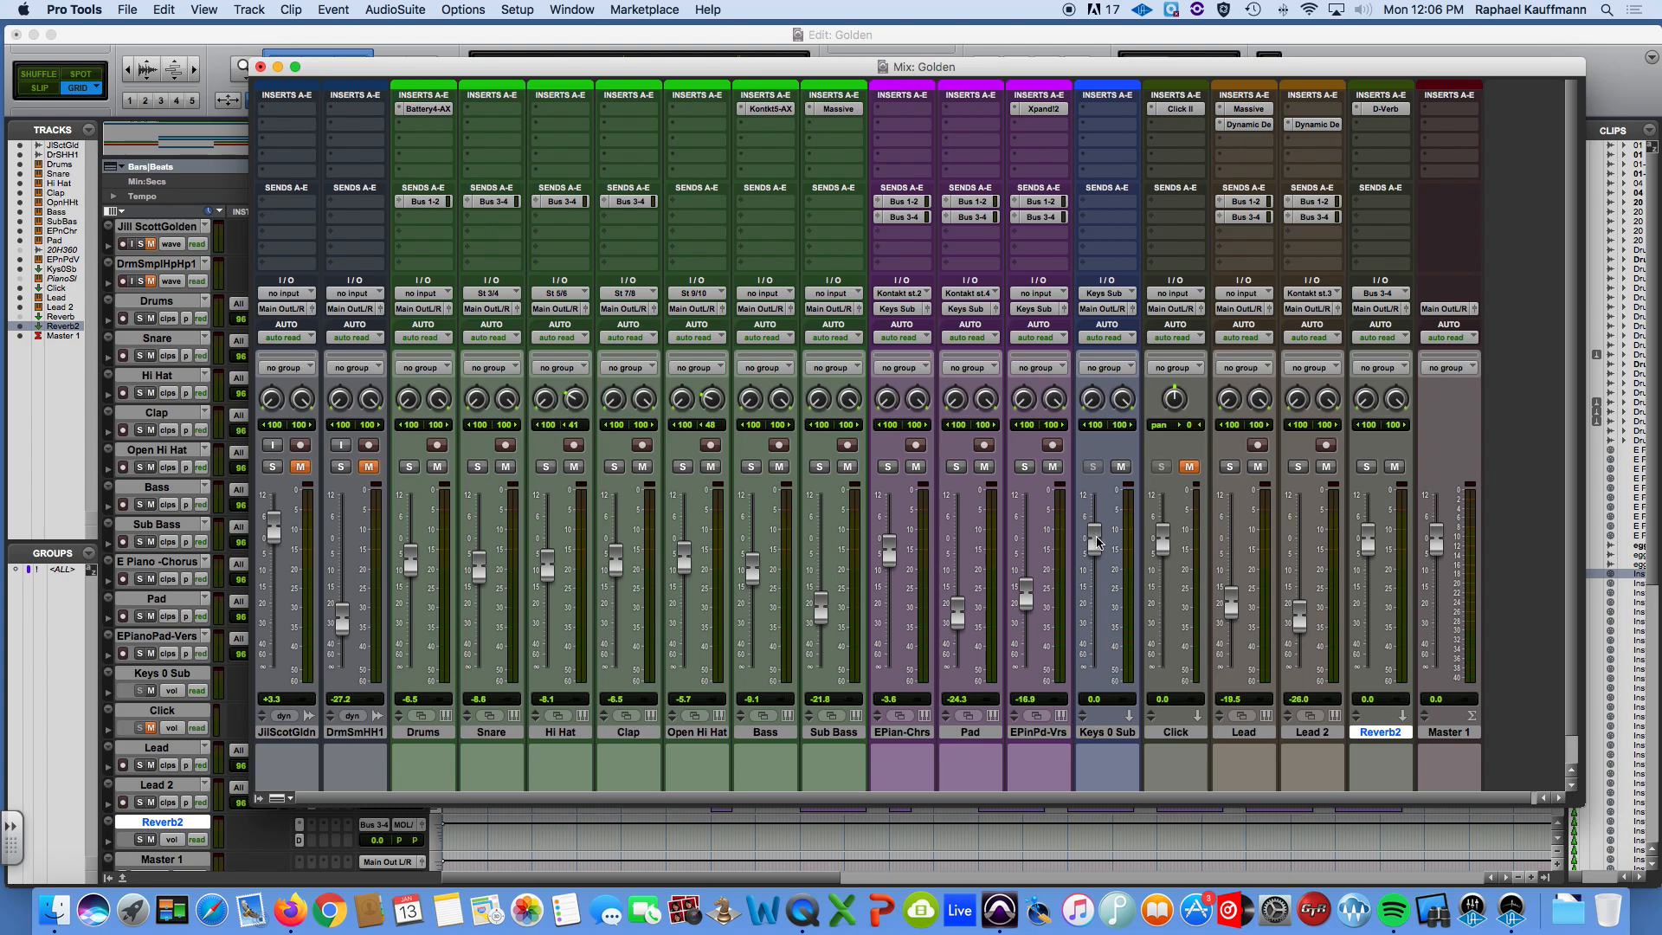
Play the session while setting the Keys 0 Sub fader to about -0.9 dB, stop playback and mute the Reverb2 track.
key("space")
mouse_move(1098, 544)
left_mouse_down()
mouse_move(1097, 691)
mouse_move(1089, 544)
left_mouse_up()
key("space")
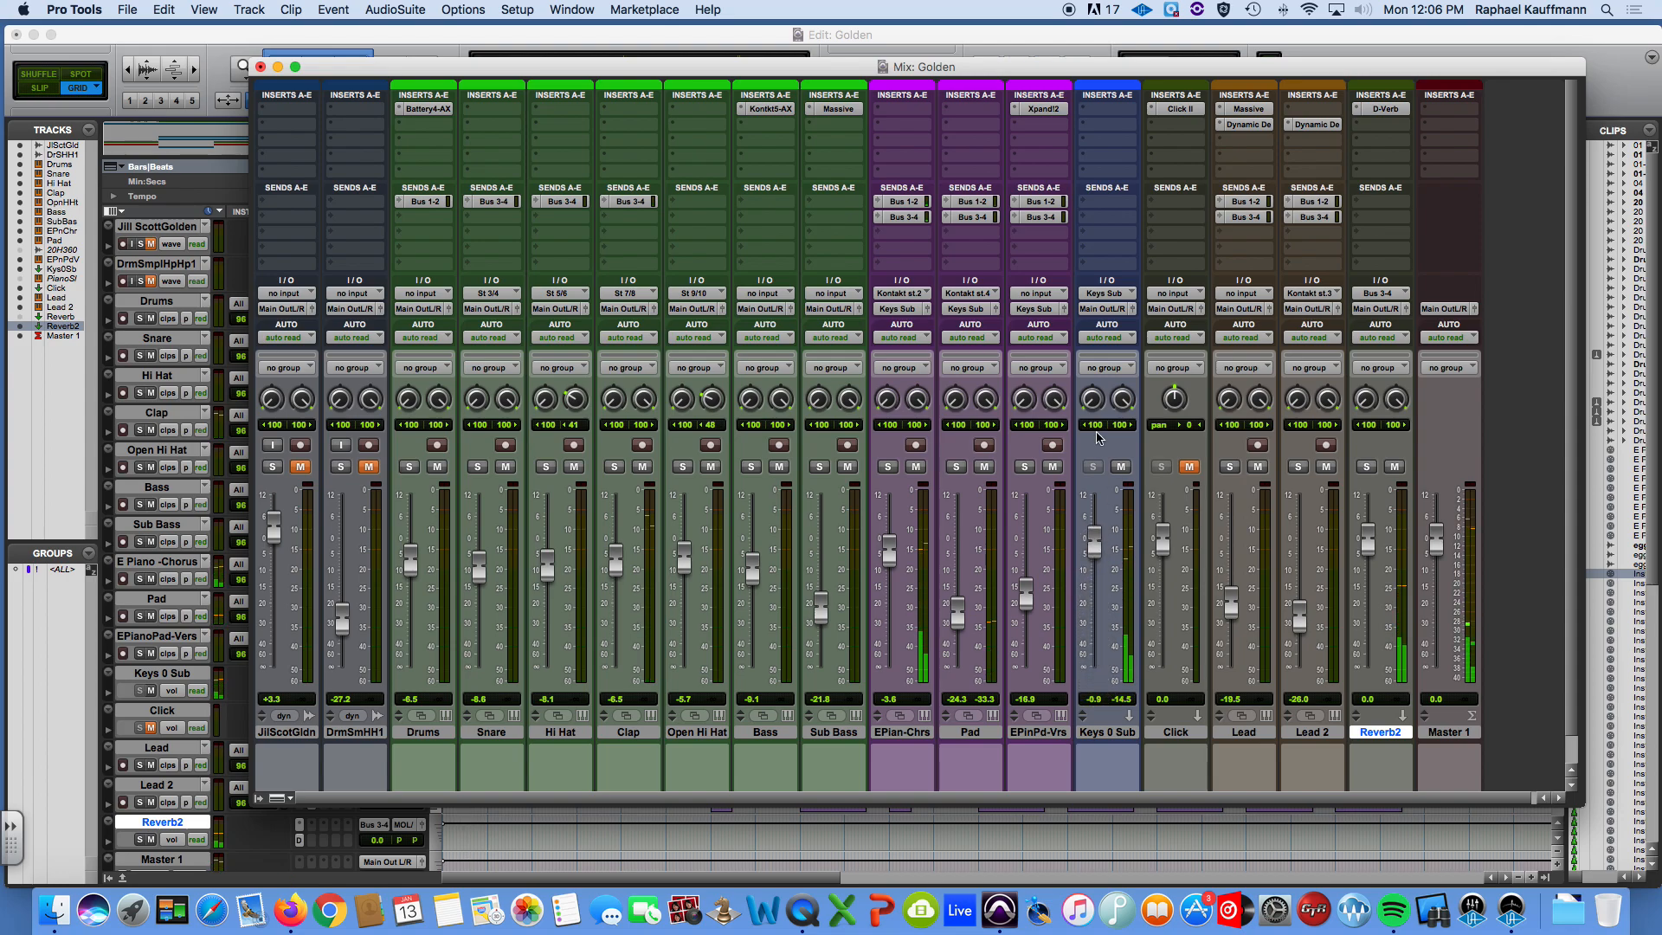
left_click(1393, 467)
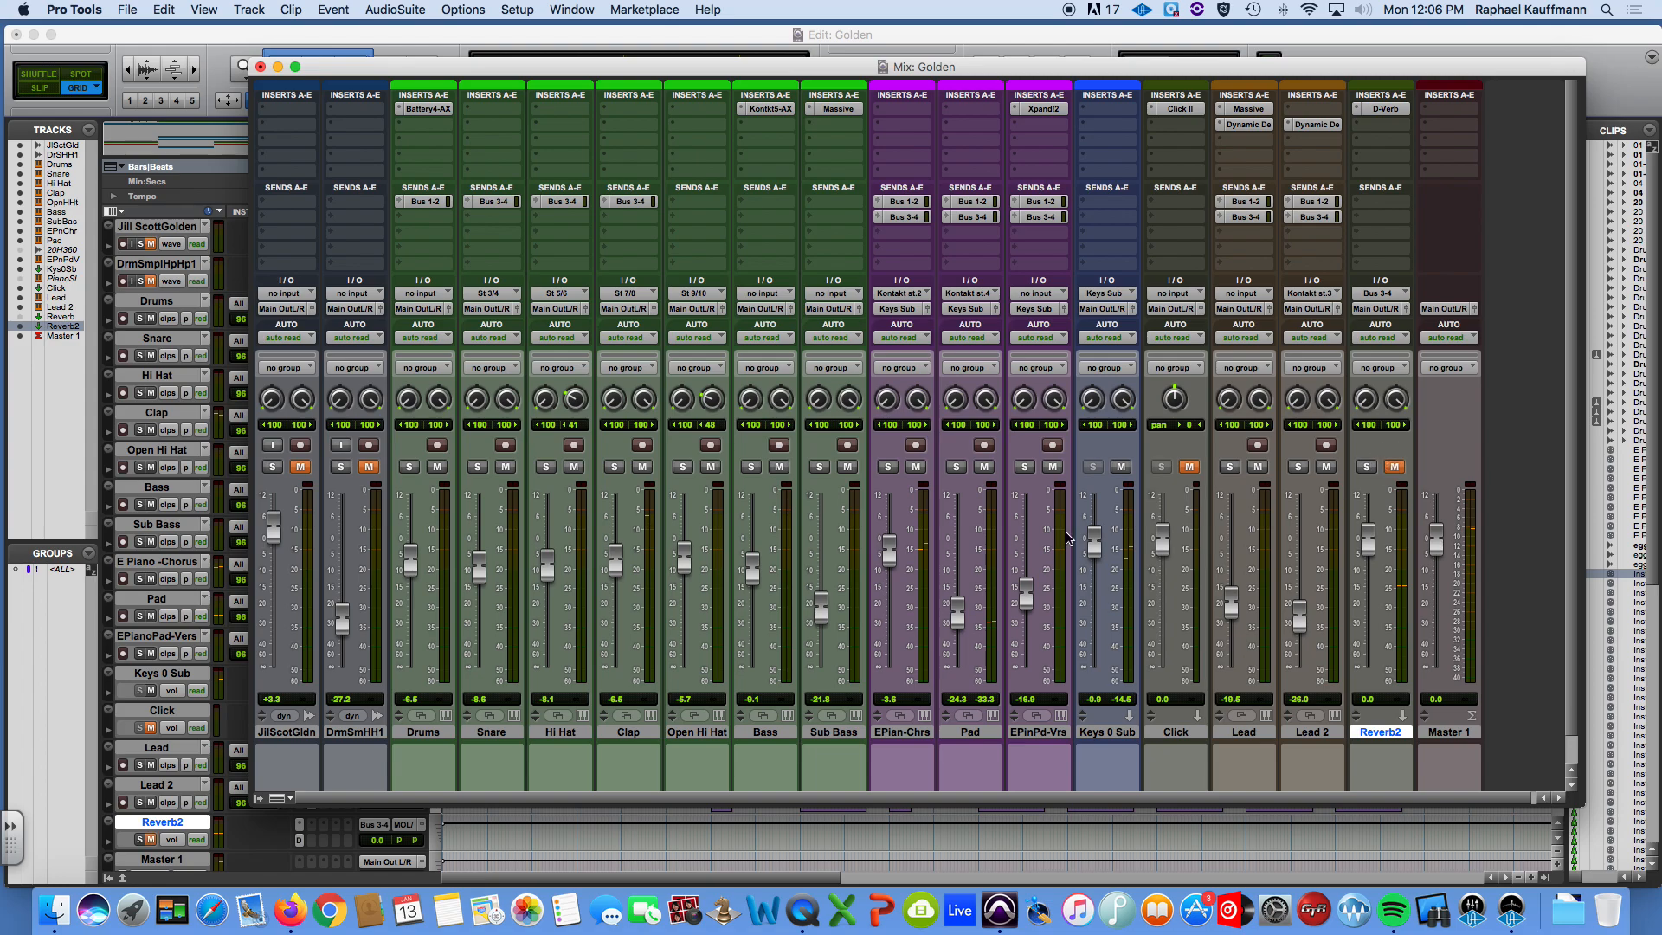
During playback, pull the Keys 0 Sub fader almost fully down and bring it back up to about -13.1 dB.
key("space")
left_click_drag(1093, 543, 1102, 671)
left_click_drag(1095, 664, 1088, 581)
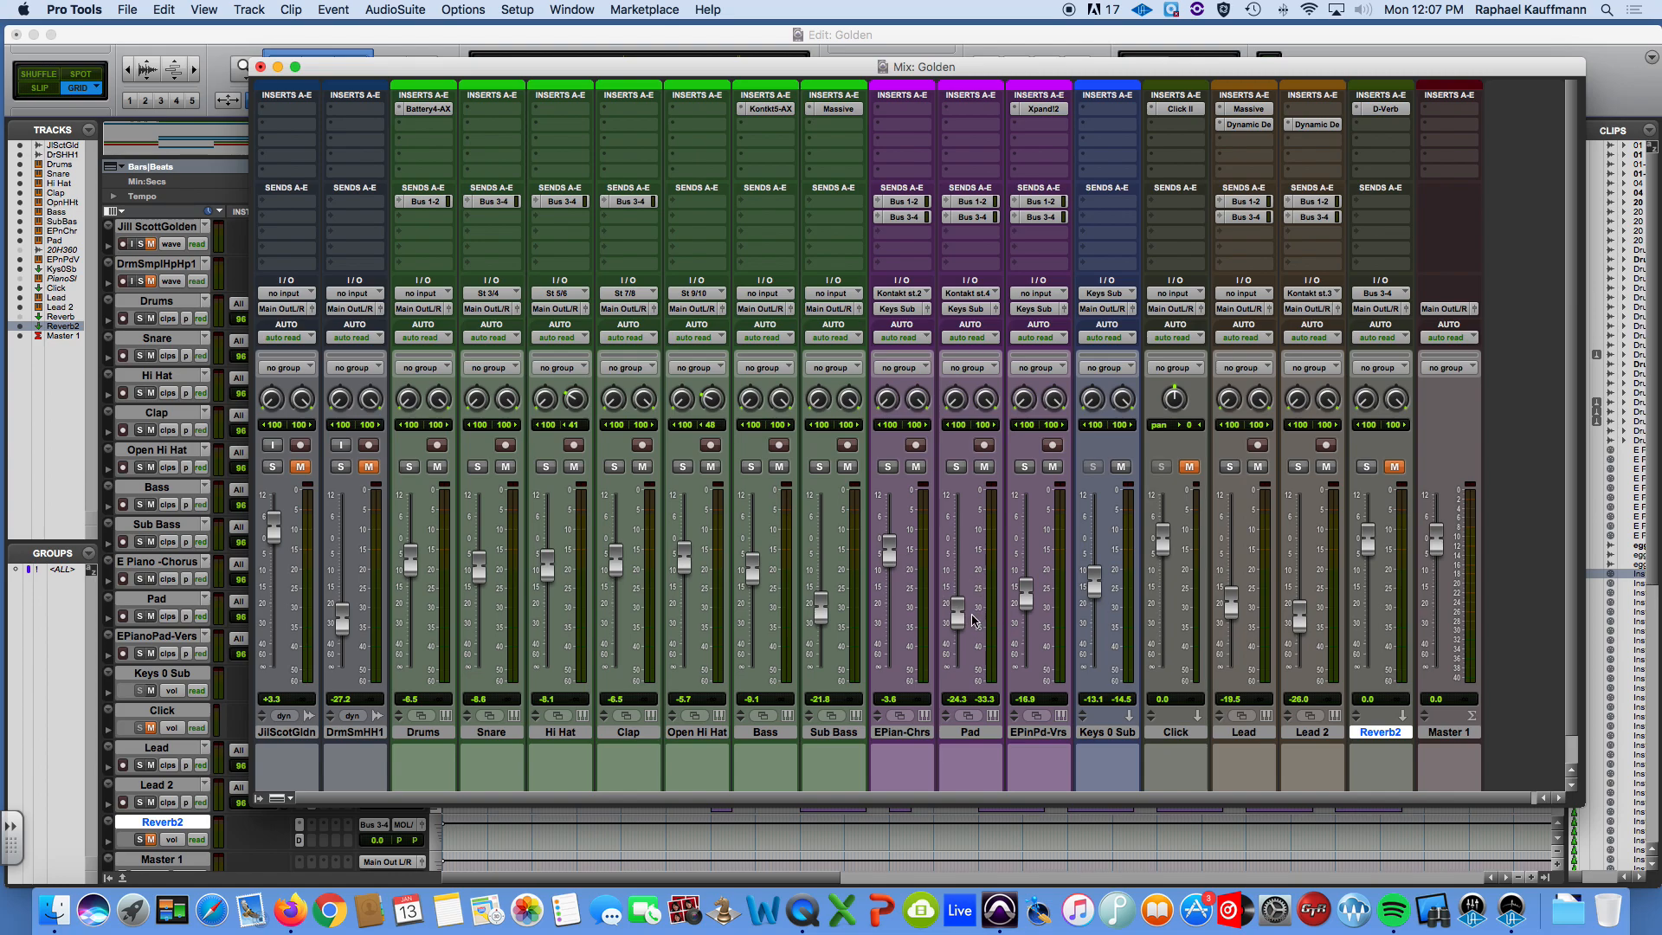
mouse_move(1092, 592)
left_mouse_down()
mouse_move(1091, 567)
mouse_move(1096, 586)
left_mouse_up()
Audition the E Piano - Chorus and Pad tracks in solo, and raise the Pad fader to about -19.0 dB.
left_click(889, 468)
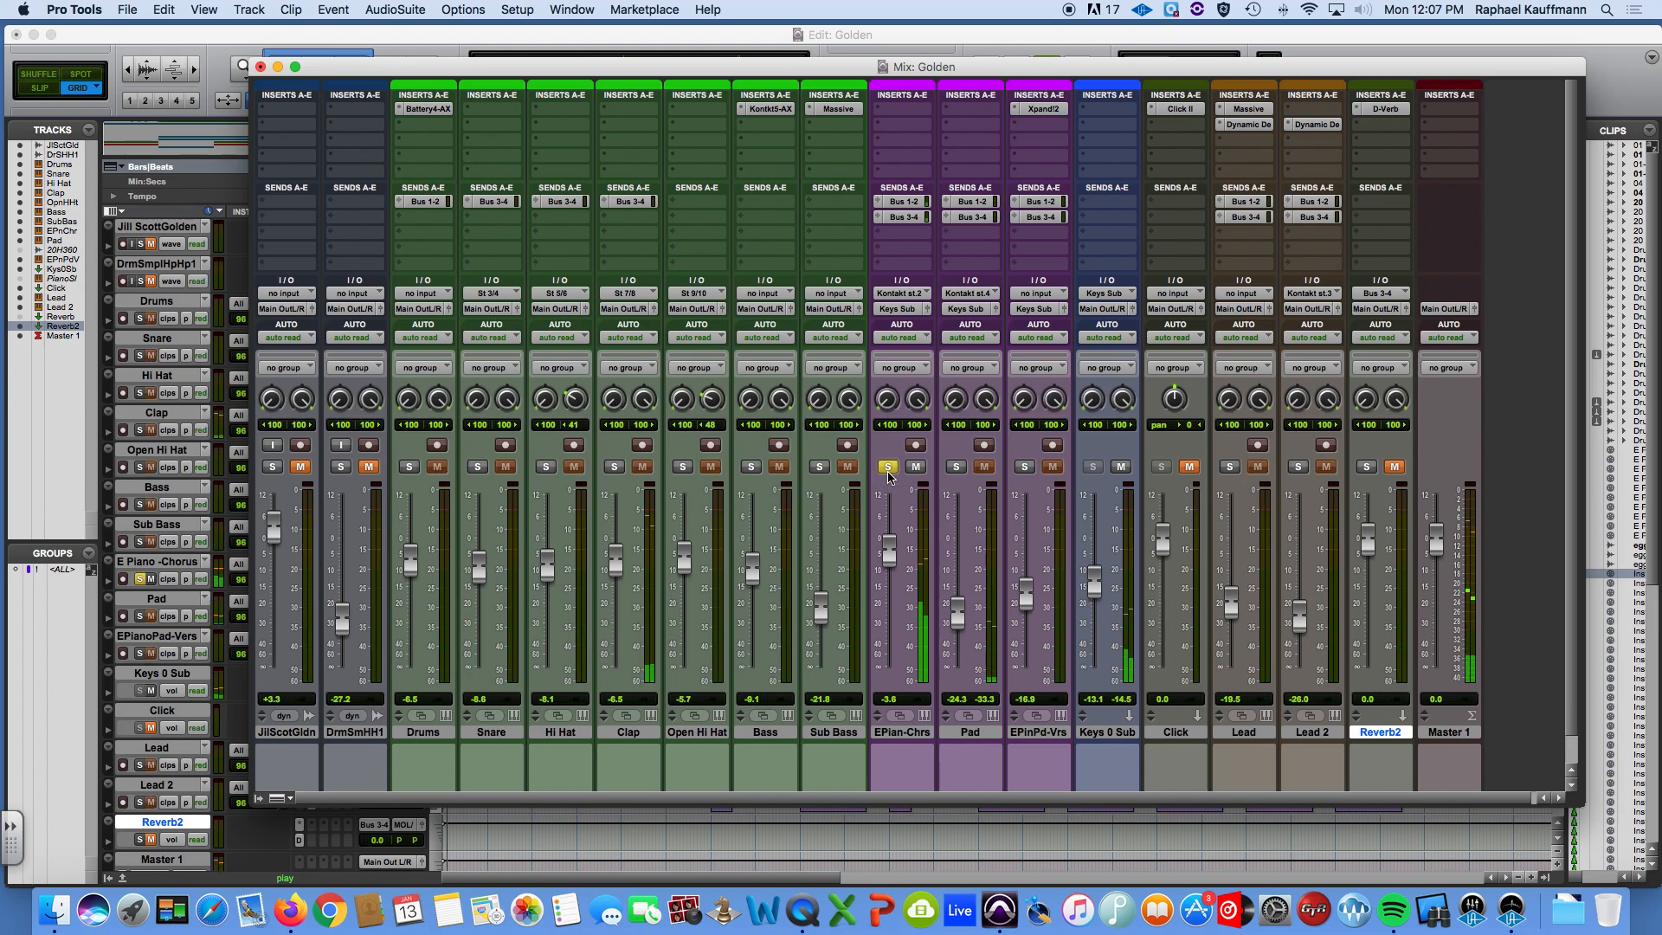
left_click(889, 467)
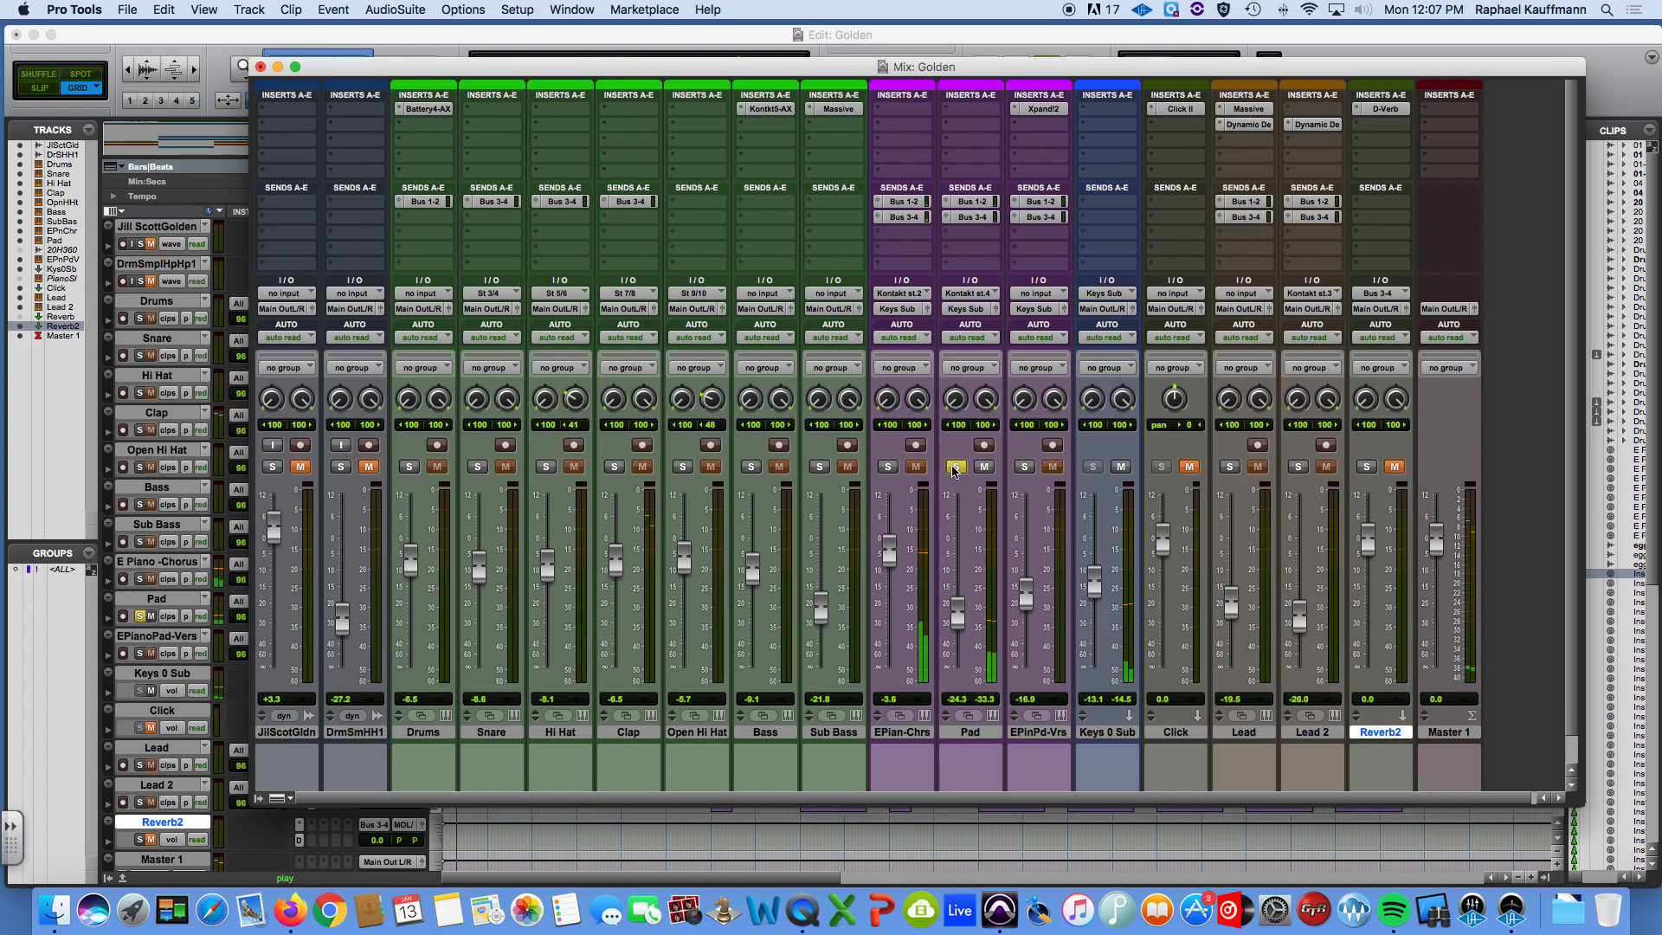
left_click_drag(968, 609, 967, 596)
Insert the multichannel EQ3 7-Band plug-in in the Pad track's first insert slot and close its window.
left_click(968, 109)
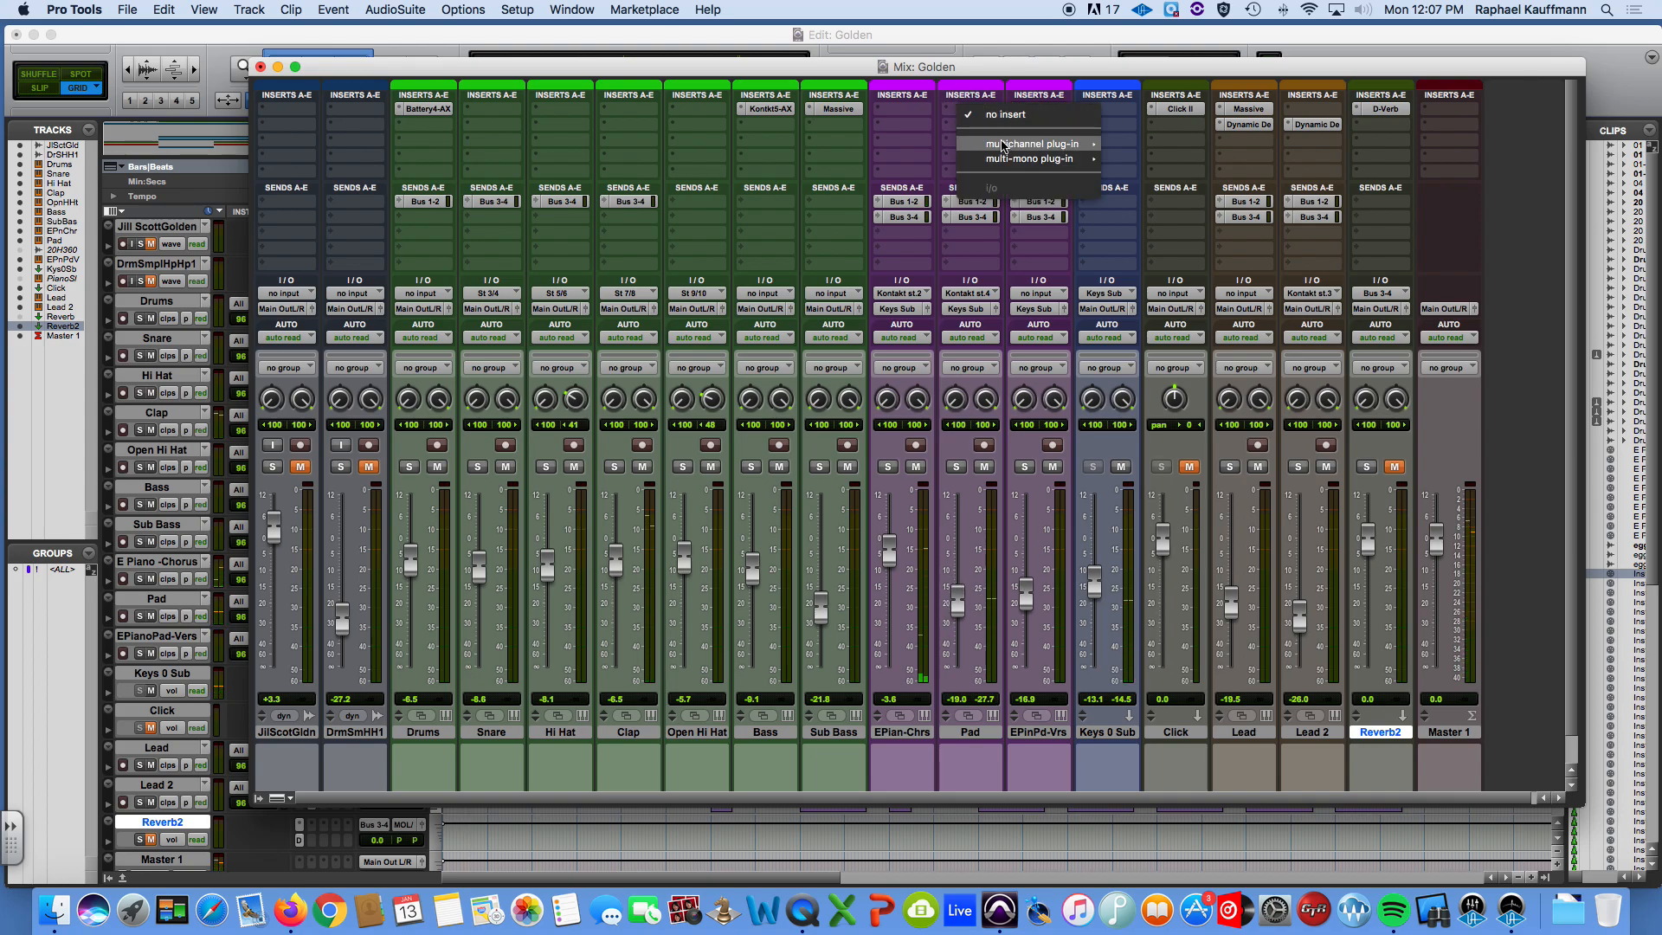
mouse_move(1030, 144)
mouse_move(1143, 148)
left_click(1295, 76)
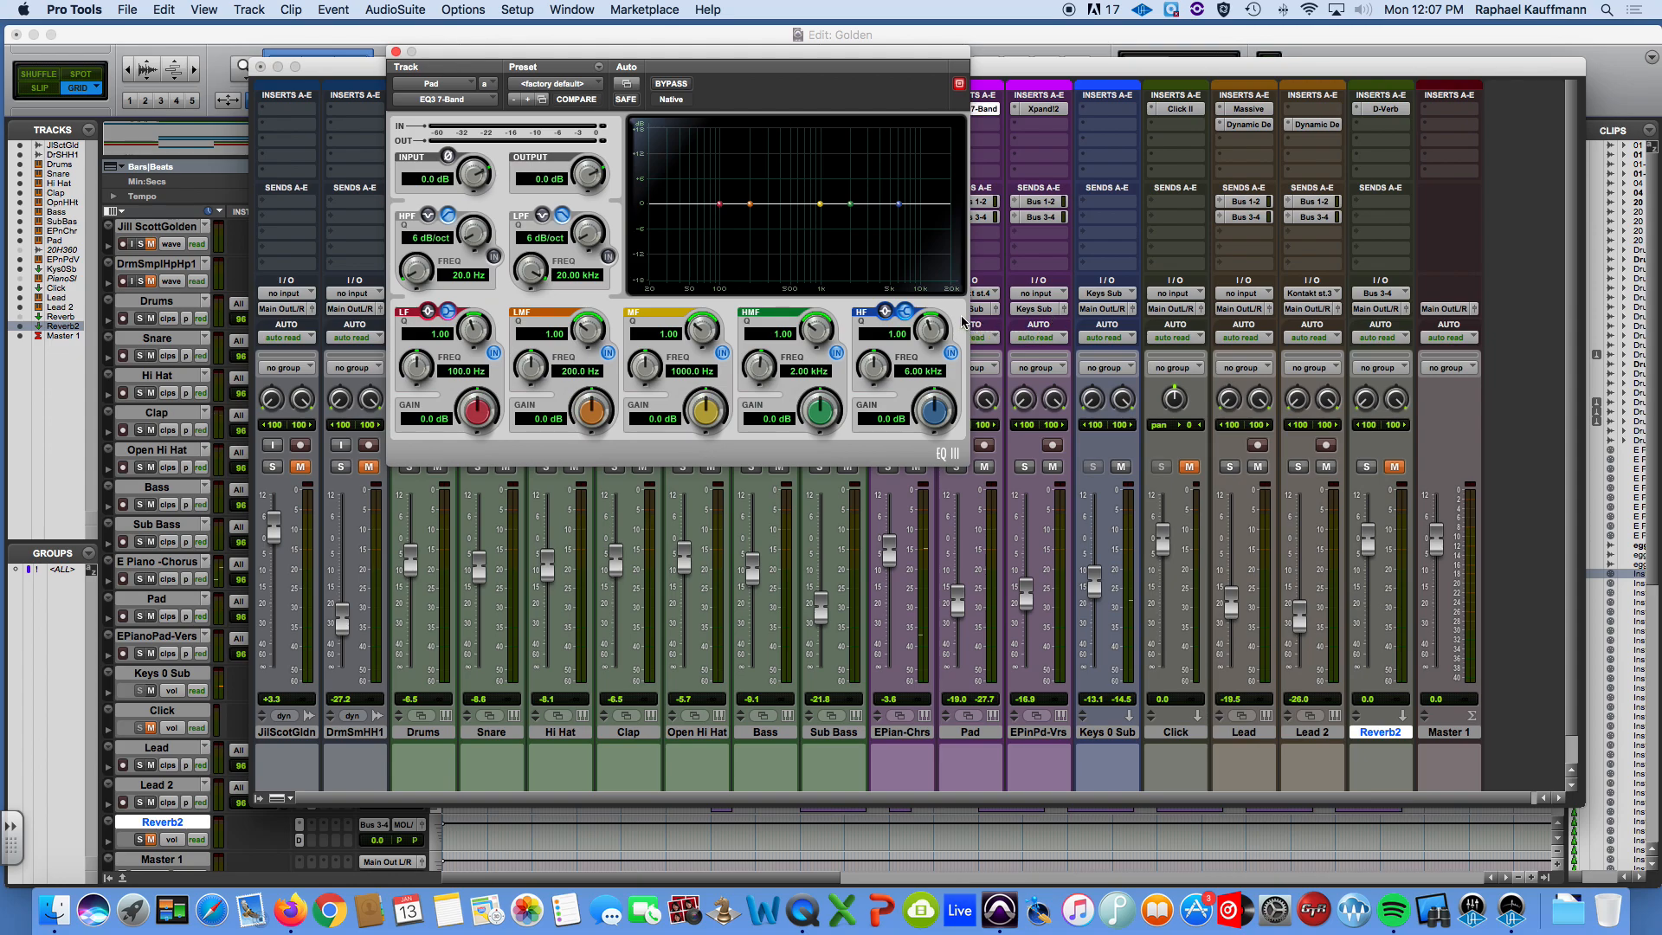
left_click(396, 52)
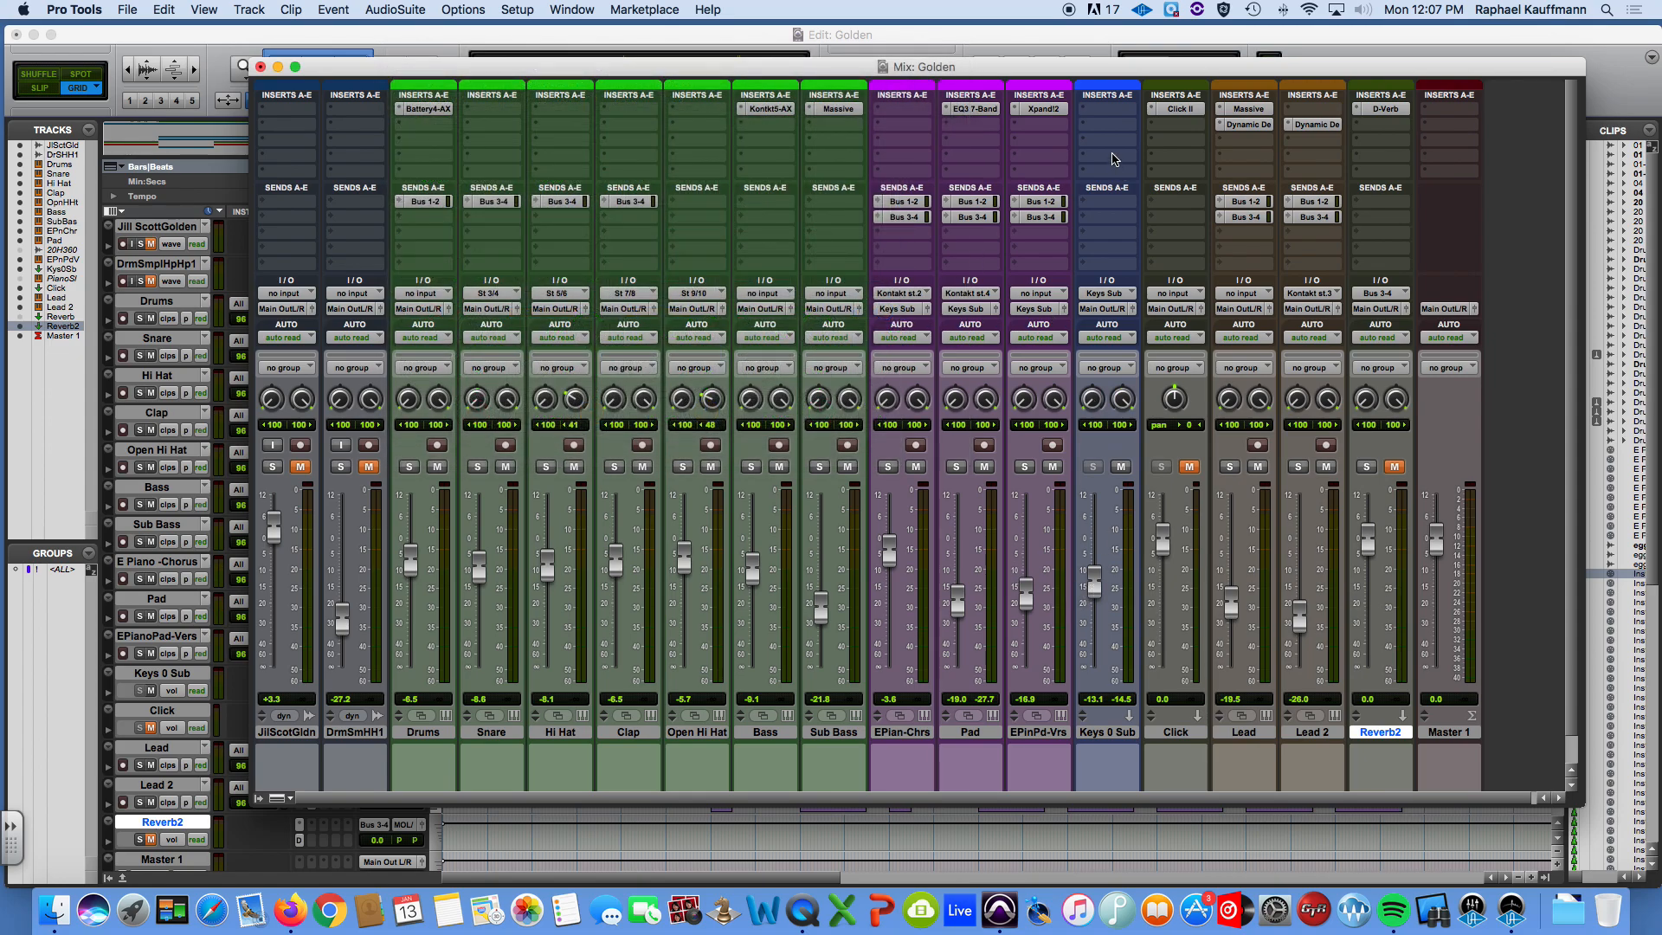
Try the multichannel Dyn3 Compressor/Limiter (stereo) in the Keys 0 Sub track's first insert slot and remove it again.
left_click(1128, 110)
mouse_move(1153, 143)
mouse_move(1318, 177)
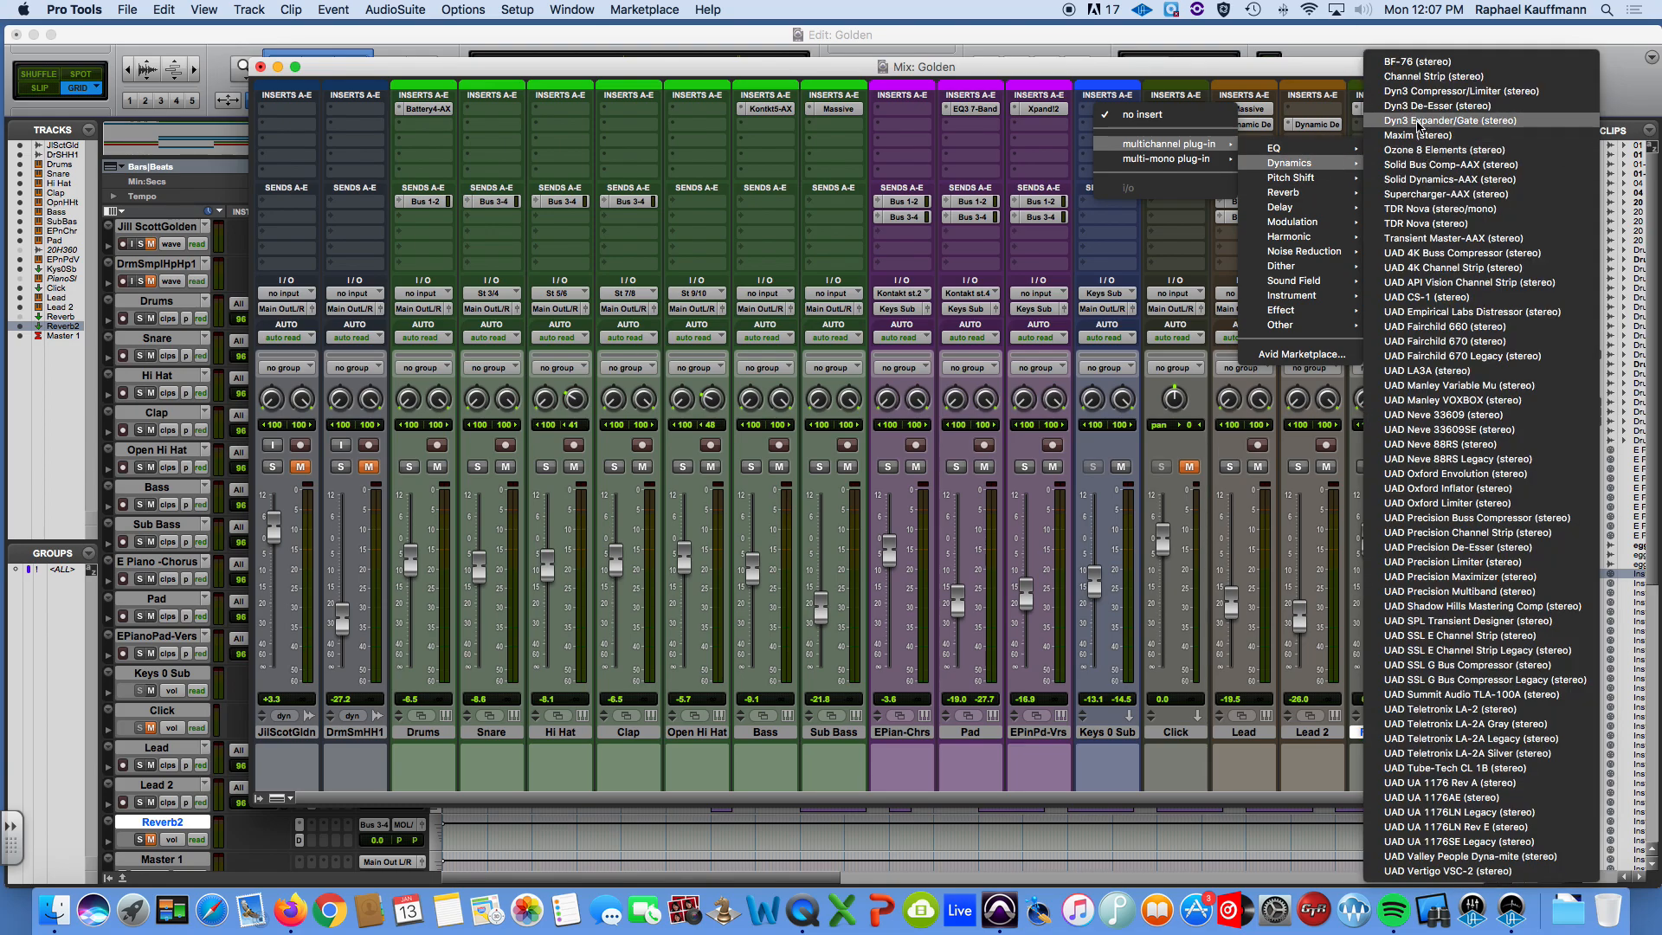
left_click(1417, 92)
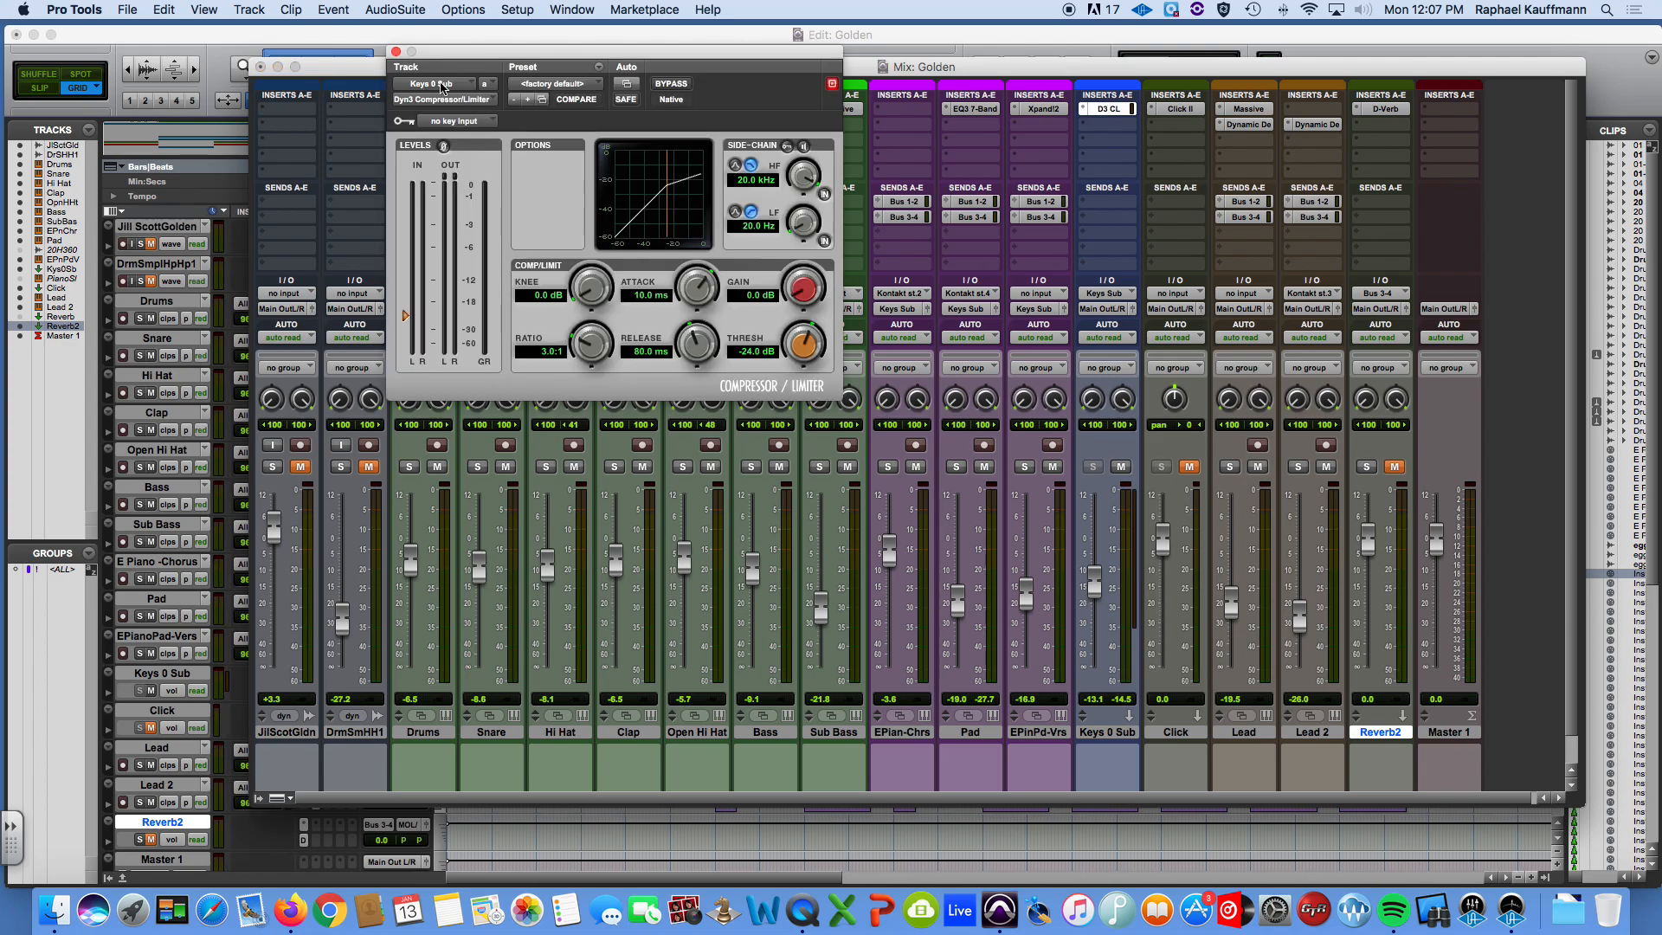
left_click(395, 52)
left_click(1086, 108)
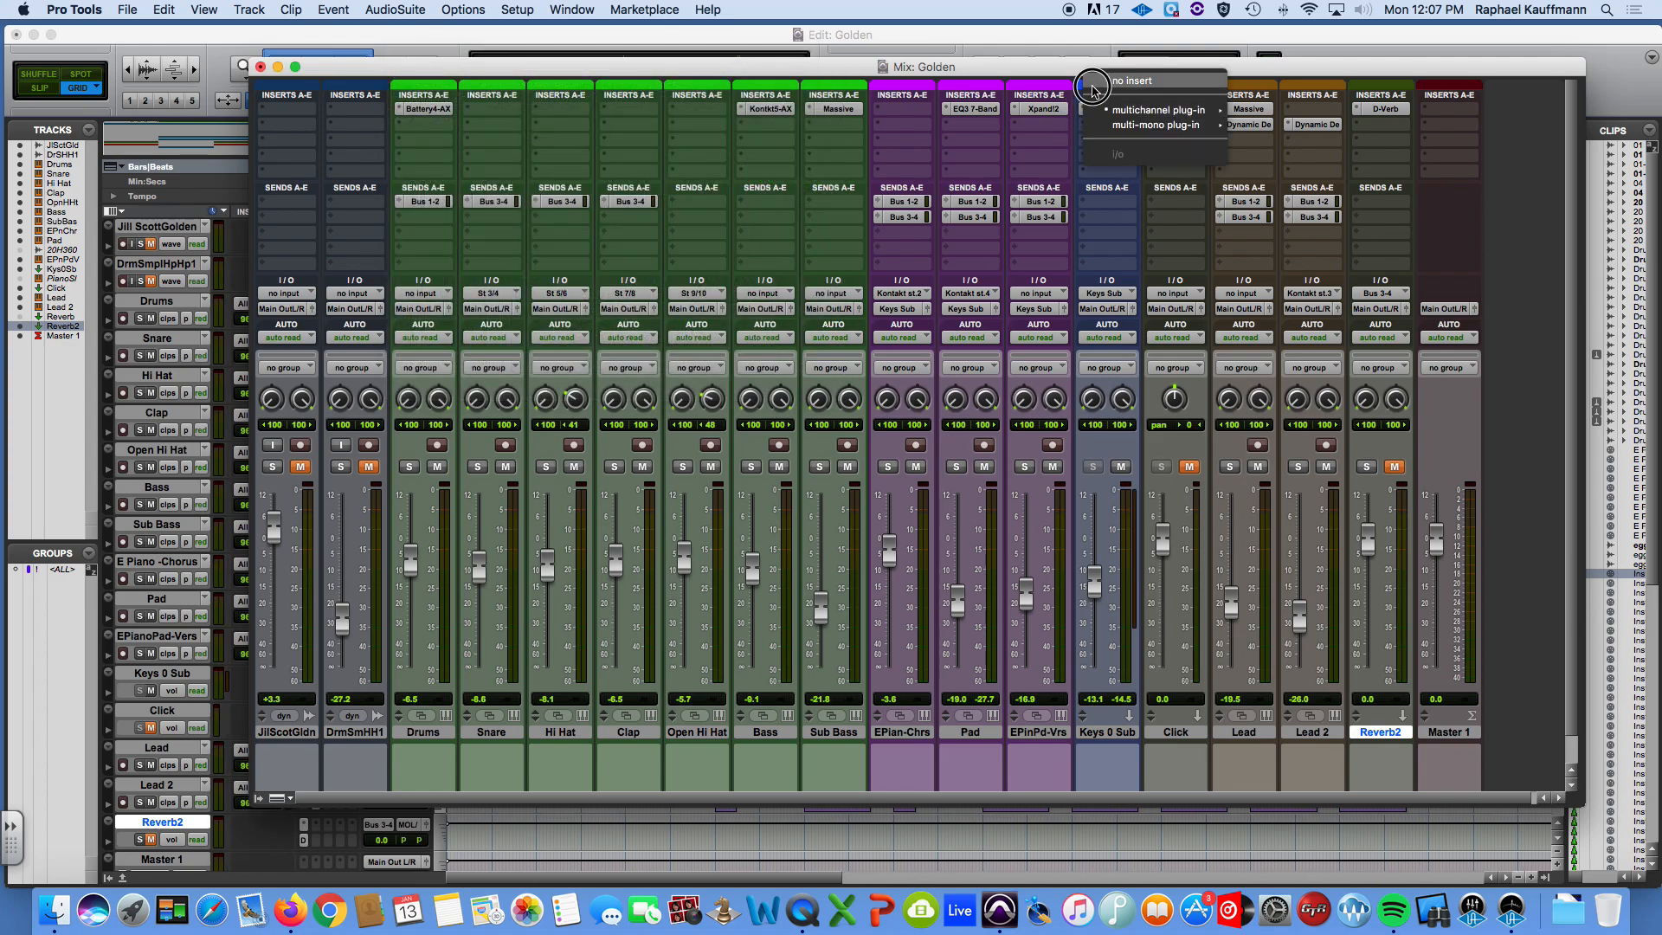
left_click(1133, 80)
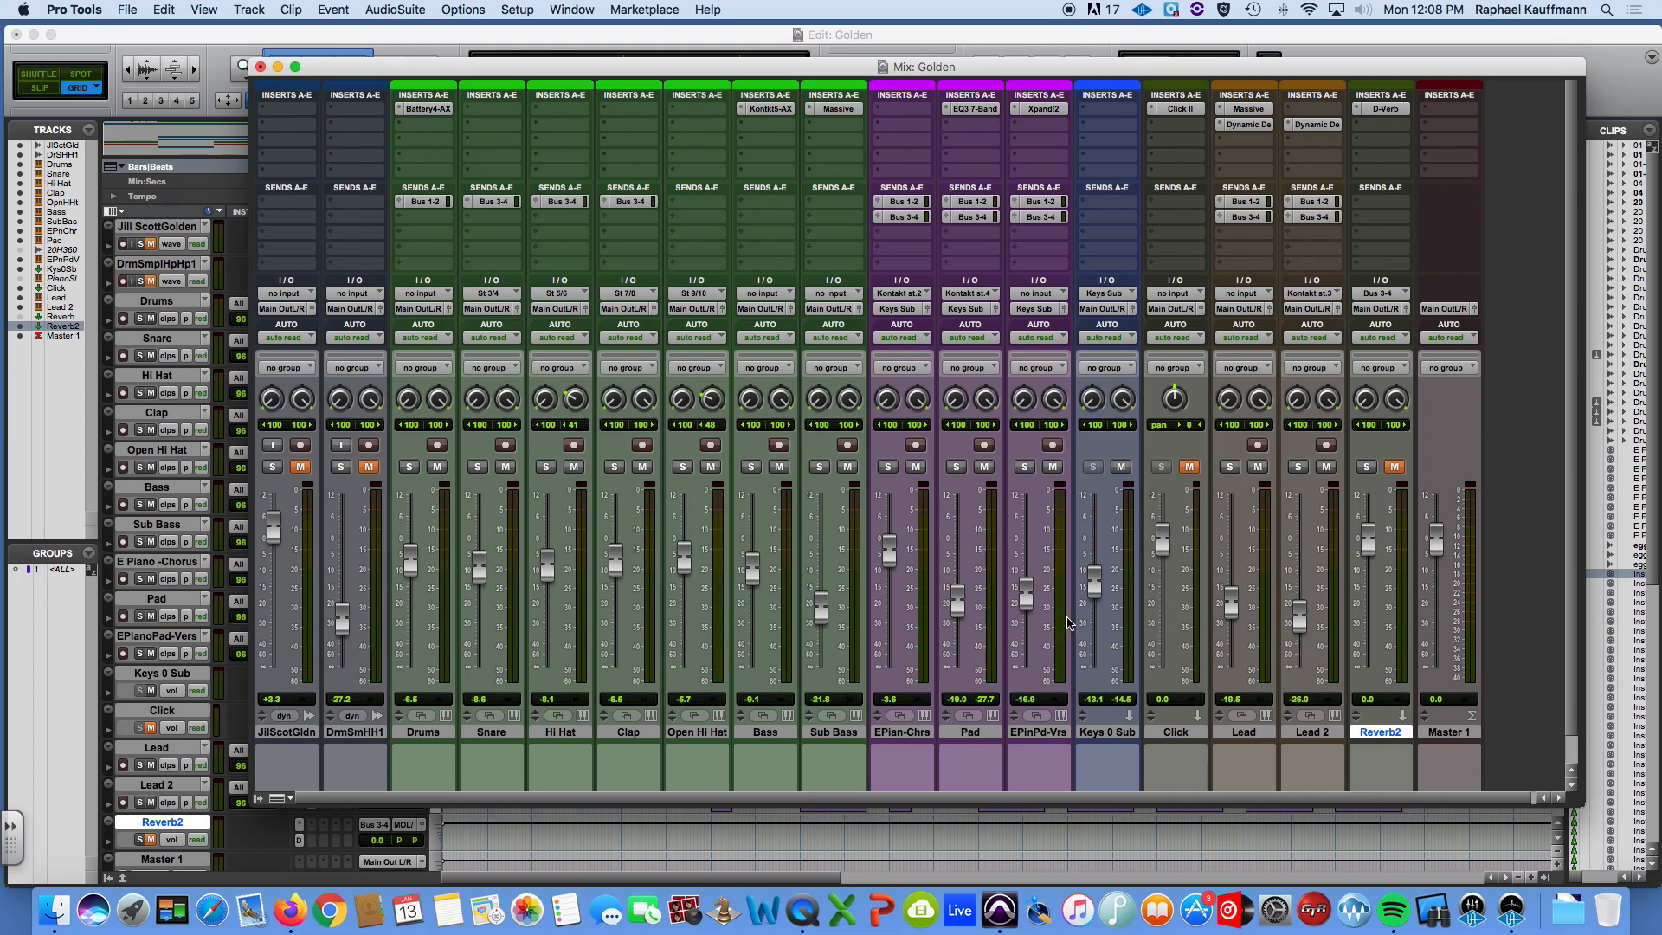
Switch to QuickTime Player, quit it and name the unsaved screen recording Submixes.
key("super+Tab")
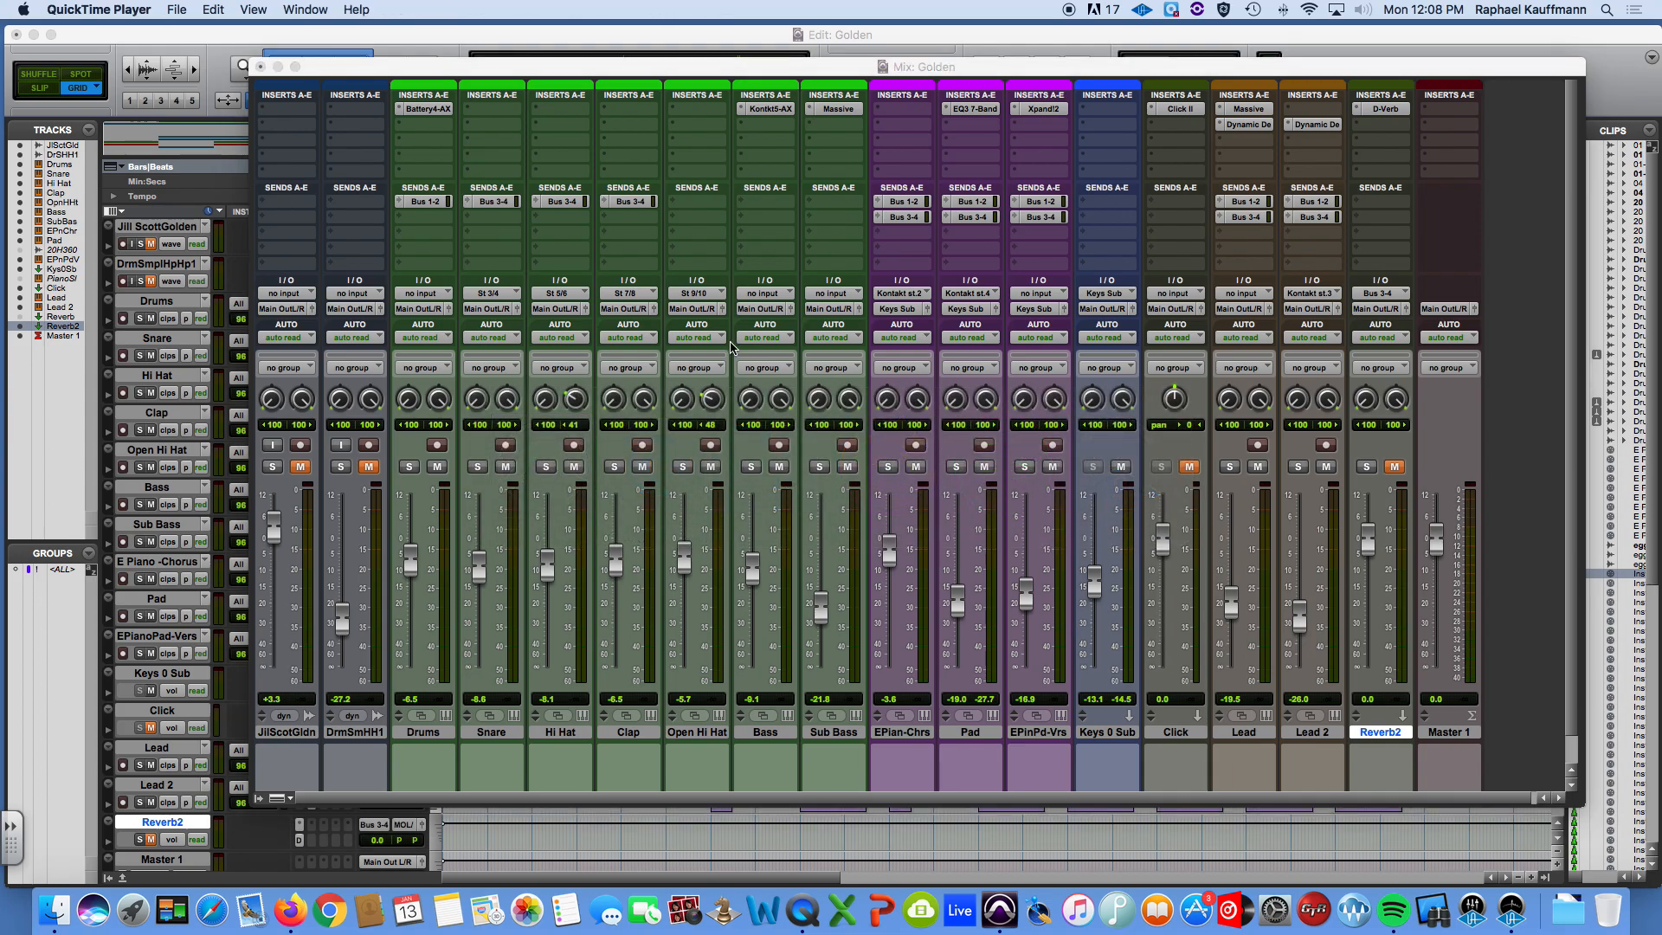
key("super+q")
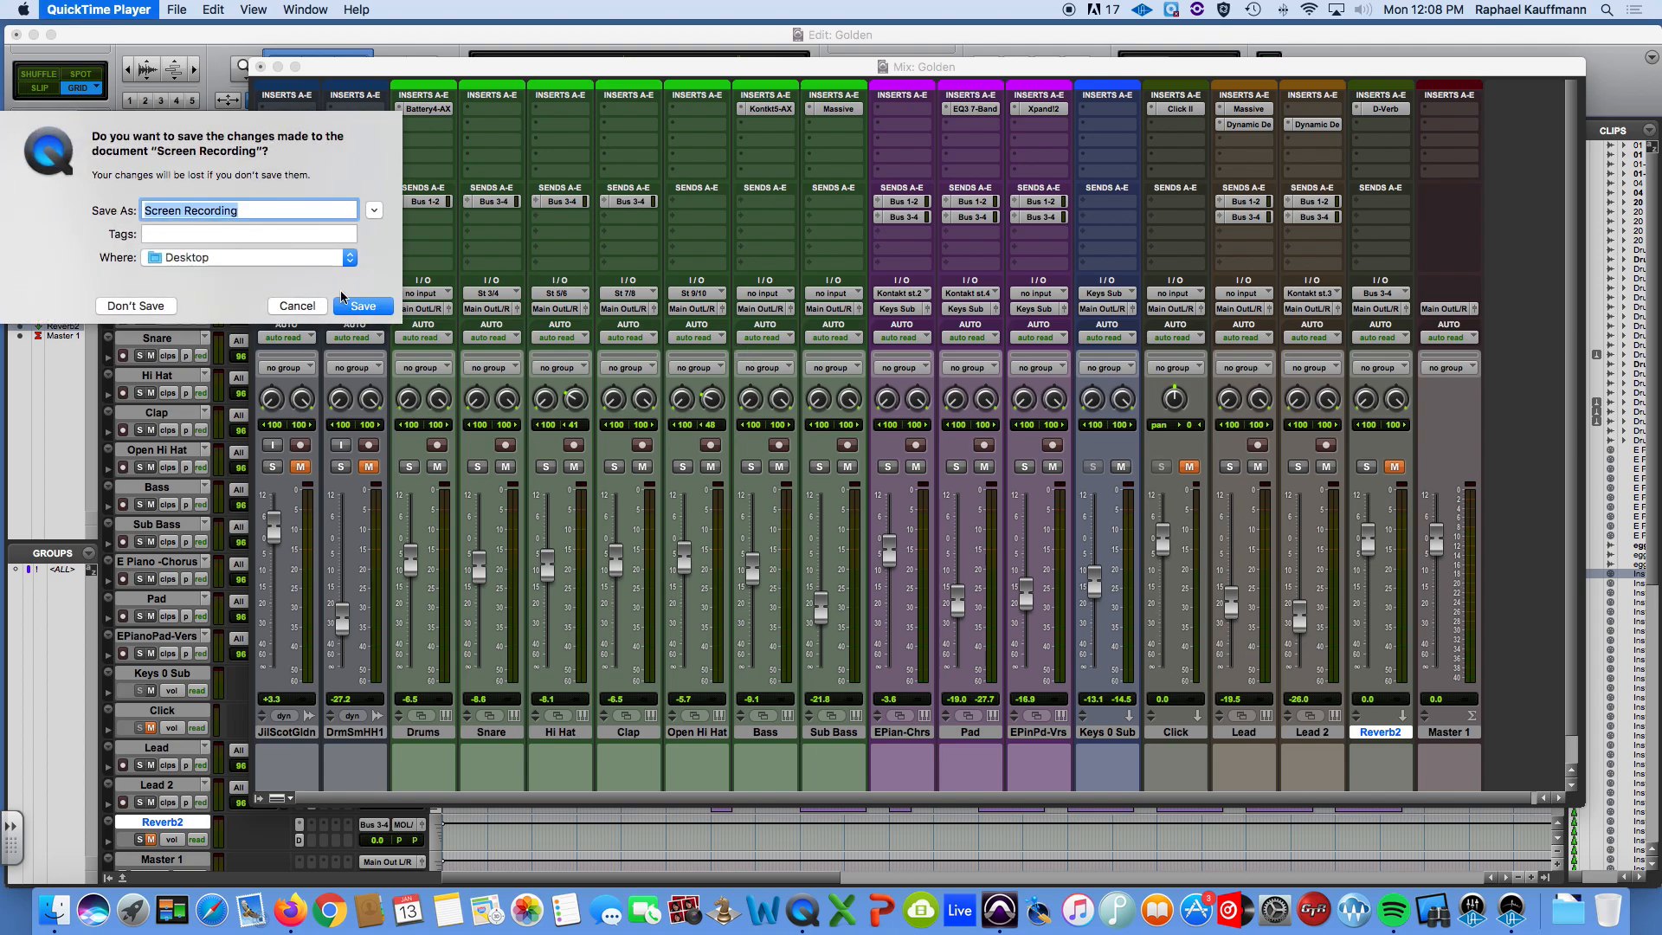
type("Submixes")
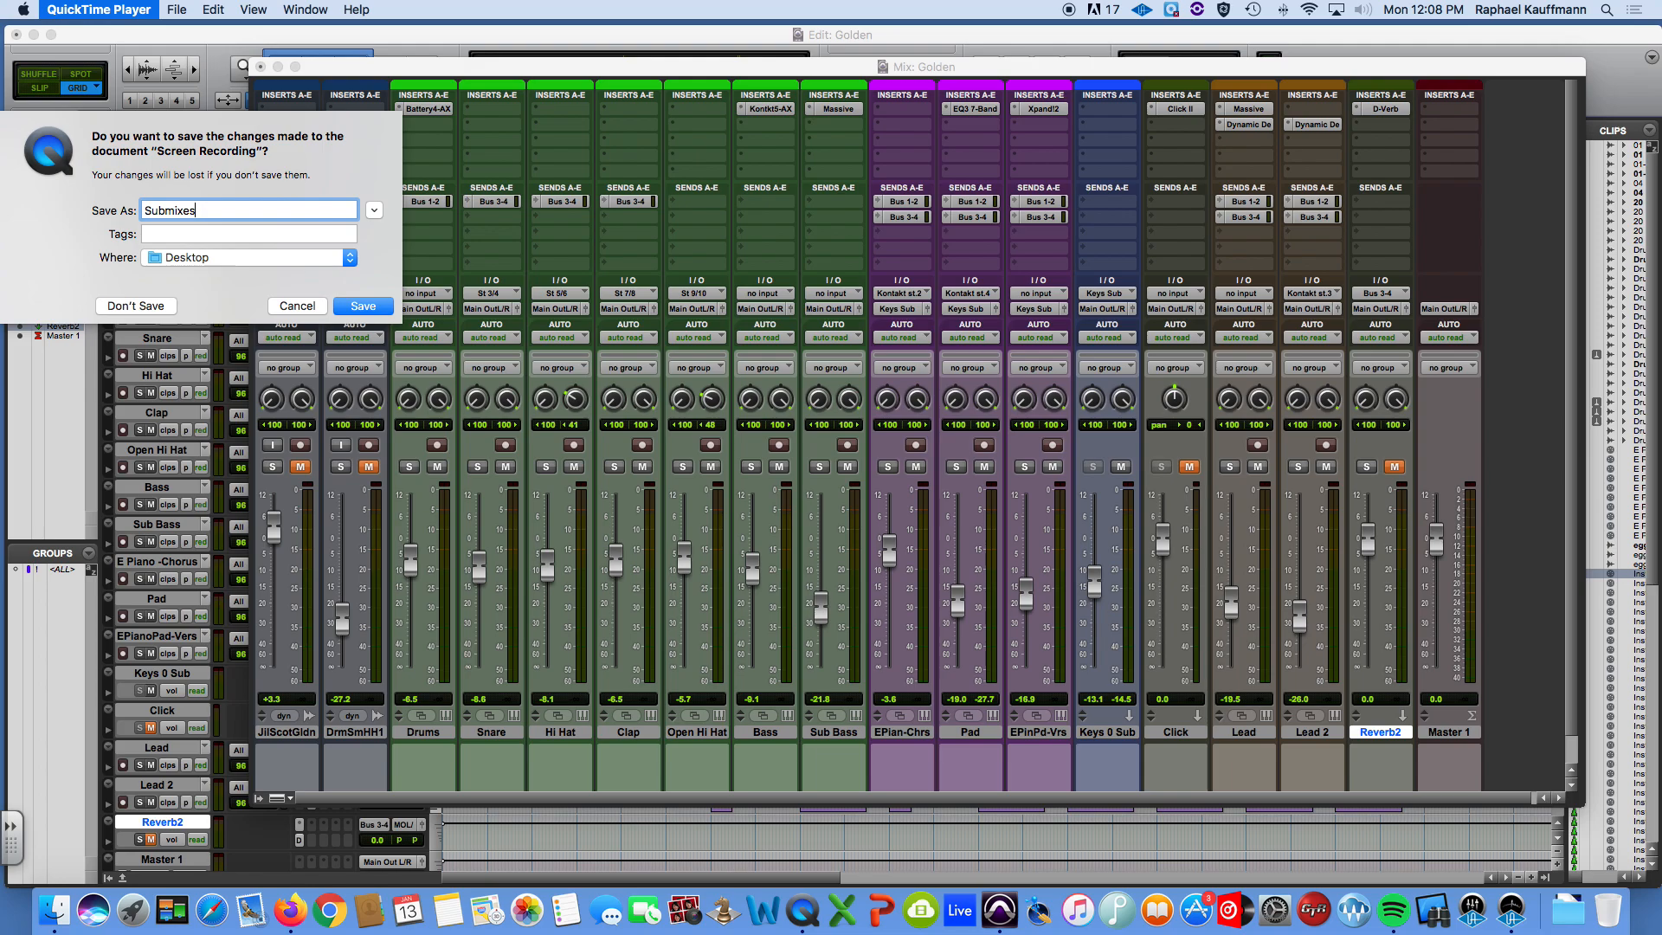